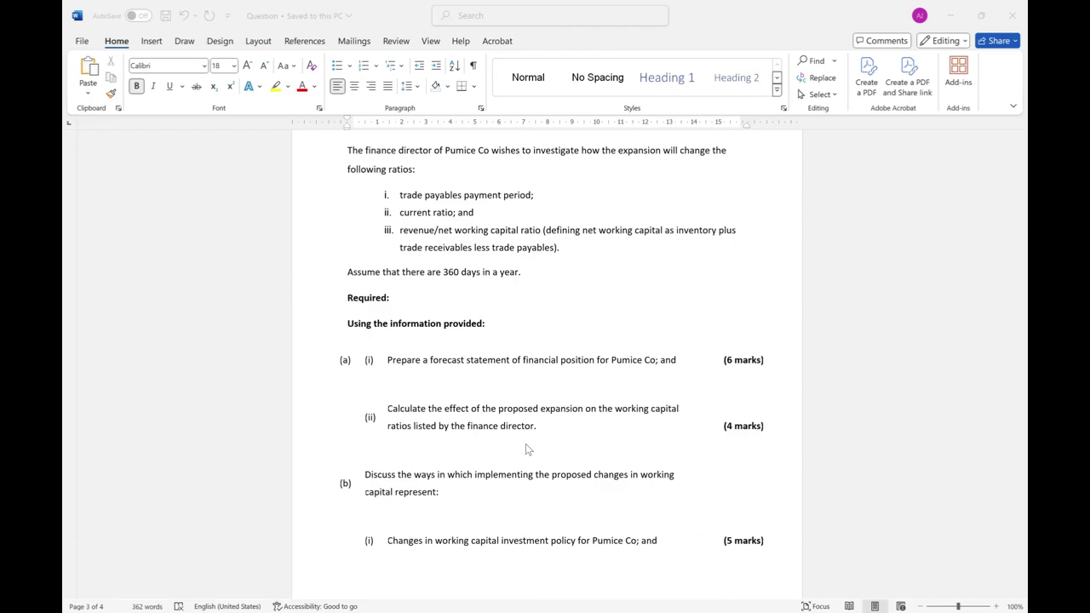
Read the required tasks (a) and (b) and the ratios listed in the Pumice Co question document.
scroll(526, 449, down, 3)
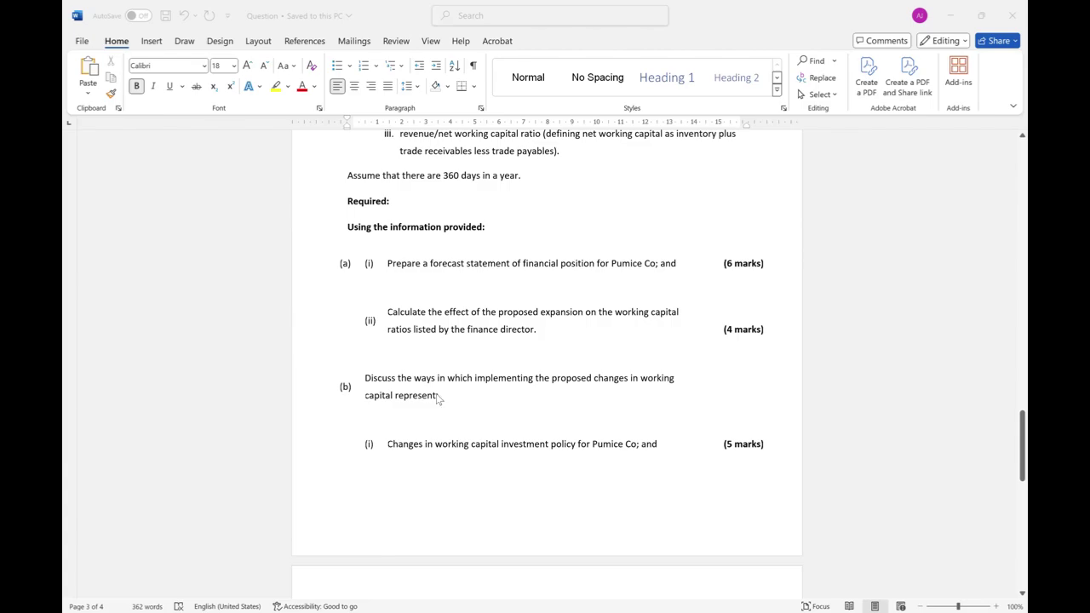
scroll(465, 413, down, 2)
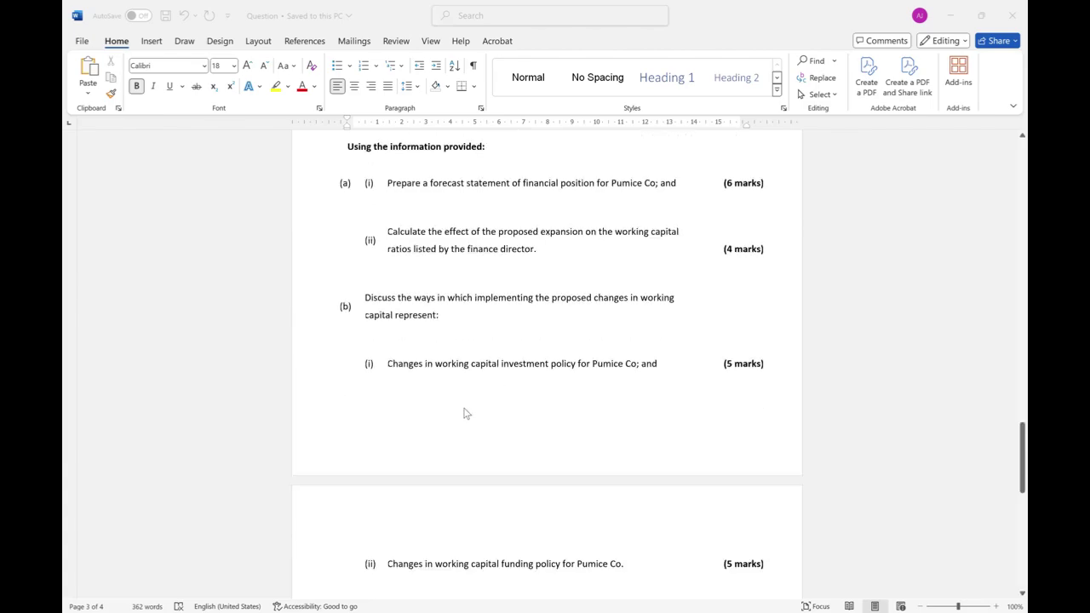
scroll(443, 366, down, 1)
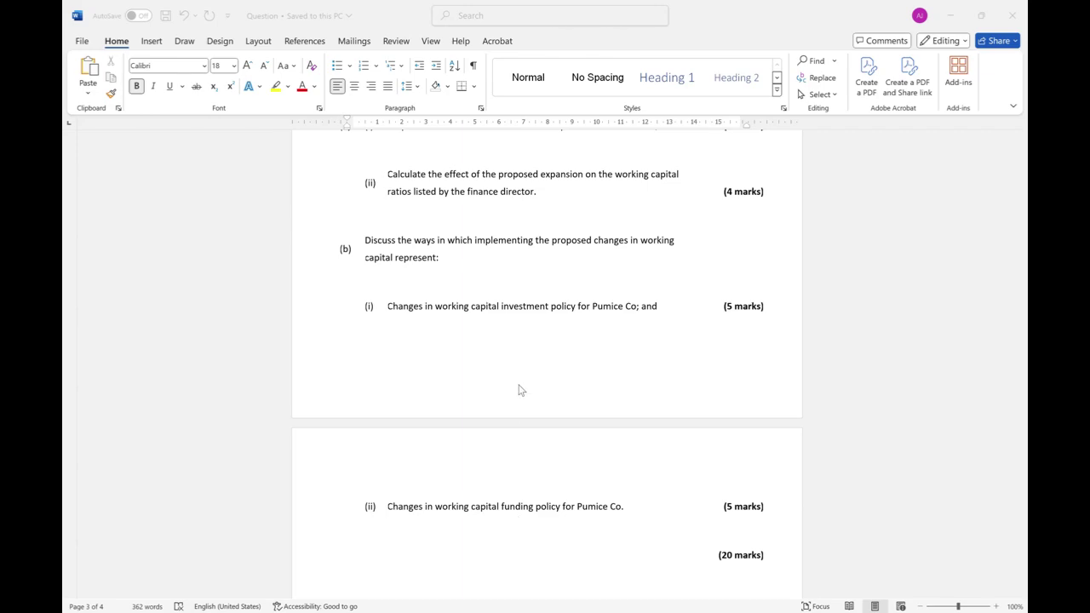
scroll(521, 389, up, 1)
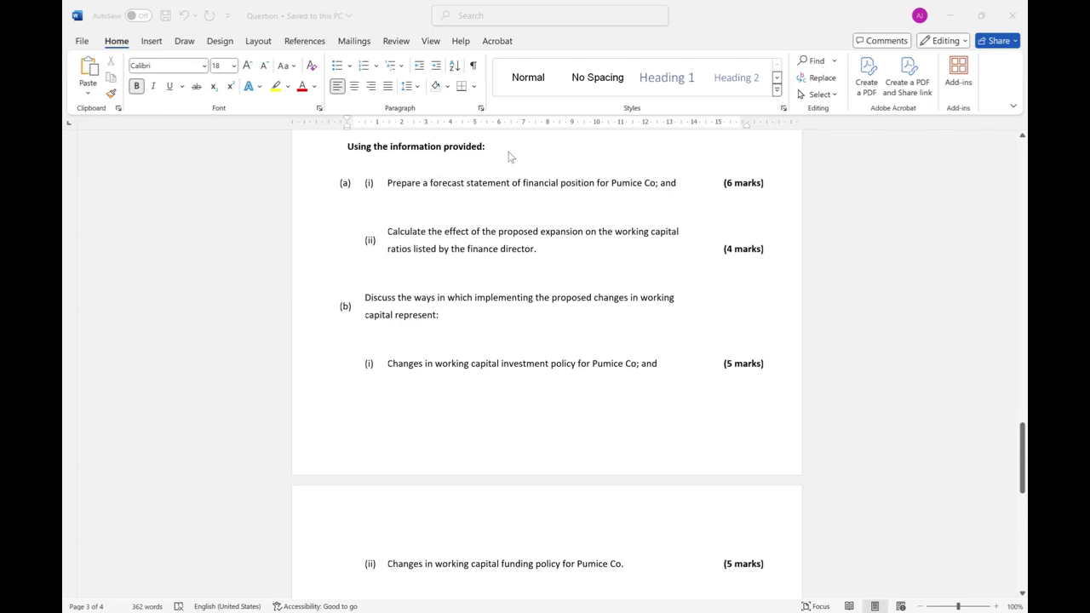
scroll(509, 157, up, 3)
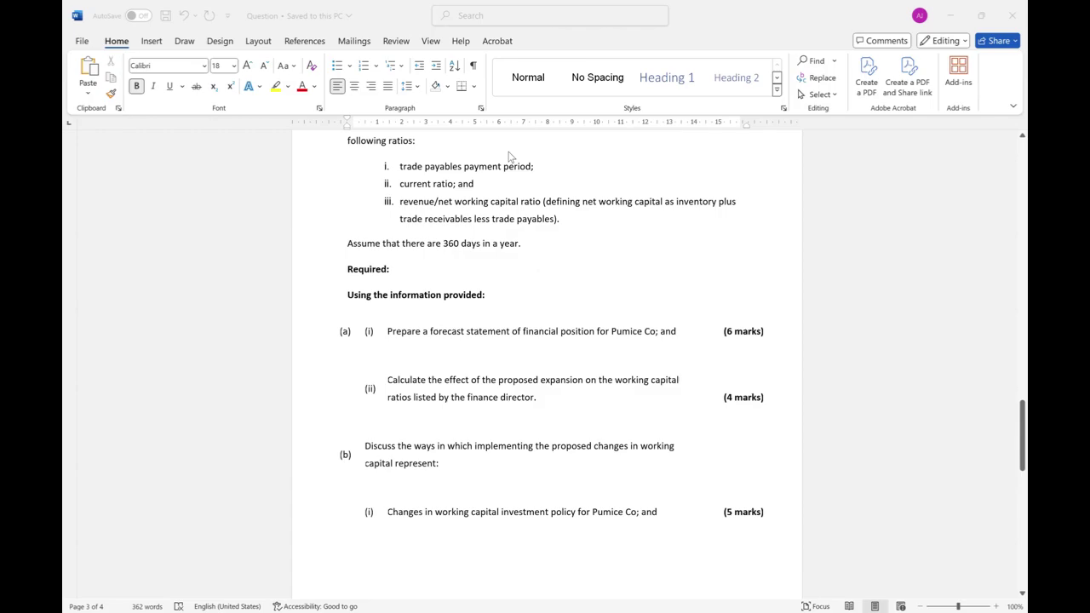
Switch to the Solution workbook in Excel and review the forecast statement's title and header rows.
key(alt+Tab)
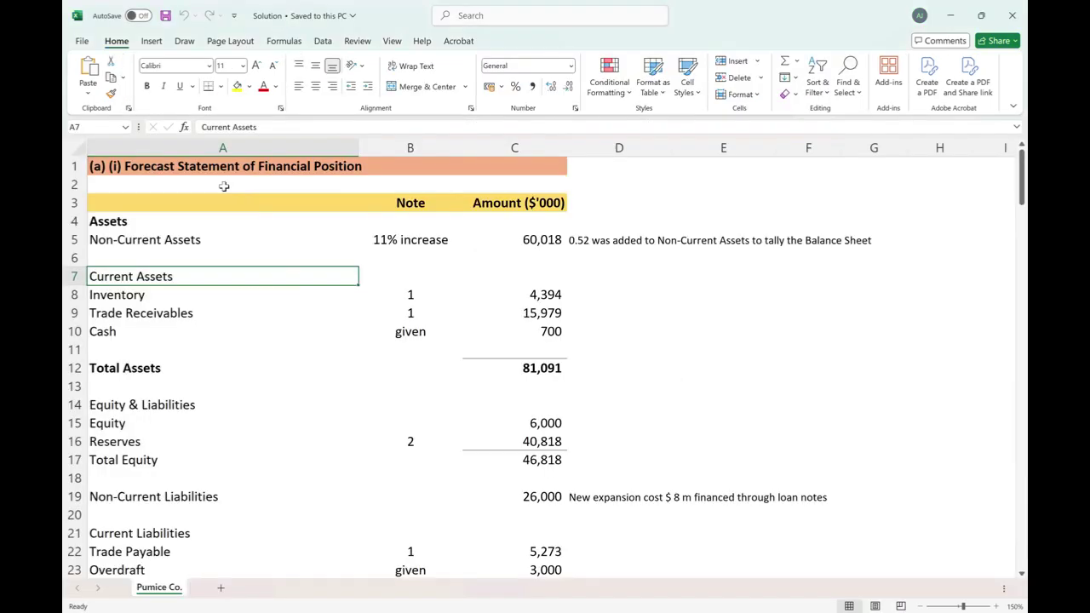
click(189, 167)
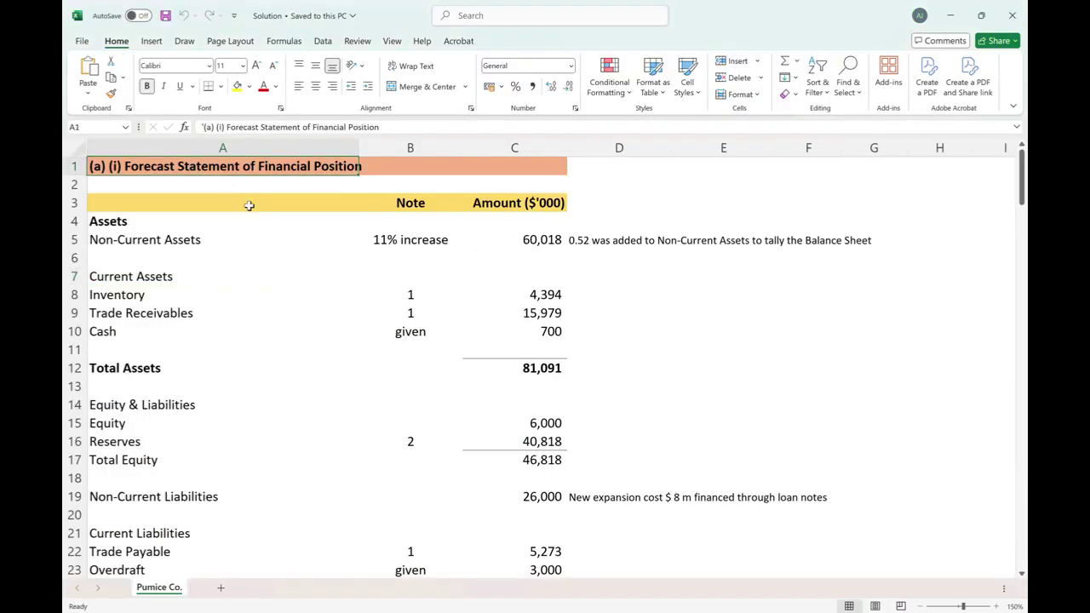
click(127, 203)
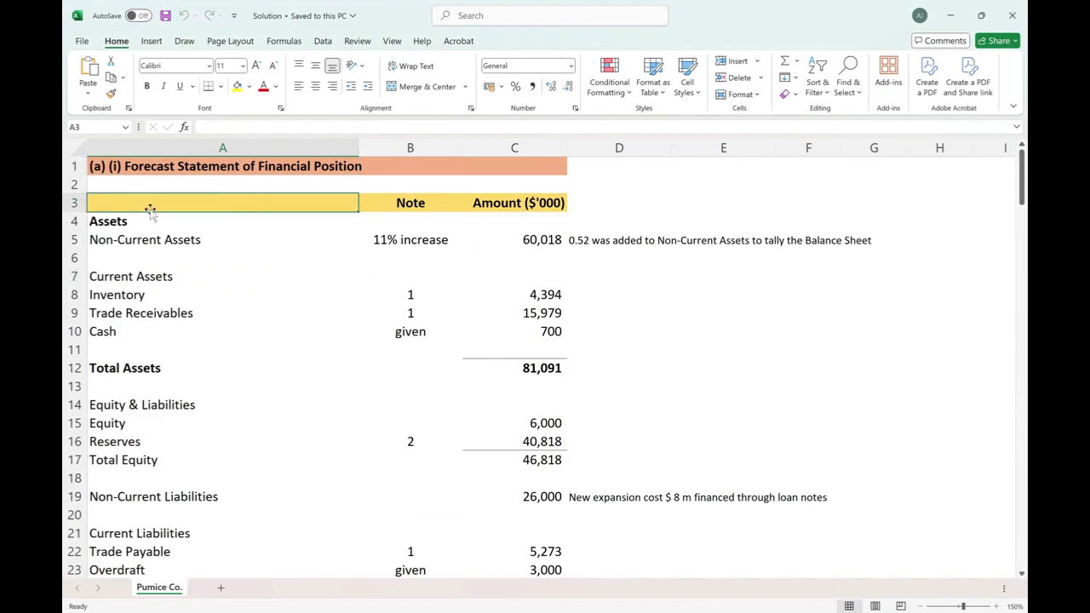
Remove the +0.52 adjustment from the Non-Current Assets amount in C5 so its formula is =54070*1.11.
key(Down)
key(Down)
key(Right)
key(Right)
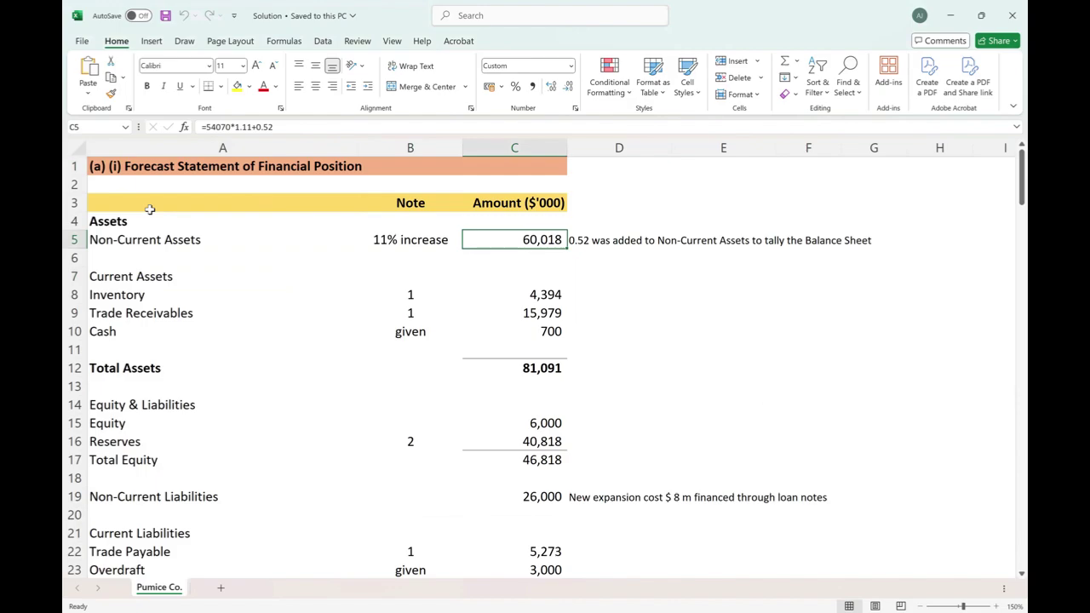
key(F2)
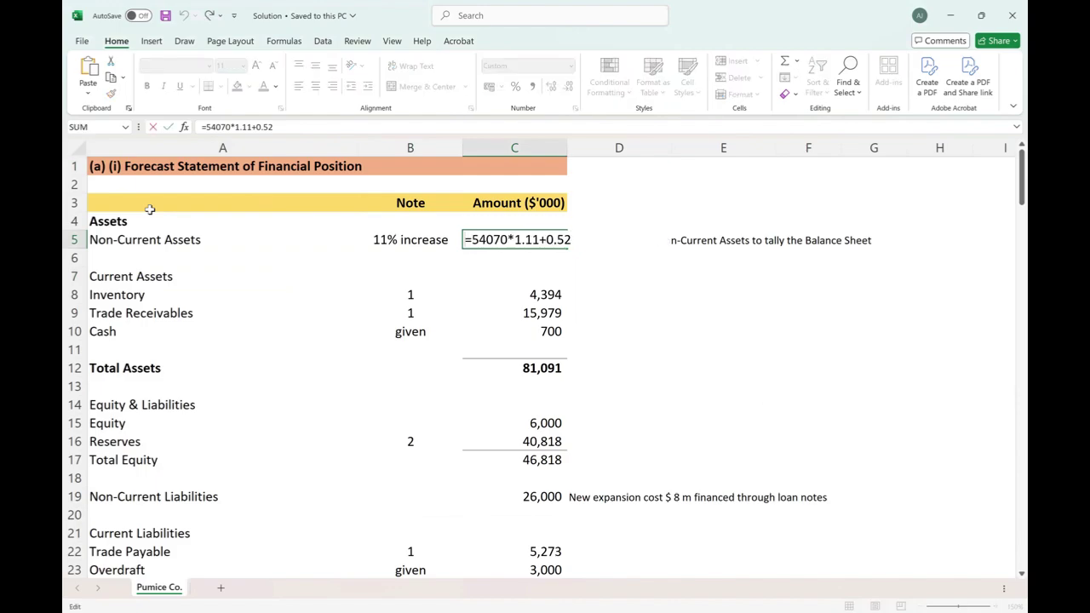
key(shift+Right)
key(shift+Right)
key(shift+Right)
key(shift+Right)
key(shift+Right)
key(Right)
key(Right)
key(Right)
key(Right)
key(Right)
key(Right)
key(shift+End)
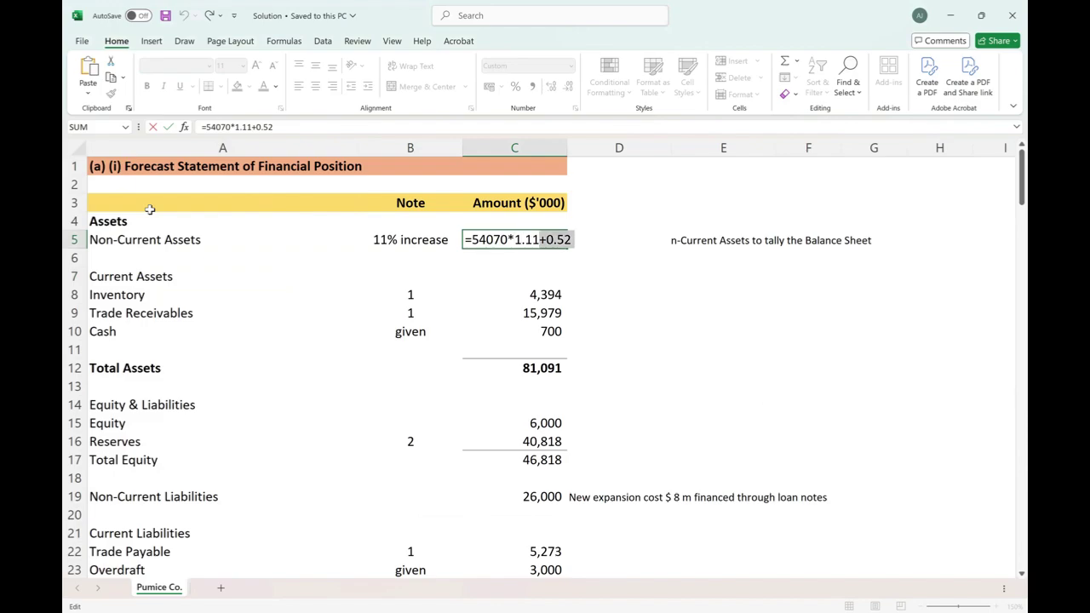
key(Delete)
key(Return)
key(F2)
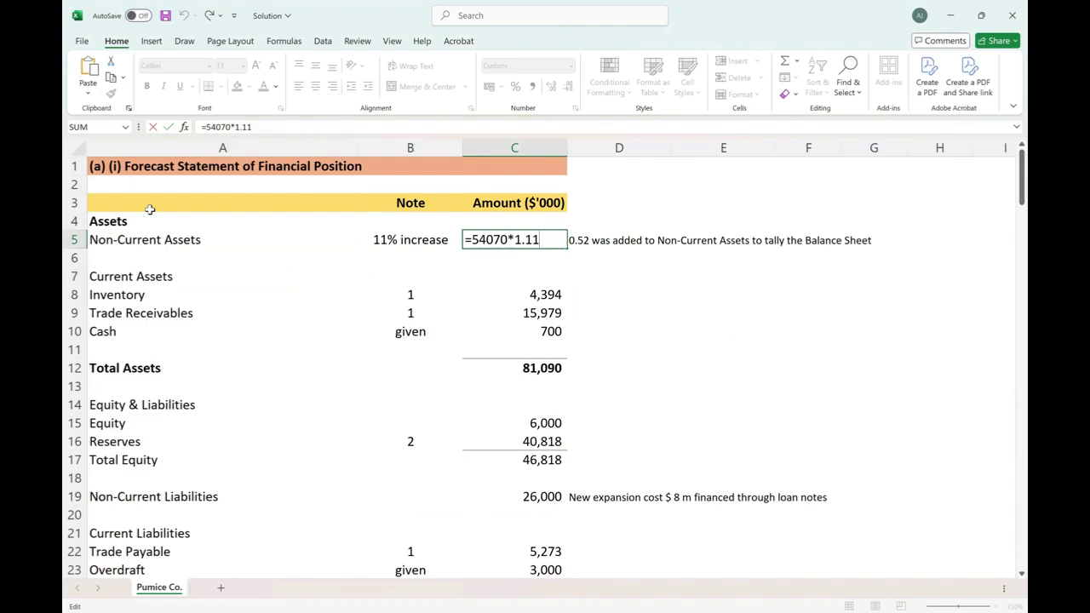
key(Escape)
Trace the Inventory amount in C8 to its source calculation in cell B36.
key(Down)
key(Down)
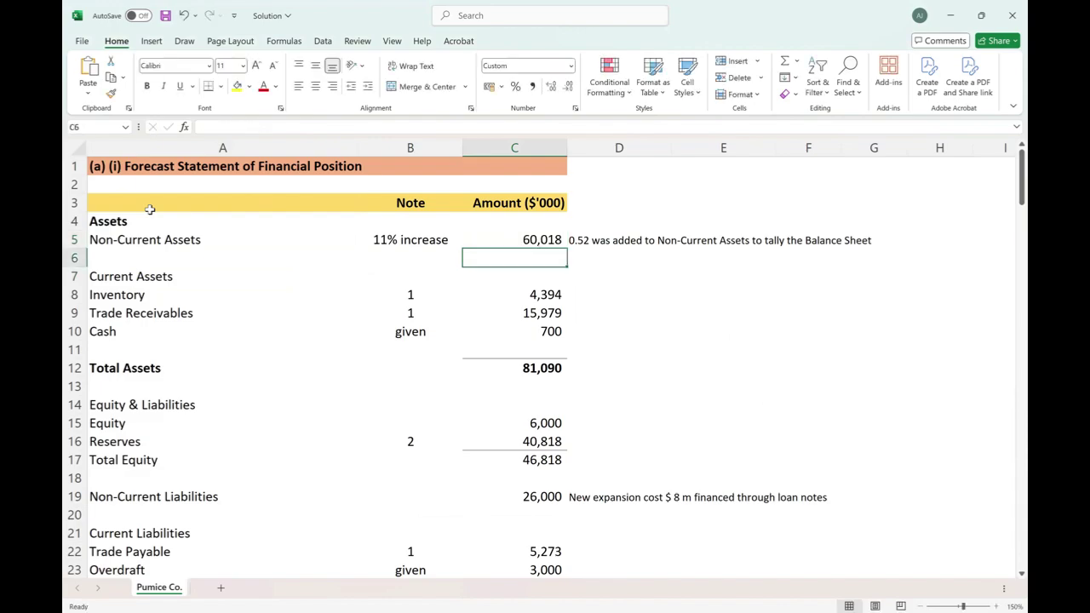
key(Left)
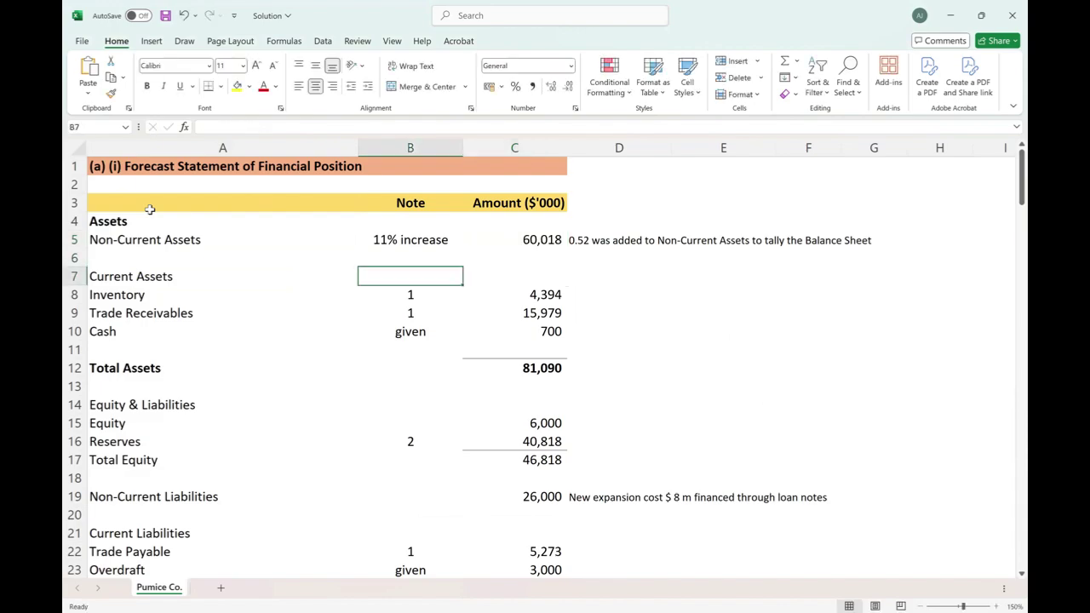
key(Down)
key(Left)
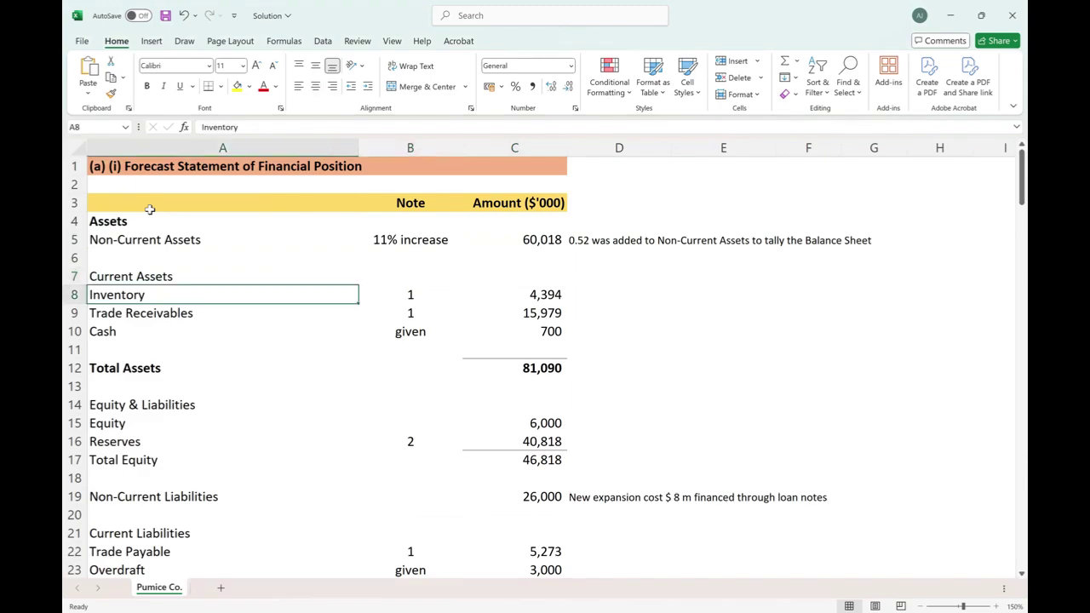
key(Right)
key(Right)
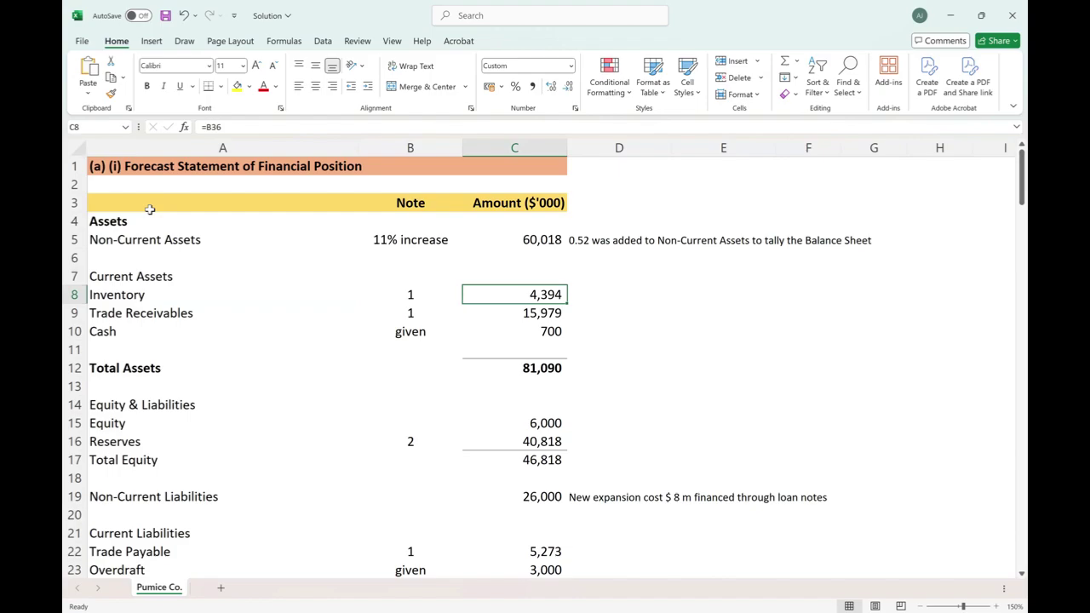
key(ctrl+bracketleft)
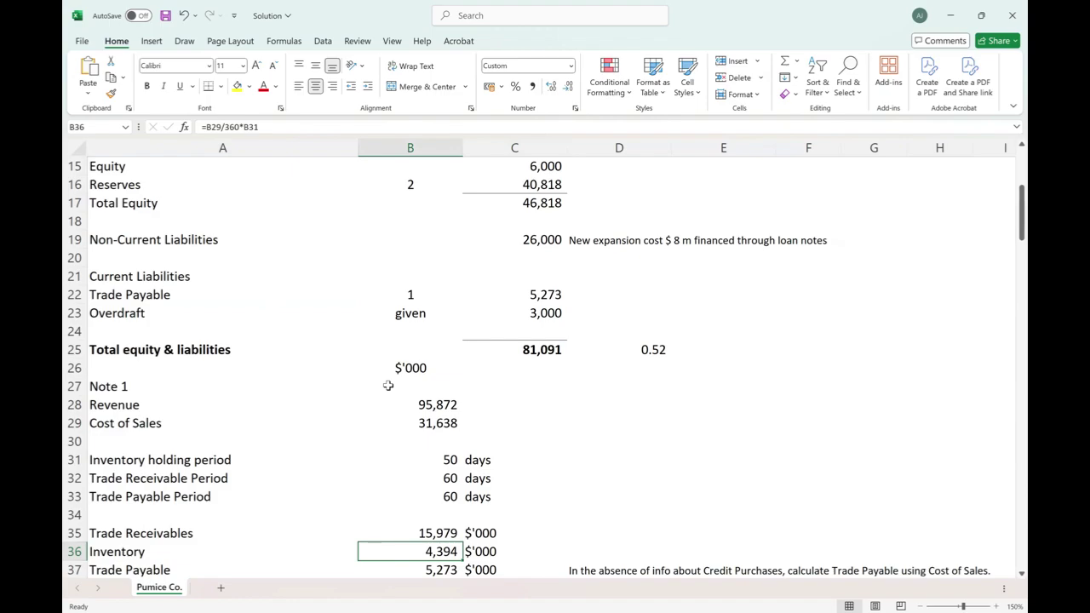
Make the Note 1 heading bold and fill A27:C27 with the orange used for the statement title.
scroll(387, 386, down, 2)
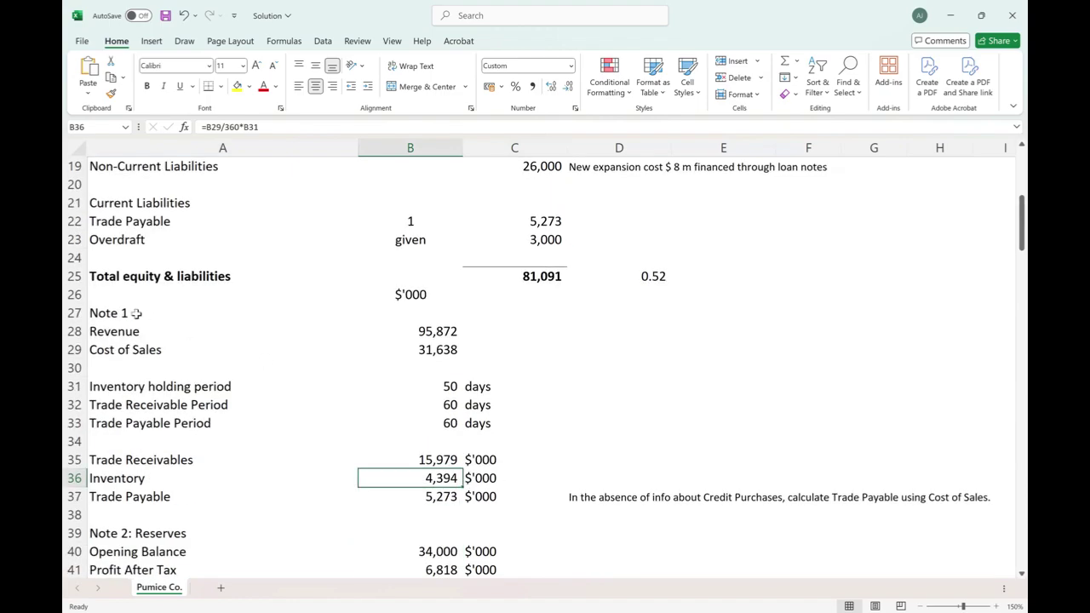
drag(345, 312, 411, 311)
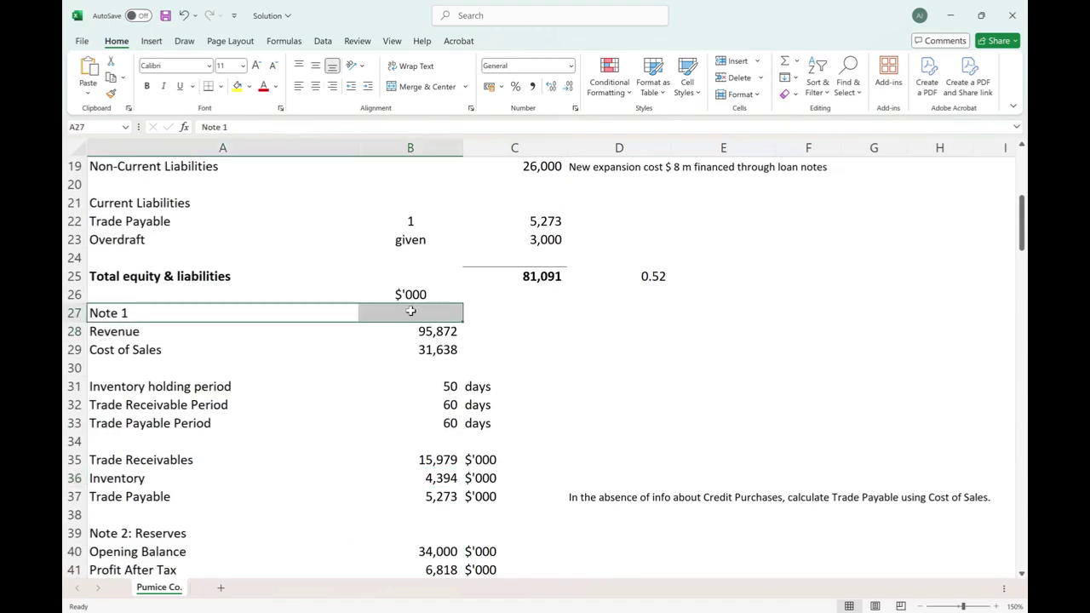
key(ctrl+b)
key(shift+Right)
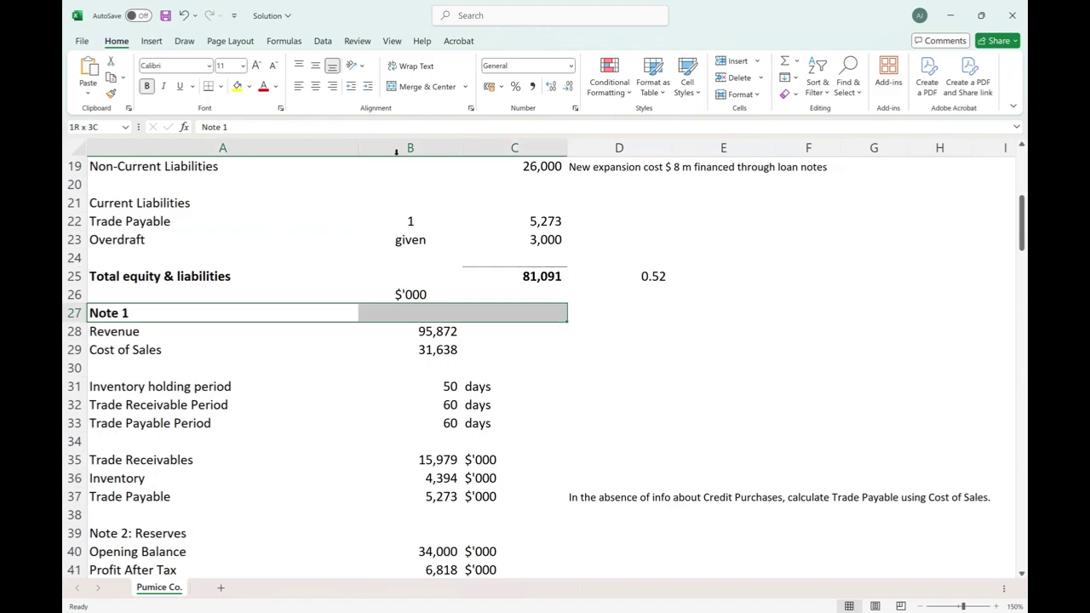
click(248, 89)
Examine the formulas behind Revenue in B28 and Cost of Sales in B29 under Note 1.
click(233, 337)
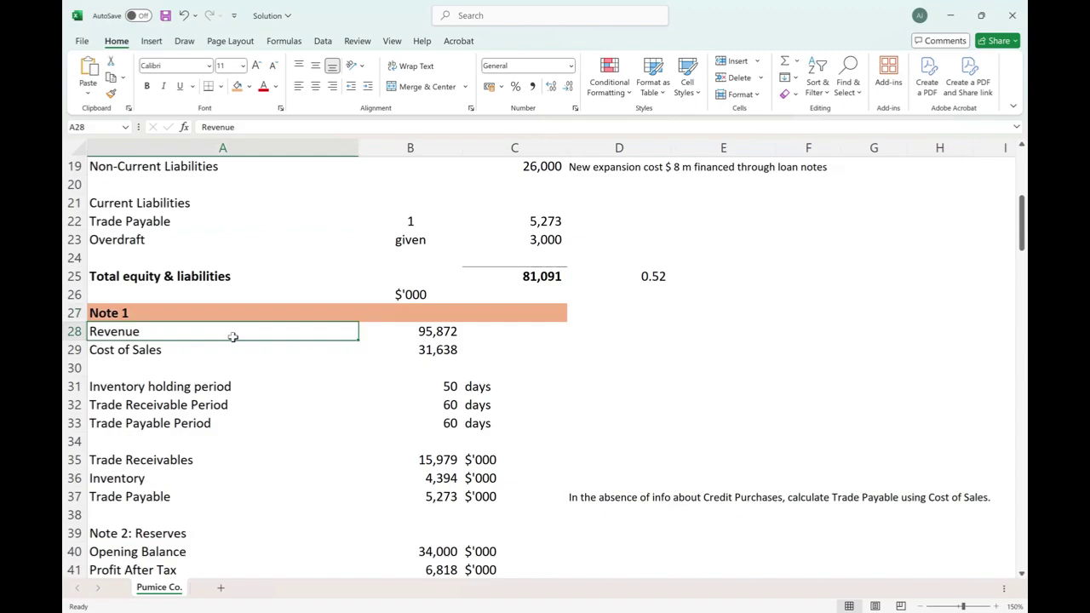
key(Right)
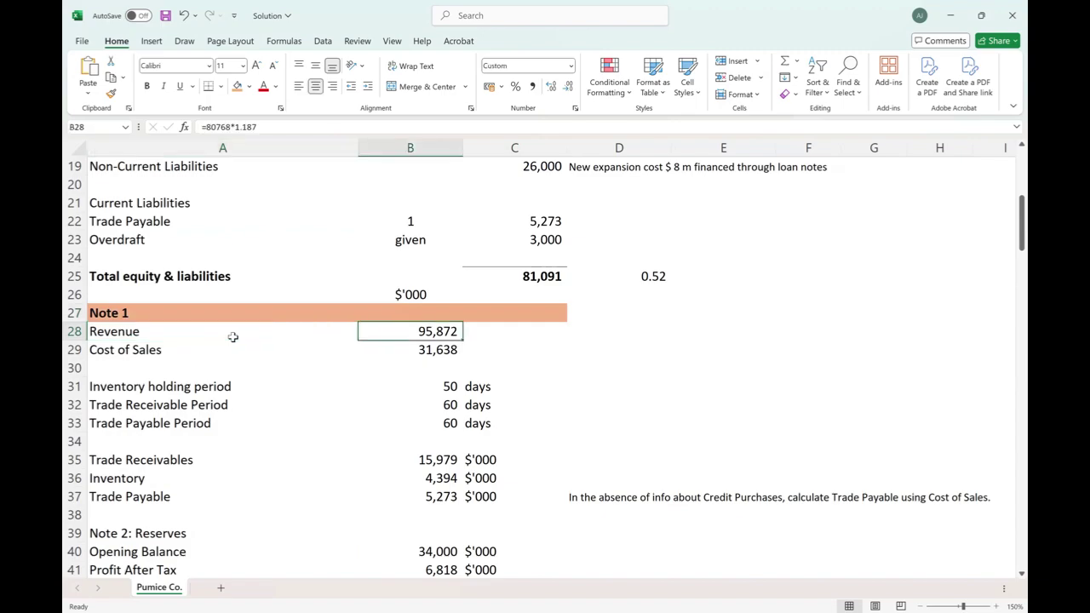
key(F2)
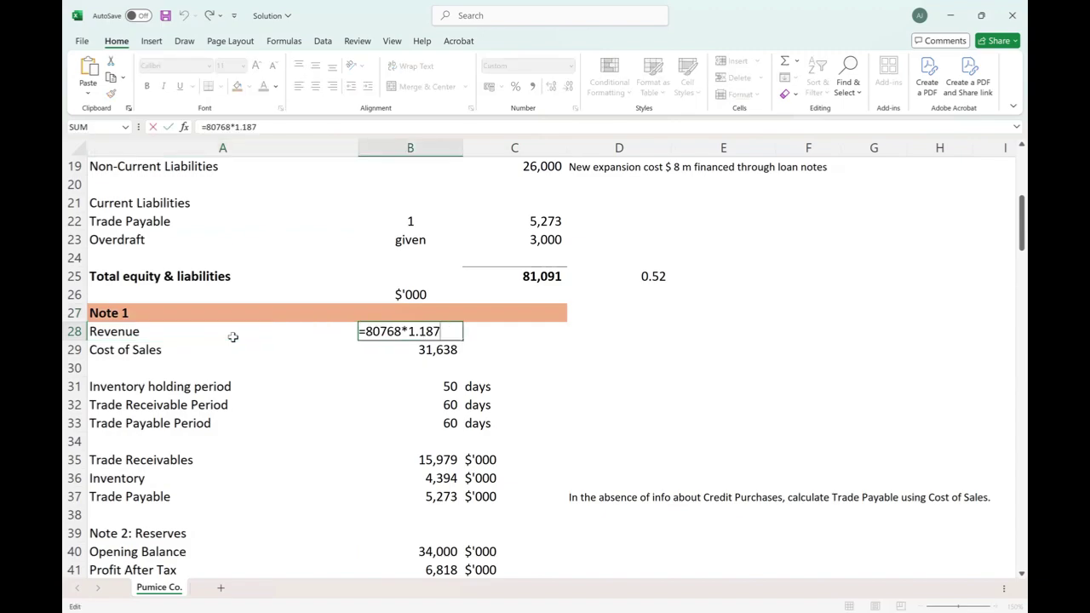
key(Escape)
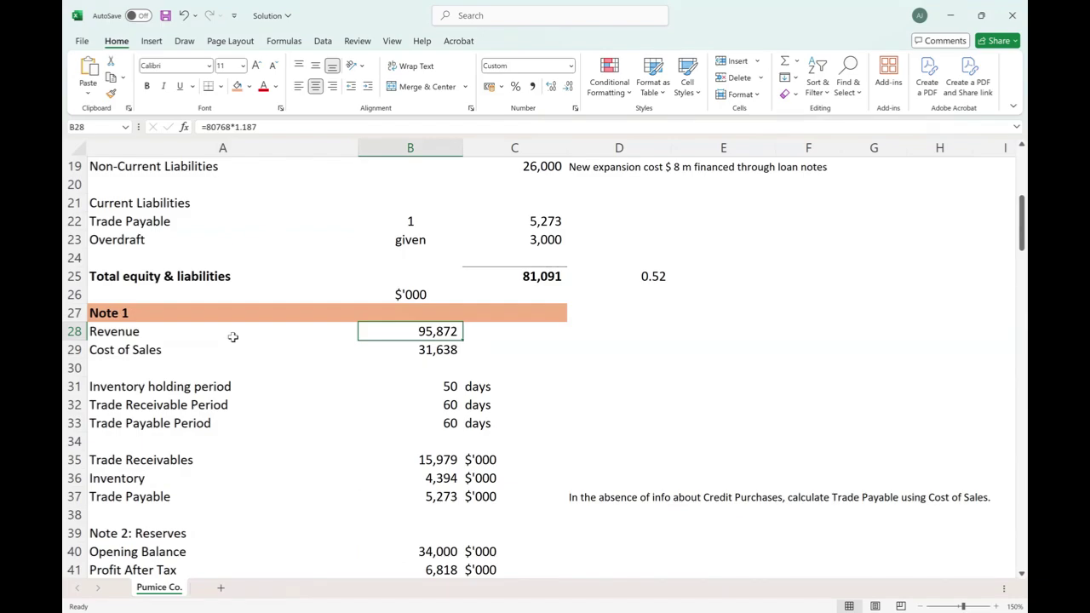
key(F2)
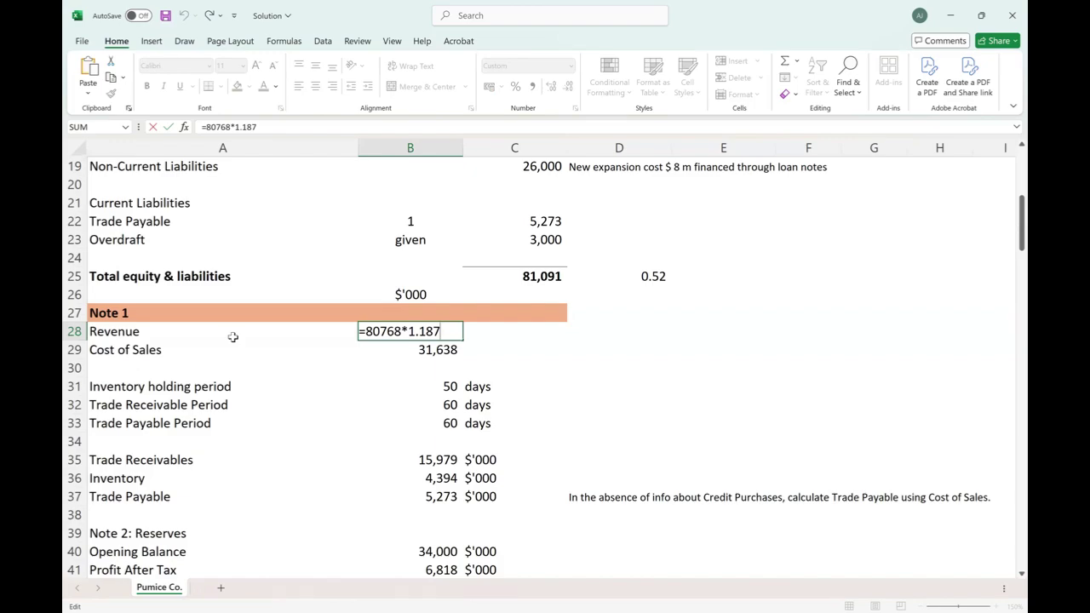
key(Escape)
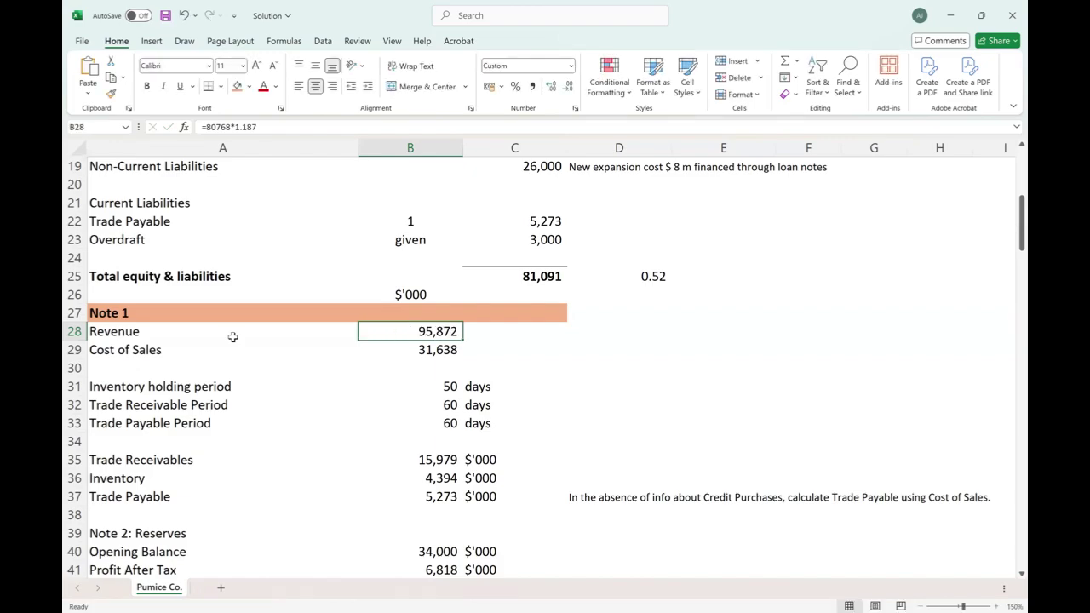
key(F2)
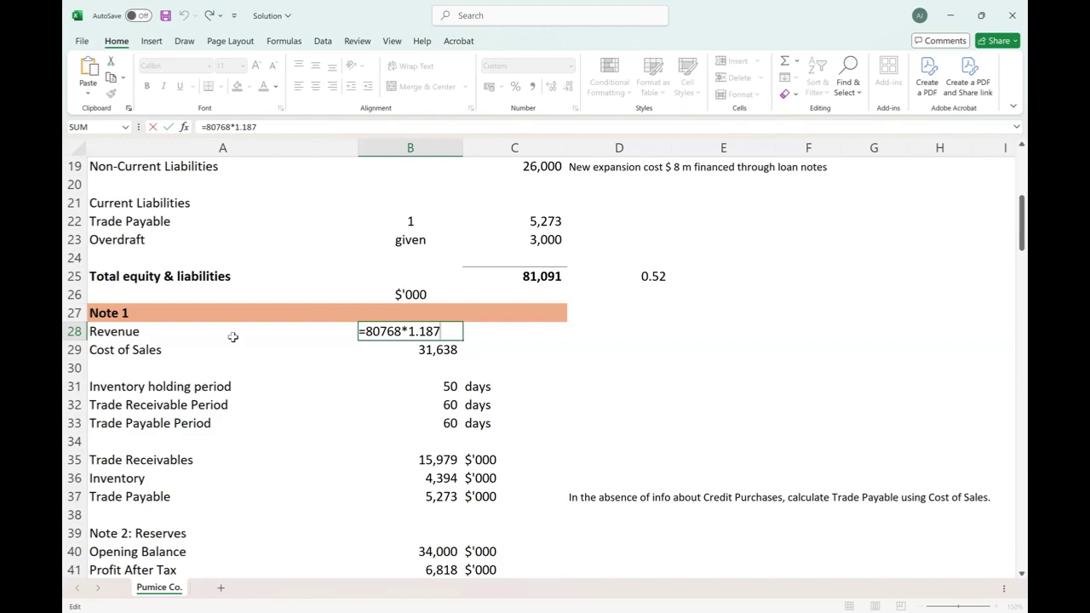
key(Escape)
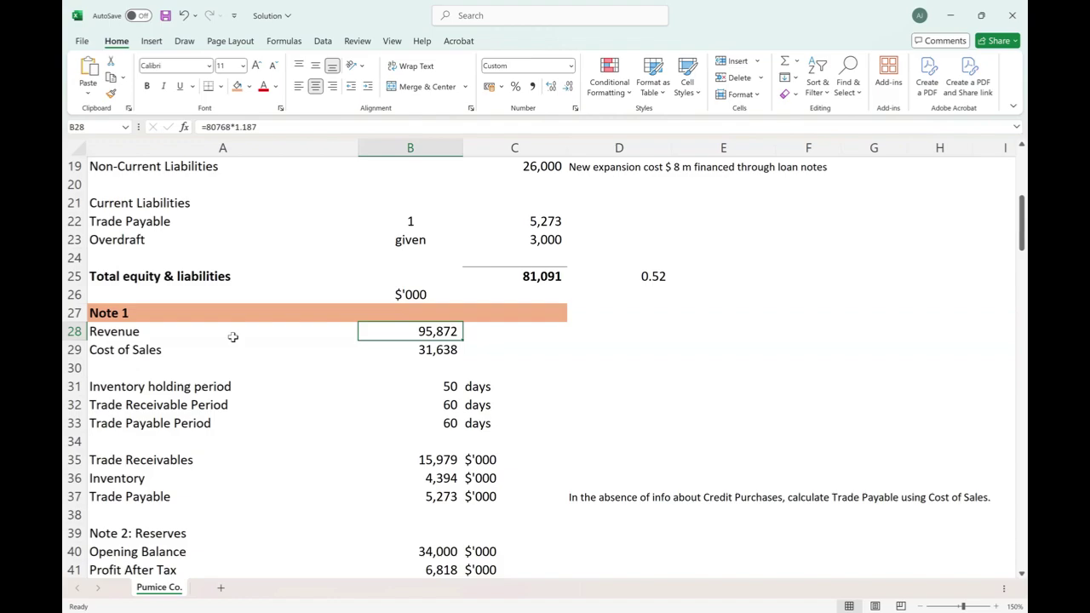
key(Down)
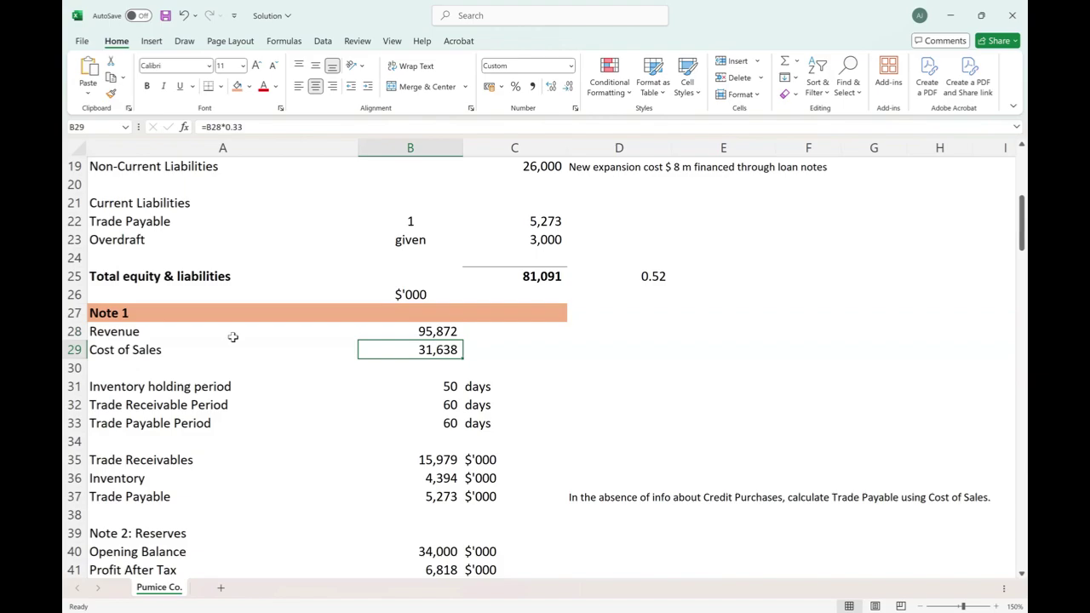
key(F2)
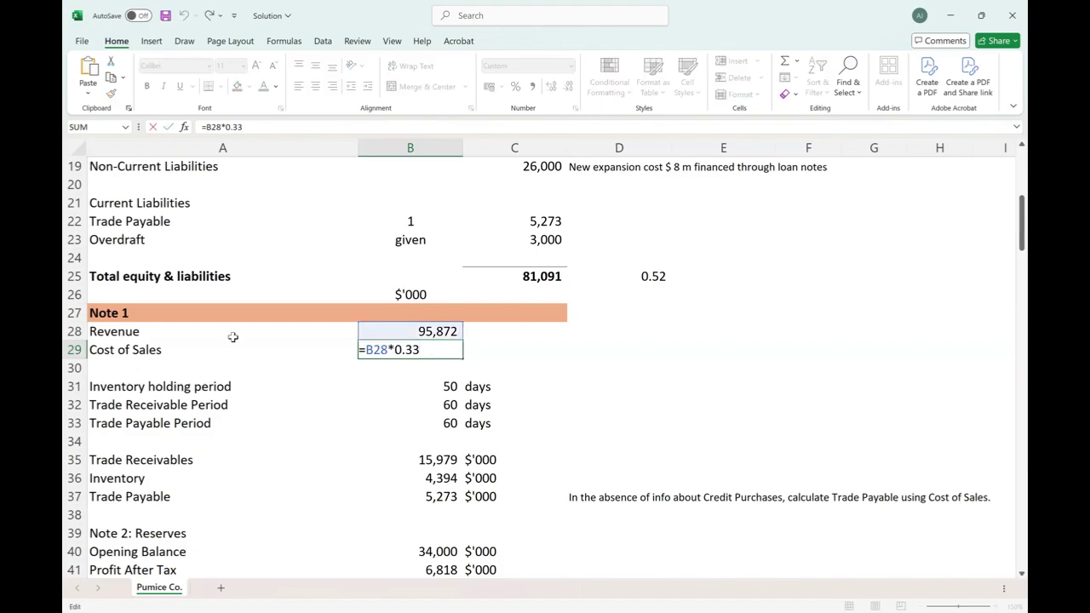
key(Escape)
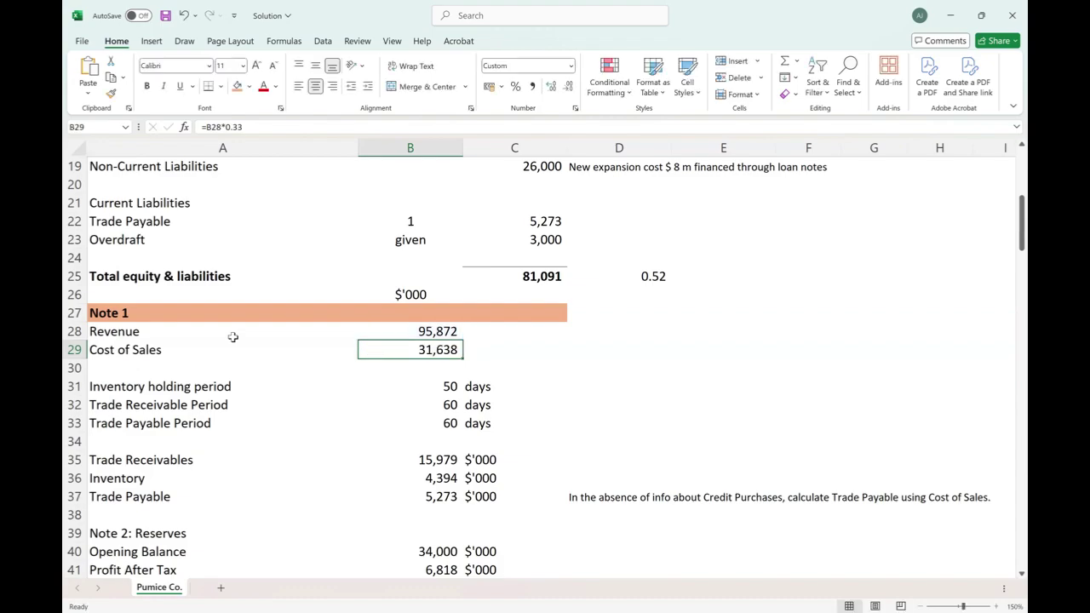
Review the inventory, receivable and payable periods in B31:B33 and the Trade Receivables formula in B35.
key(Down)
key(Down)
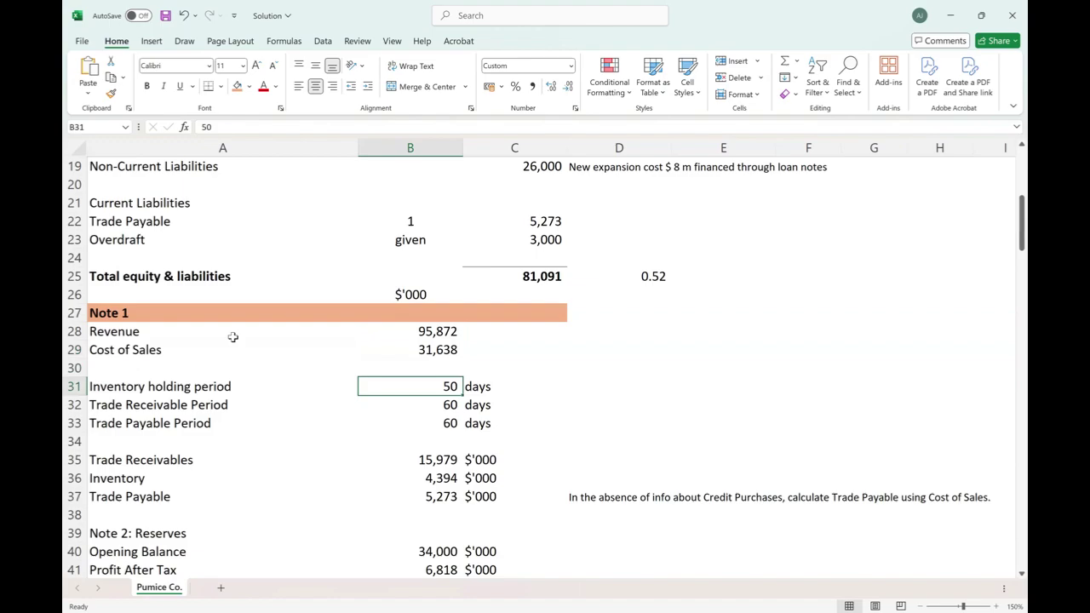
key(Down)
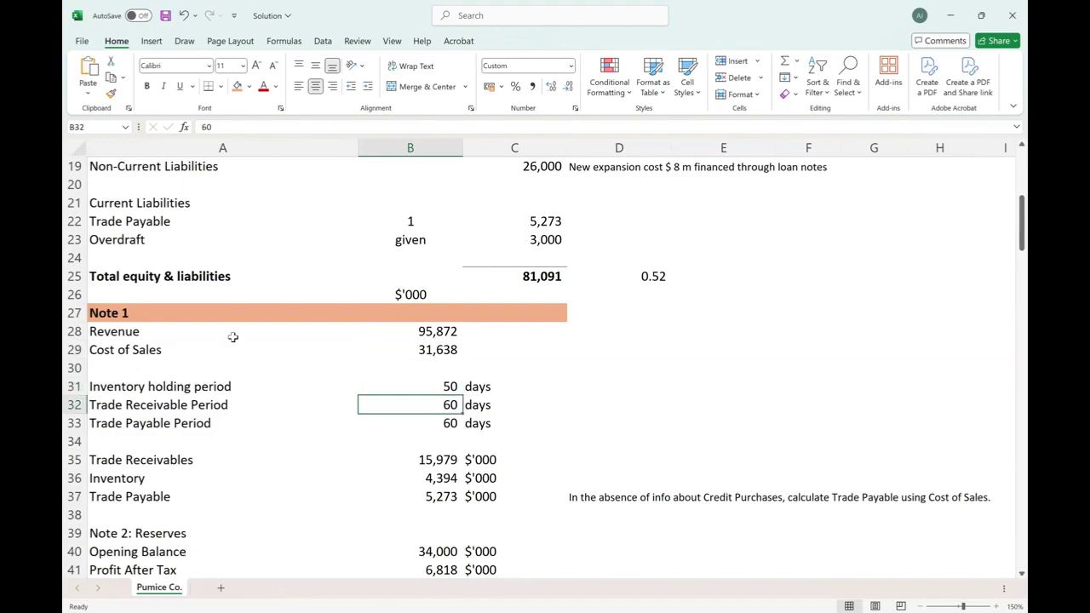
key(Down)
key(Down)
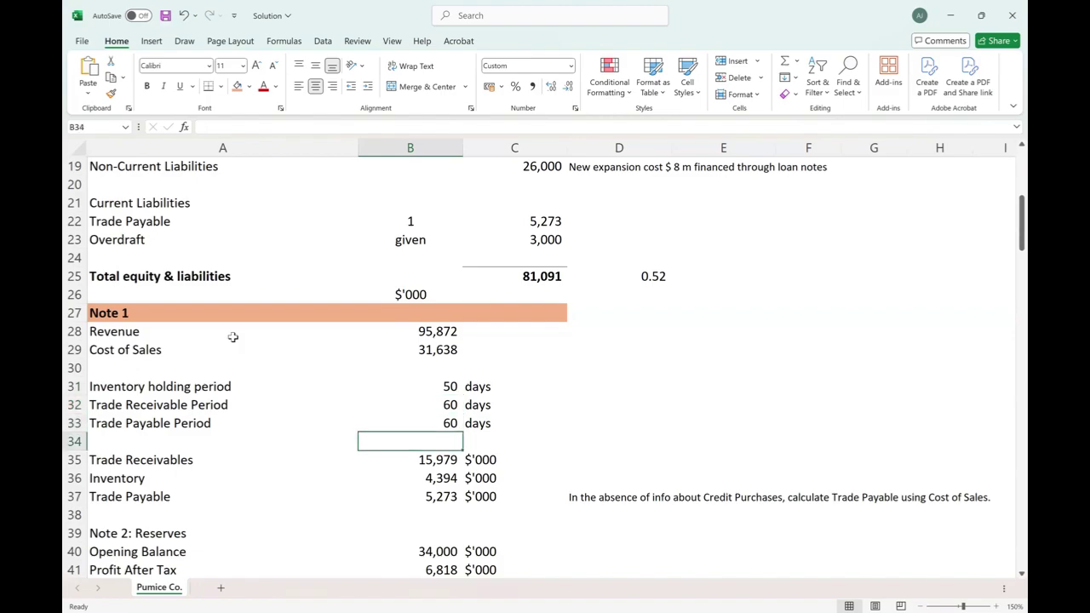
key(Down)
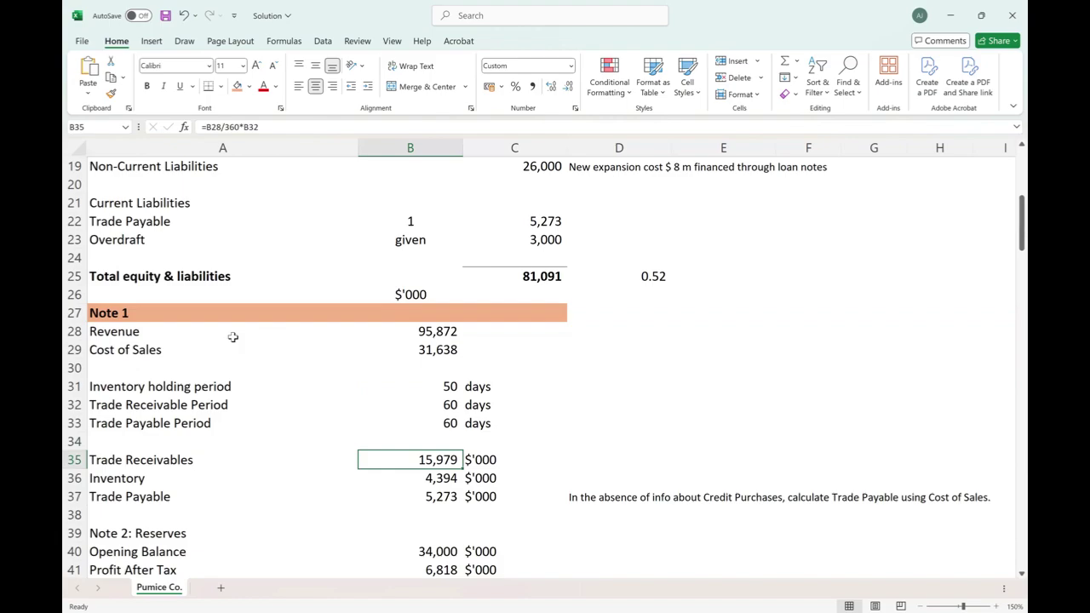
Examine the Trade Receivables, Inventory and Trade Payable formulas in B35:B37 and the supporting note in D37.
key(F2)
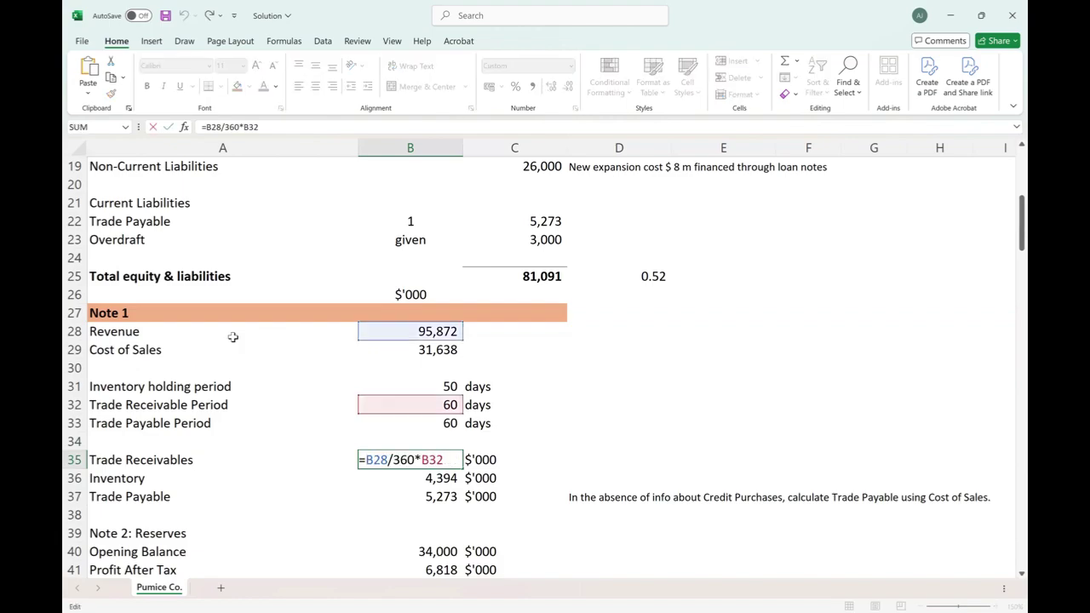
key(Return)
key(F2)
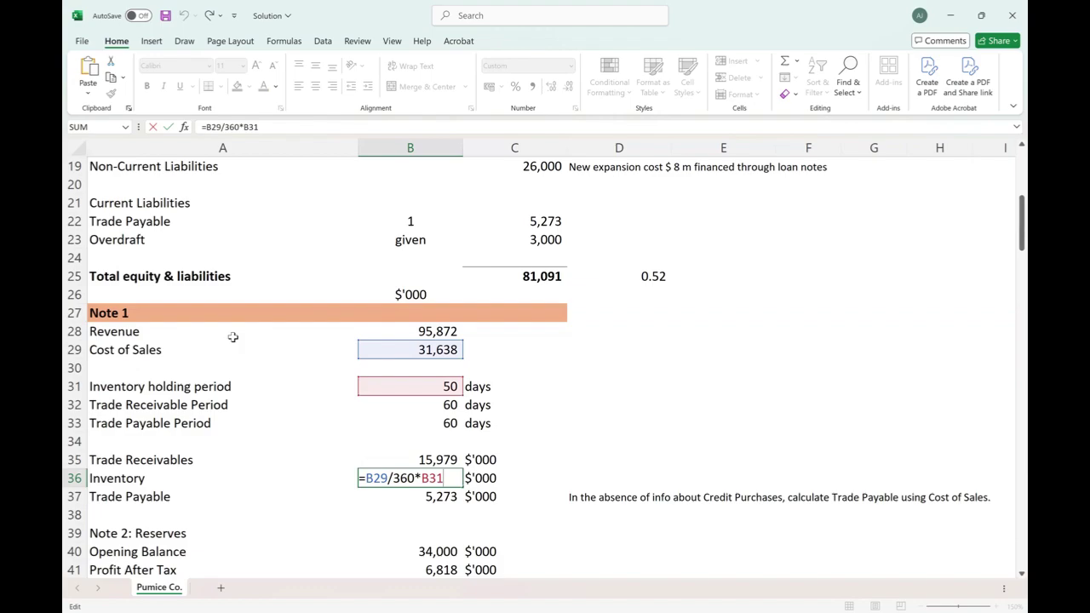
key(Return)
key(F2)
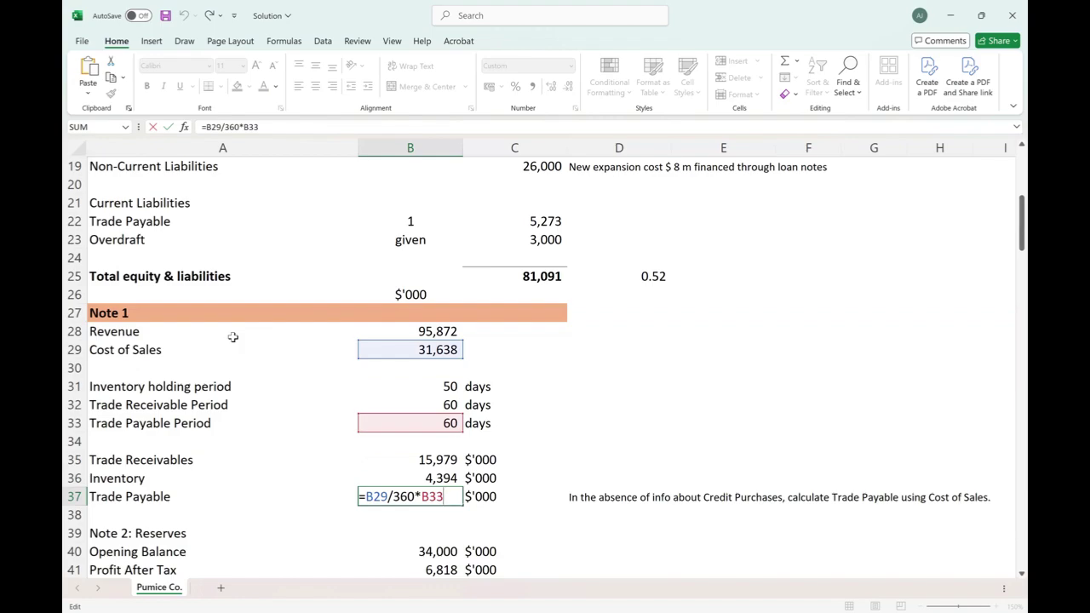
key(ctrl+Return)
key(Right)
key(Right)
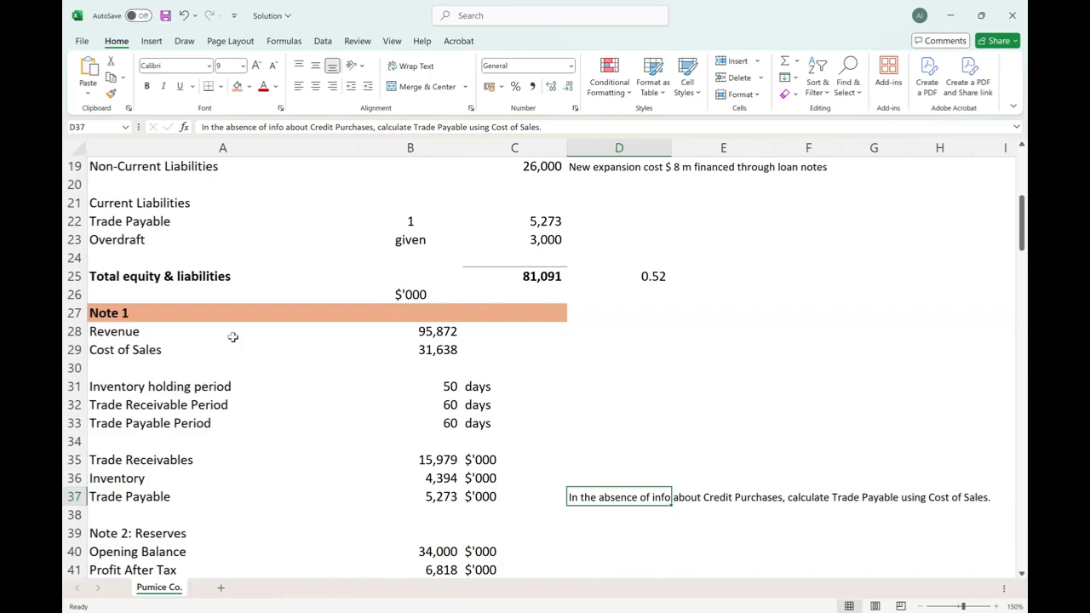
Make the Note 2: Reserves heading bold and fill A39:C39 with the orange used for the Note 1 heading.
drag(176, 524, 523, 535)
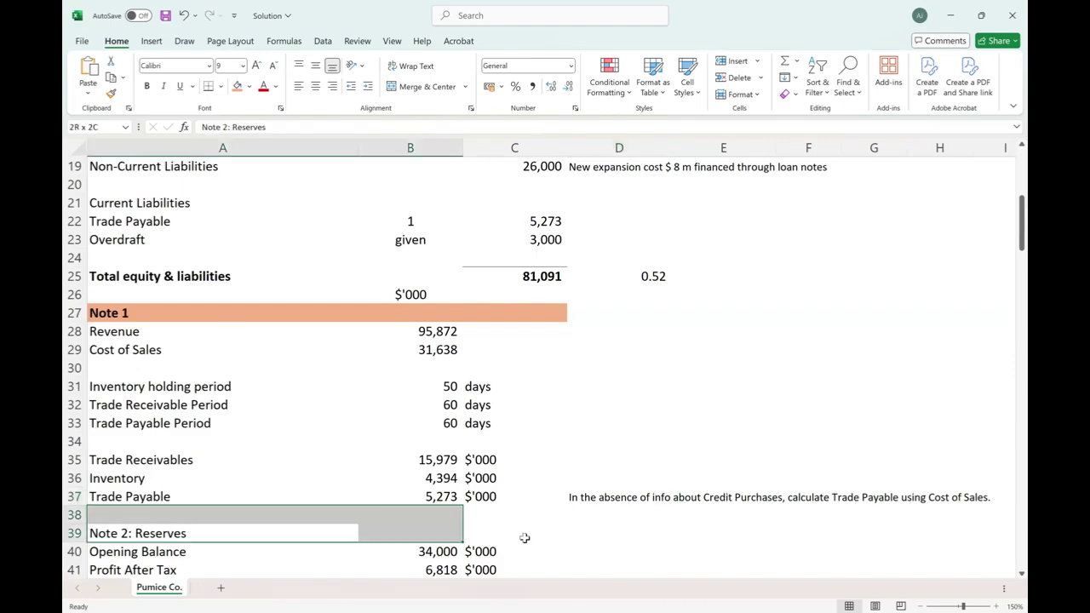
click(238, 88)
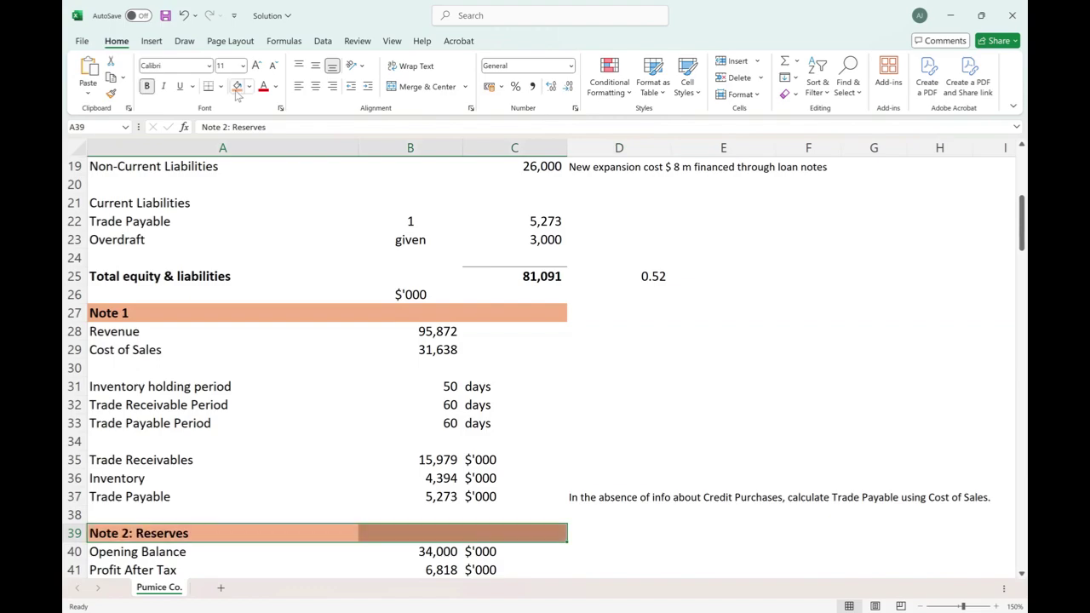
Select the Trade Receivables, Inventory and Trade Payable results in A35:C37 for review.
key(Up)
key(Up)
key(Up)
key(Up)
key(shift+Down)
key(shift+Down)
key(shift+Right)
key(shift+Right)
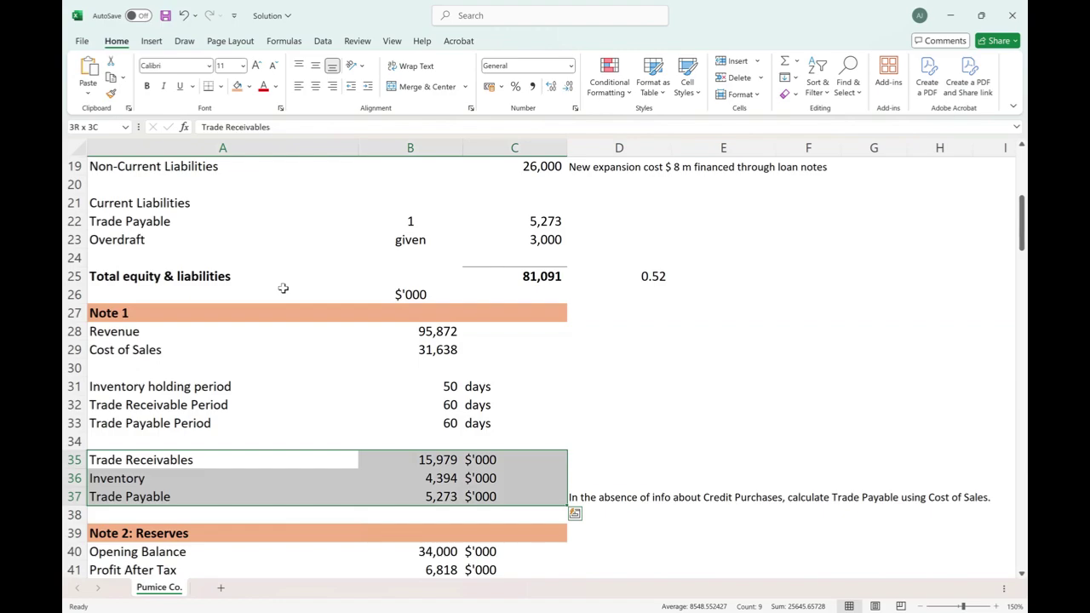
Trace the statement's Inventory amount in C8 back to its Note 1 calculation in B36.
scroll(283, 287, up, 6)
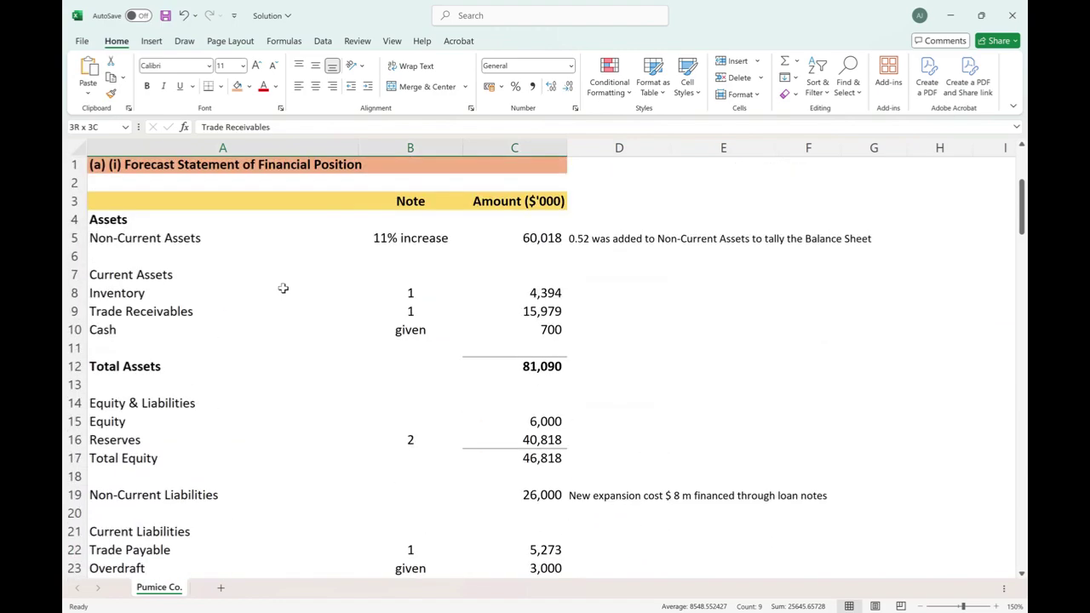
click(107, 278)
key(Down)
key(Right)
key(Right)
key(ctrl+bracketleft)
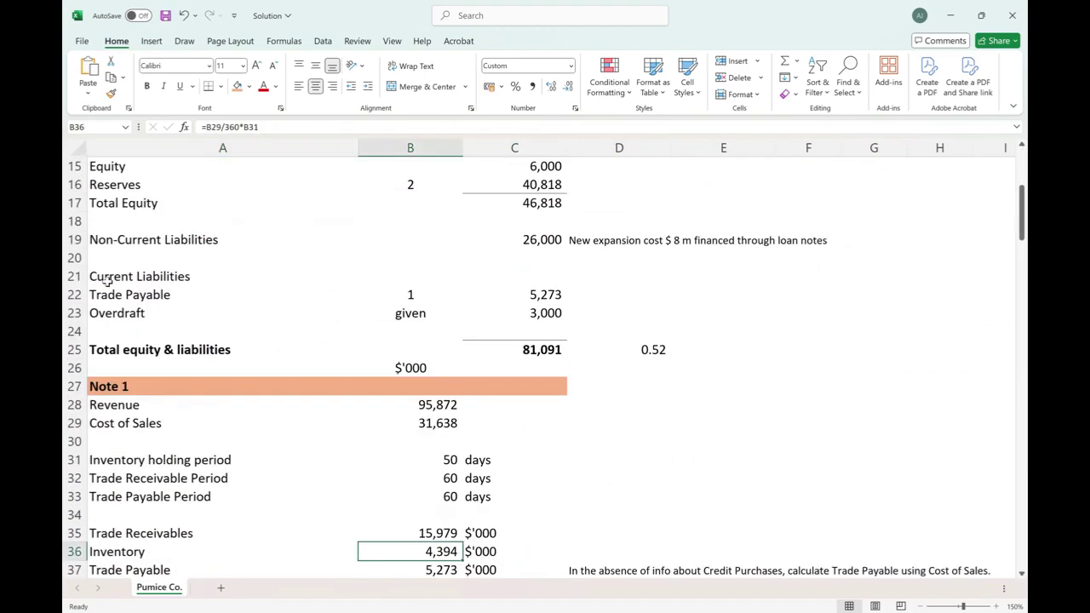
Return to the statement and trace the Trade Receivables amount in C9 to its Note 1 calculation in B35.
key(F5)
key(Return)
key(Down)
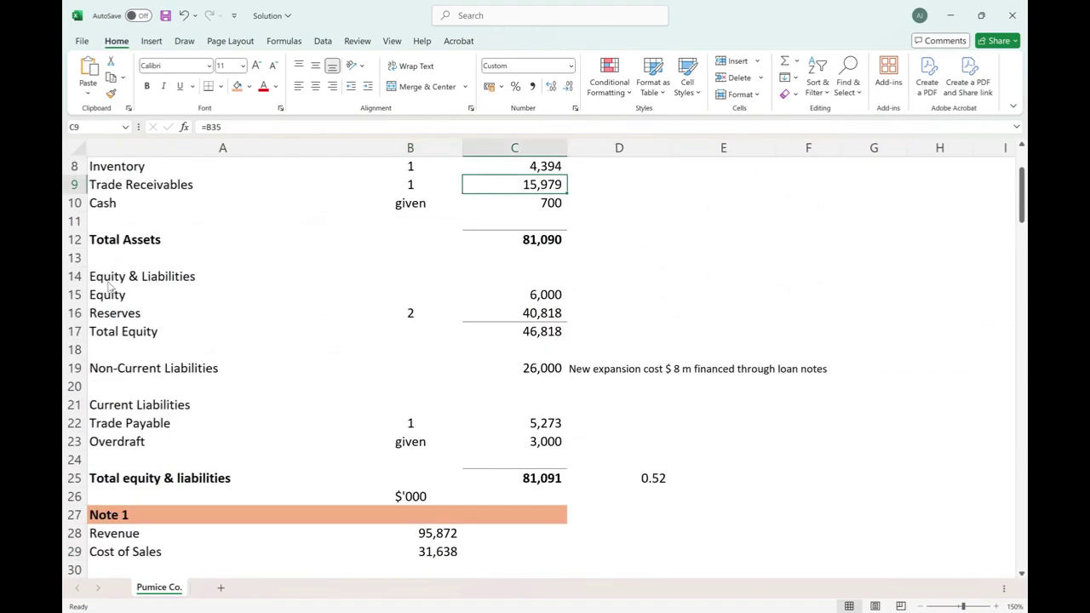
key(ctrl+bracketleft)
scroll(109, 286, down, 1)
scroll(109, 286, up, 3)
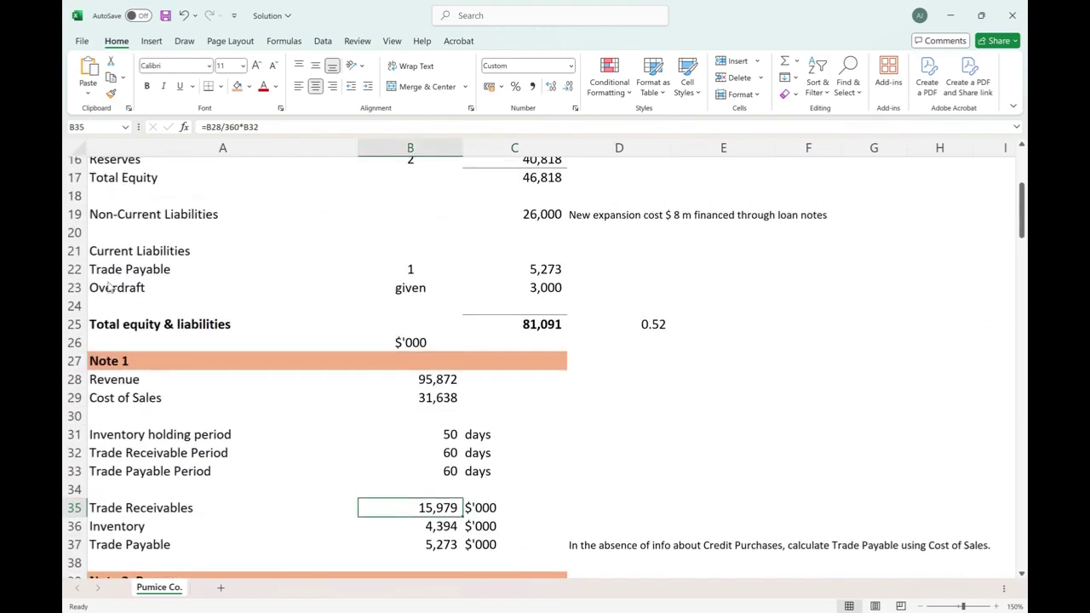
key(Down)
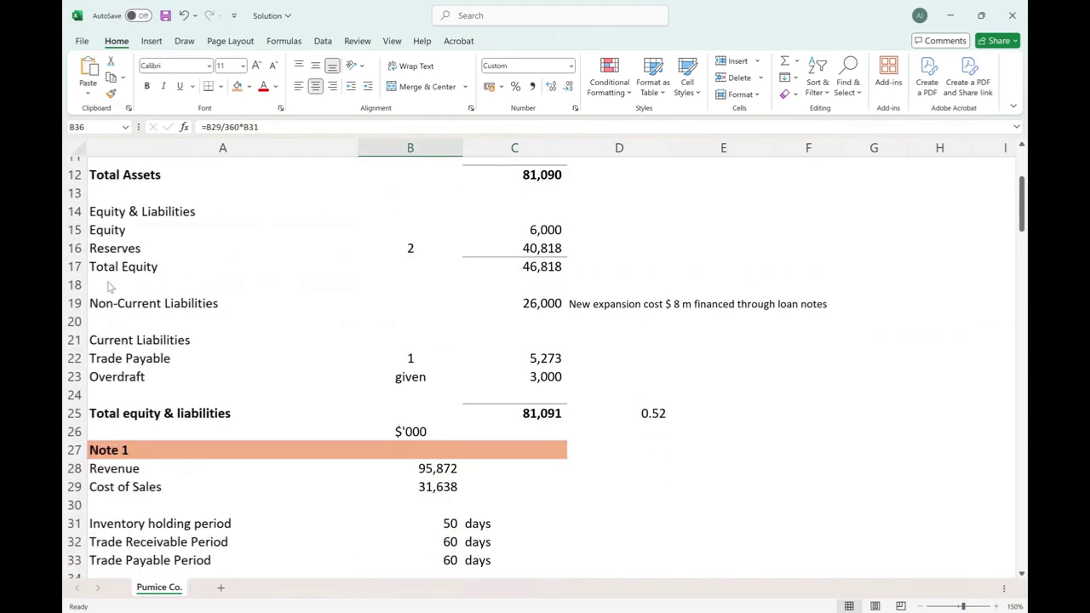
Check the contents of the Cash amount in C10 of the statement without changing it.
scroll(197, 221, up, 3)
click(322, 254)
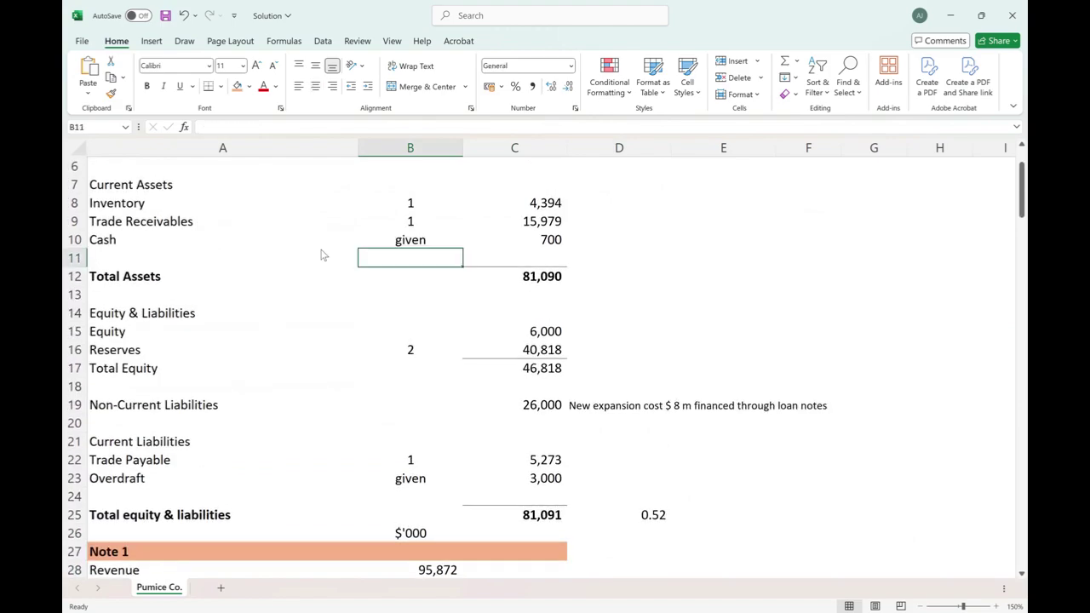
key(Right)
key(Up)
key(F2)
key(Escape)
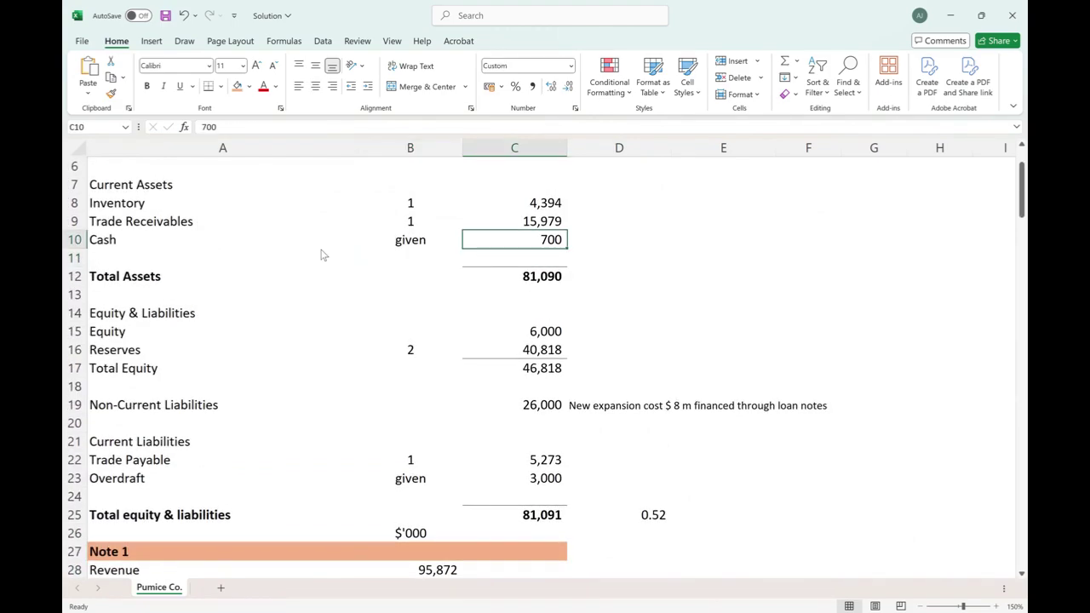
Select the whole Assets section of the statement, A4:C10, from the Assets heading down to Cash.
scroll(322, 255, up, 2)
key(Up)
key(Up)
key(Left)
key(Up)
key(Left)
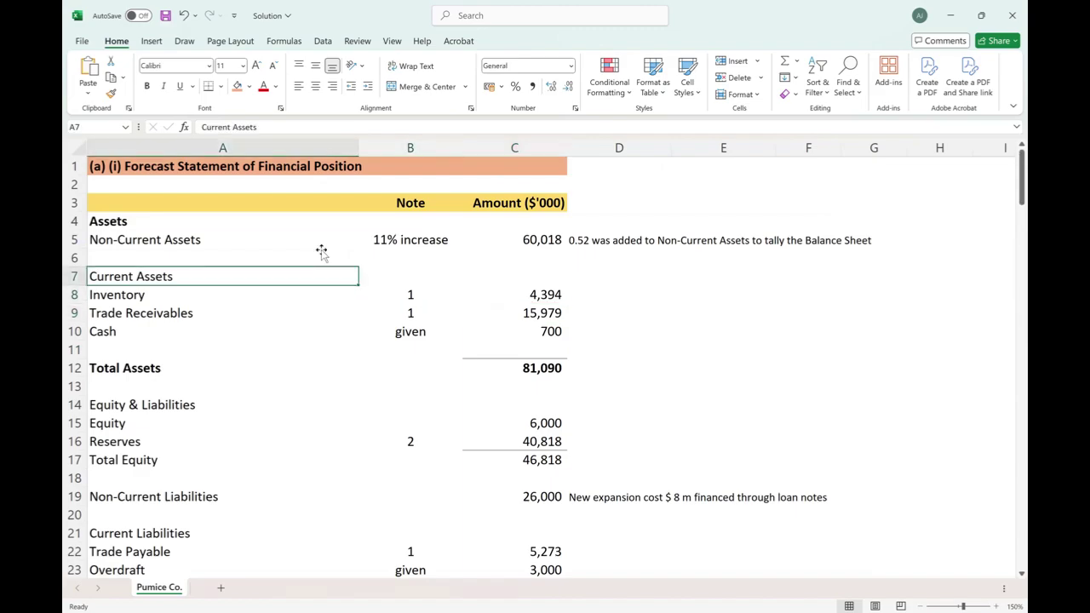
key(Up)
key(Up)
key(Up)
key(shift+Down)
key(shift+Down)
key(shift+Down)
key(shift+Right)
key(shift+Down)
key(shift+Down)
key(shift+Down)
key(shift+Right)
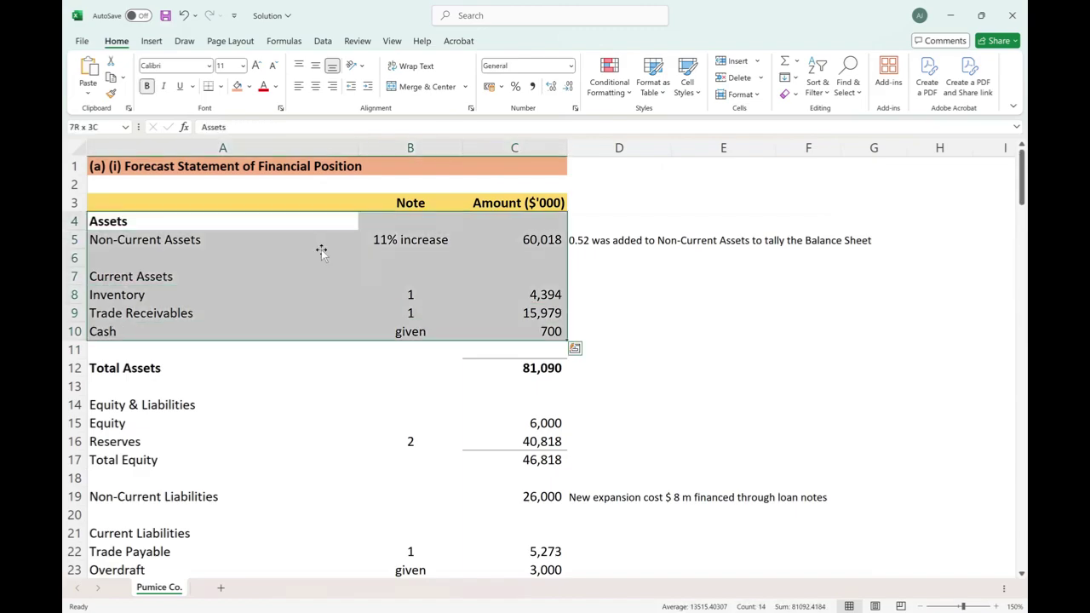
Select the Total Assets row, A12:C12, to review the total.
key(Down)
key(Down)
key(Down)
key(Down)
key(Down)
key(Down)
key(Down)
key(Down)
key(shift+Right)
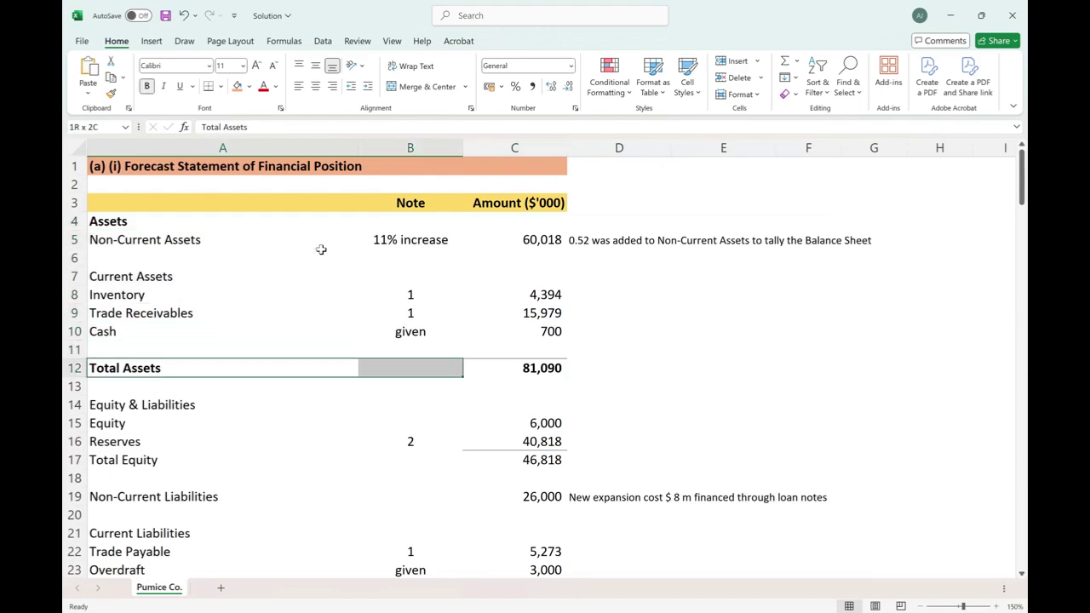
key(shift+Right)
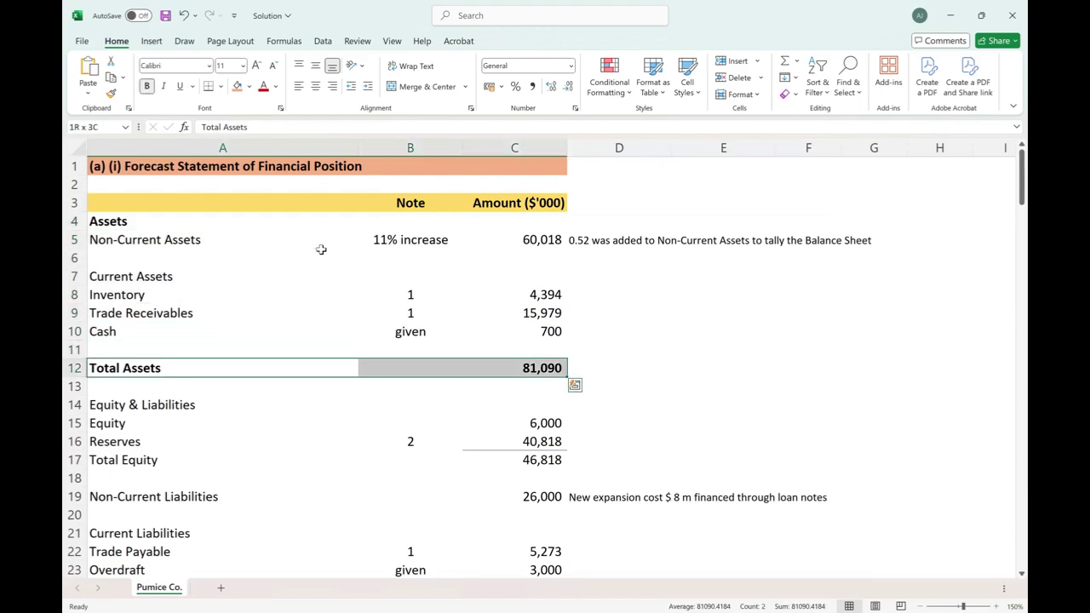
Make the Equity & Liabilities heading in A14 bold and save the workbook.
key(Down)
key(Down)
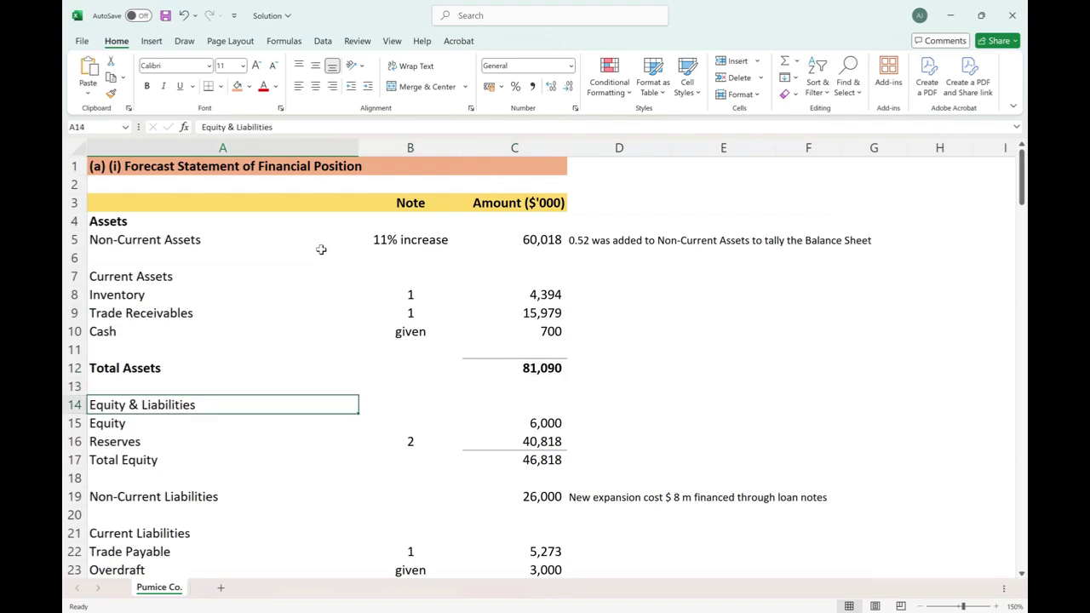
key(ctrl+b)
key(Down)
key(ctrl+s)
Check the Equity amount in C15 and enter "given" as its note in B15.
key(Right)
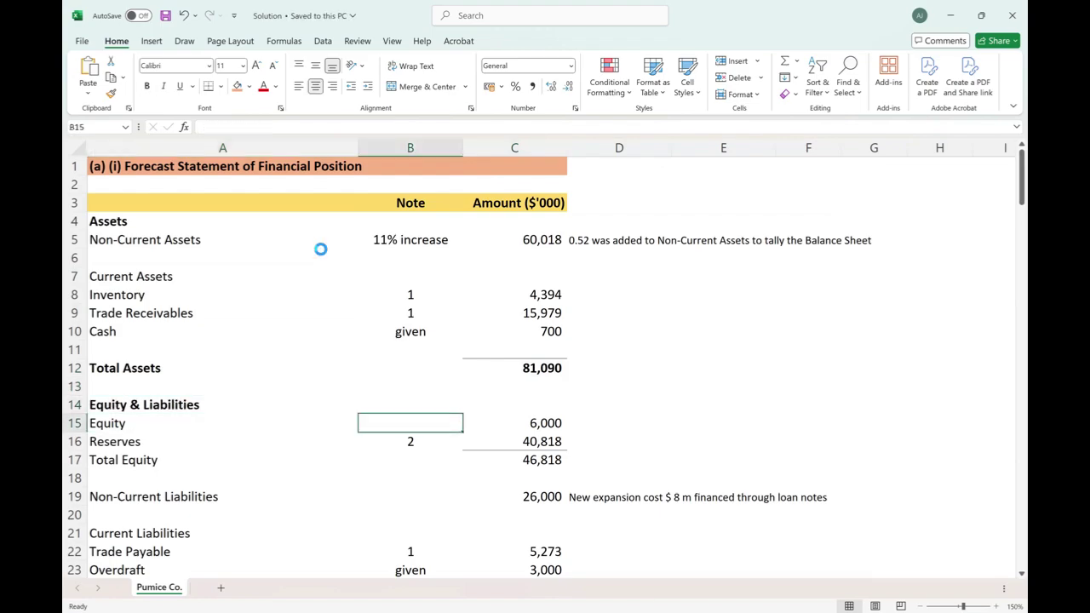
key(Right)
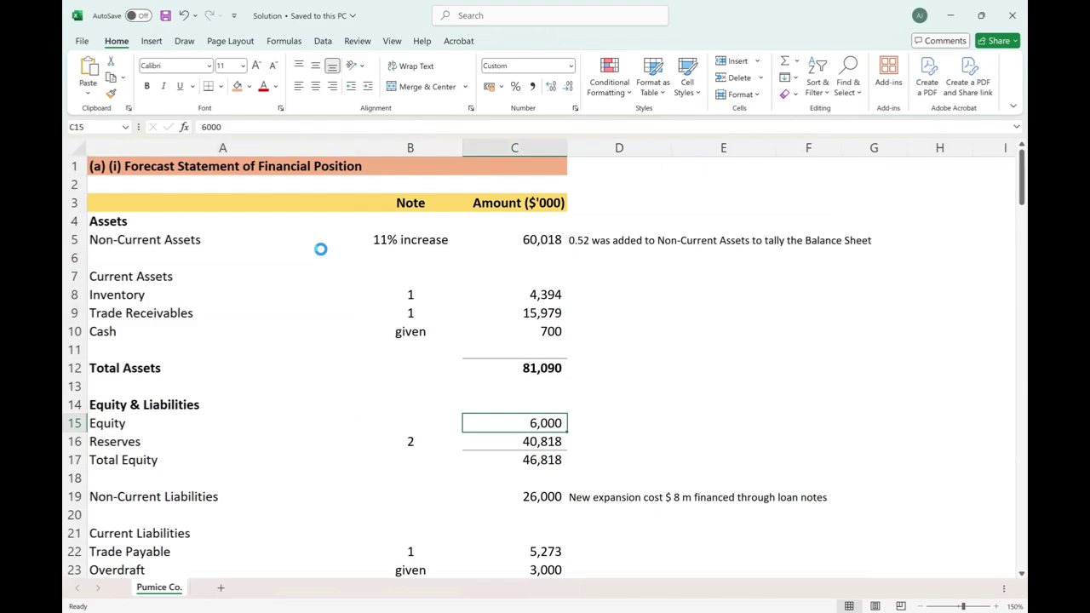
key(Left)
text(given)
key(Return)
key(Up)
key(Down)
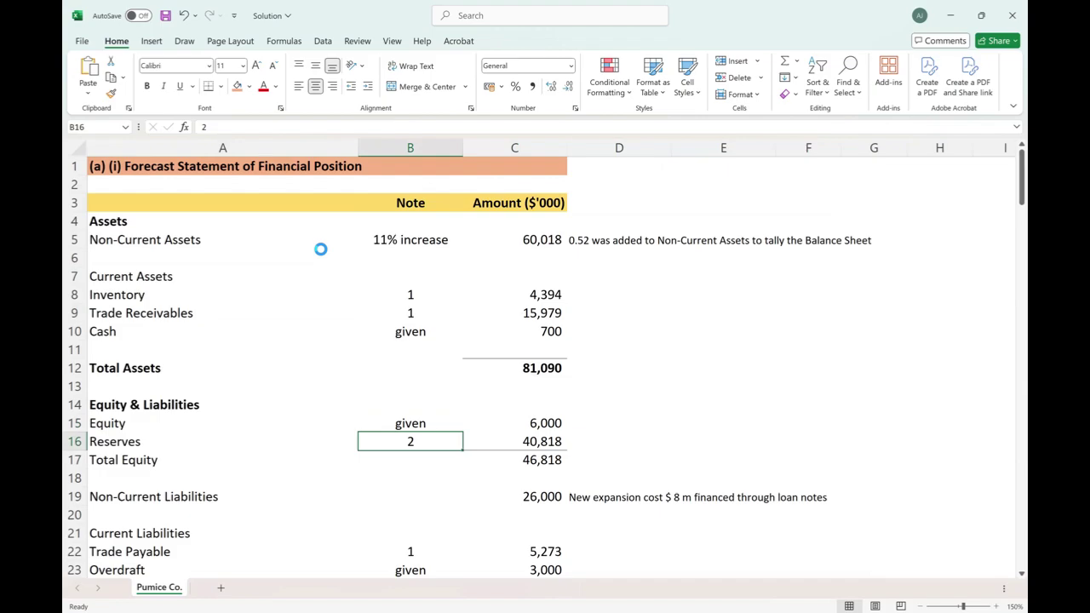
Trace the Reserves amount in C16 to Note 2 and review the Opening Balance in B40.
key(Right)
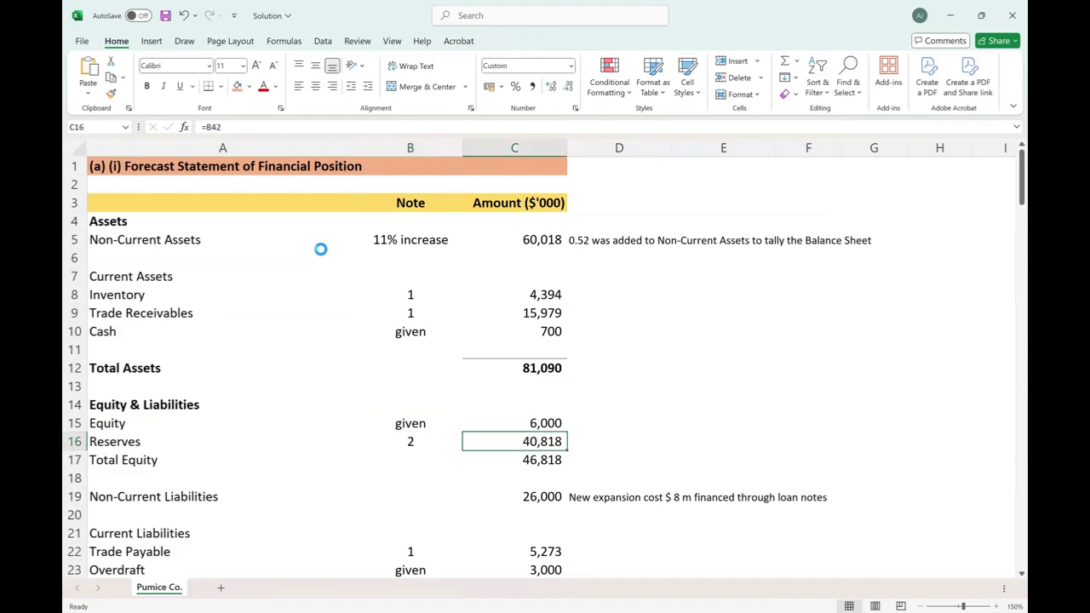
key(ctrl+bracketleft)
key(Down)
scroll(320, 249, down, 2)
key(Up)
key(Up)
key(Left)
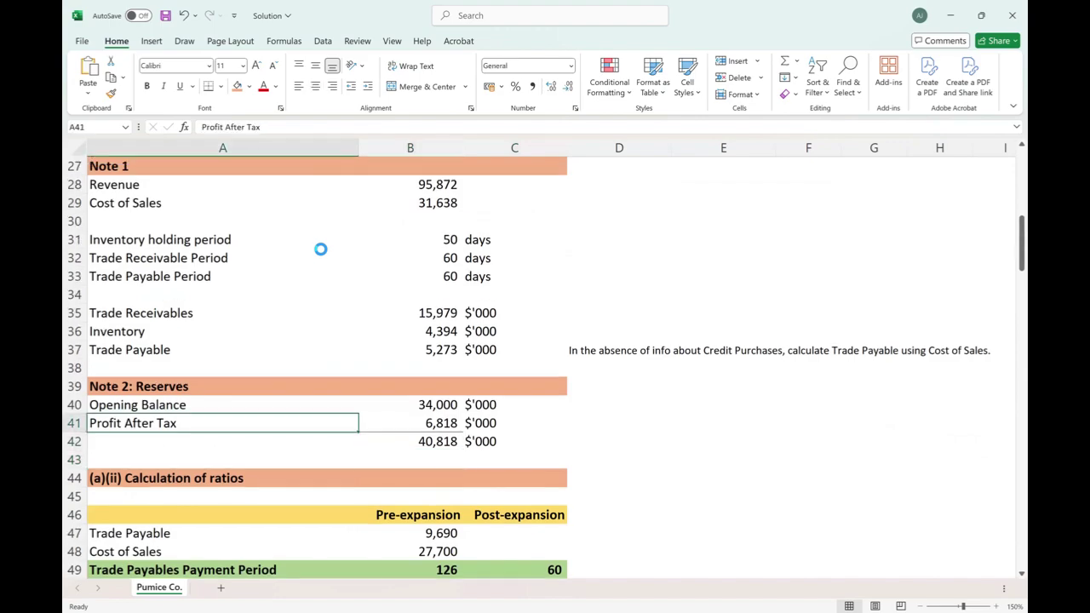
key(Up)
key(Right)
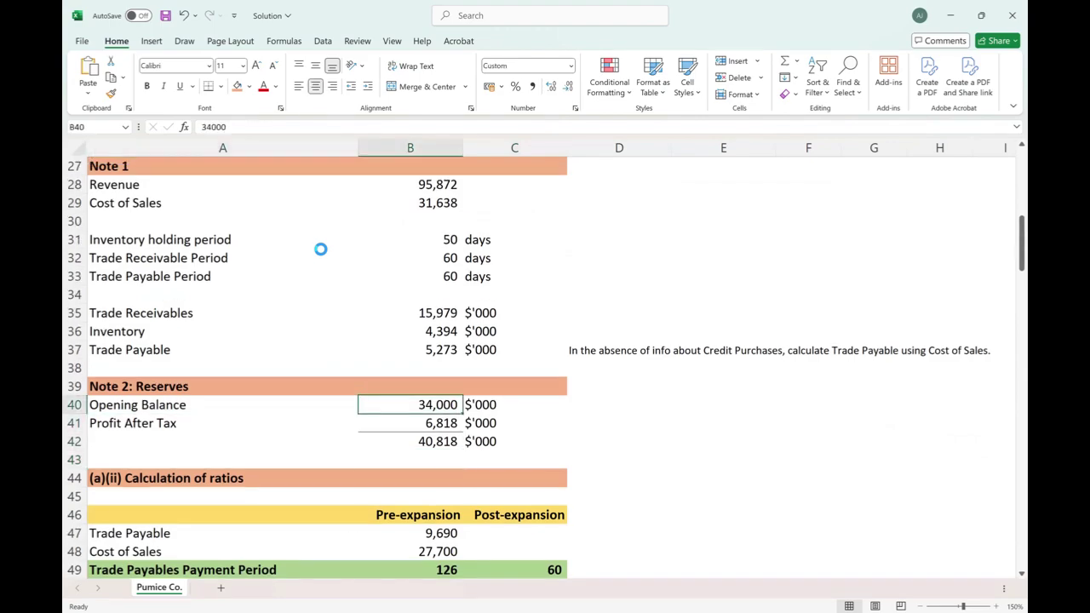
Enter "given" in D40 beside the Opening Balance and set its font size to 9.
key(Left)
key(Right)
key(Right)
key(Right)
text(given)
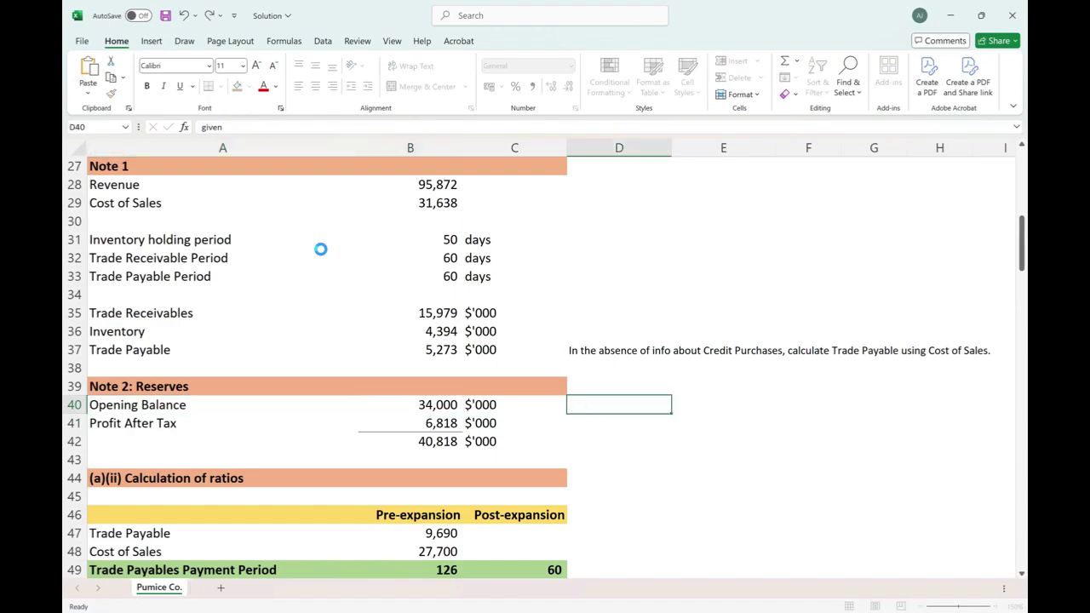
key(ctrl+Return)
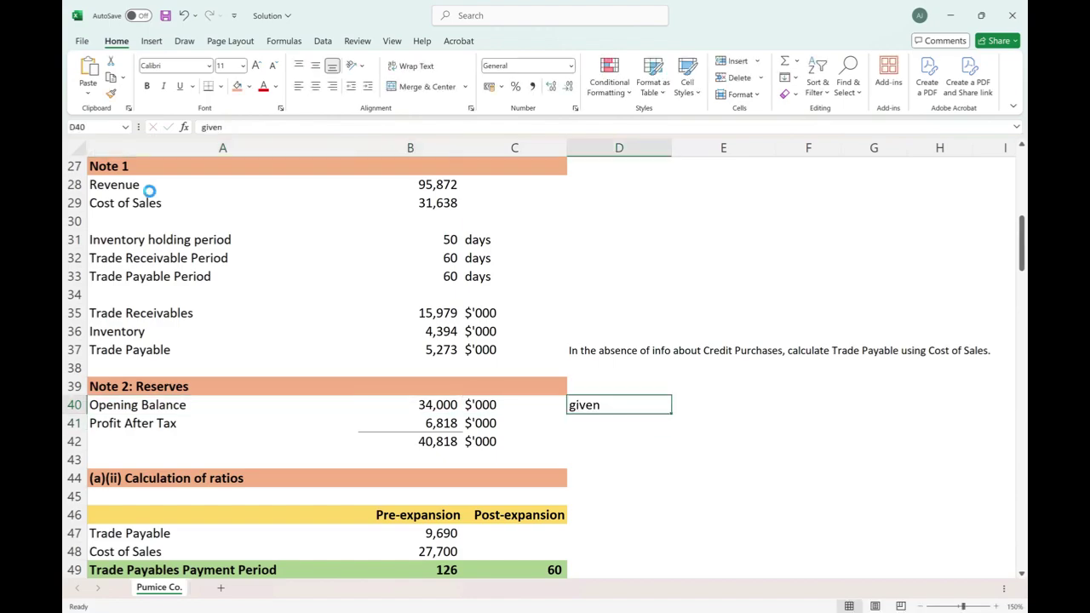
click(227, 64)
text(9)
key(Return)
Review the Profit After Tax amount in B41 and the reserves total formula in B42.
key(Left)
key(Left)
key(Down)
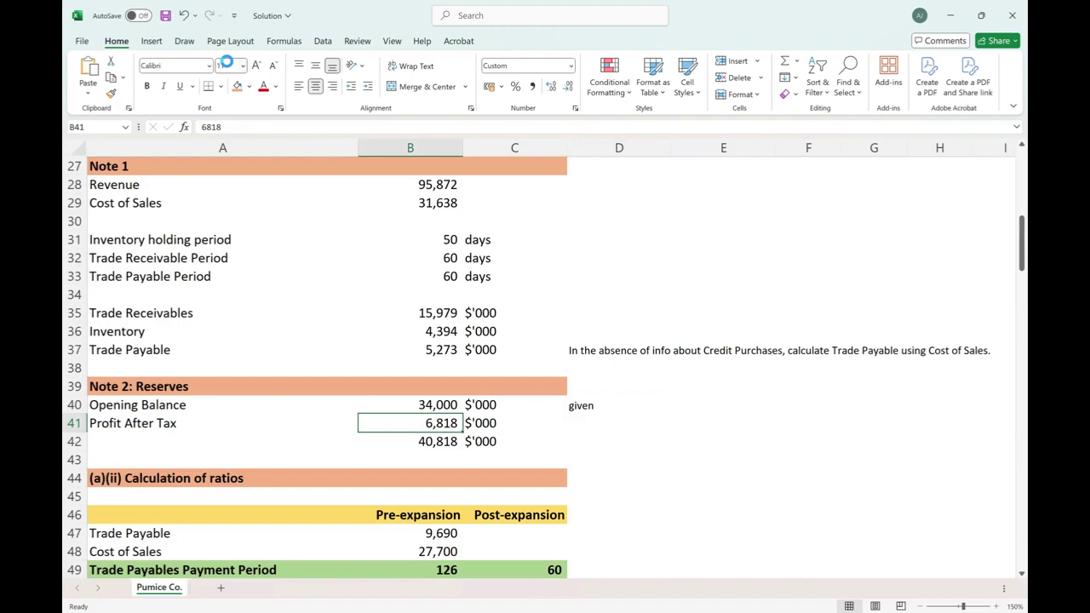
key(Down)
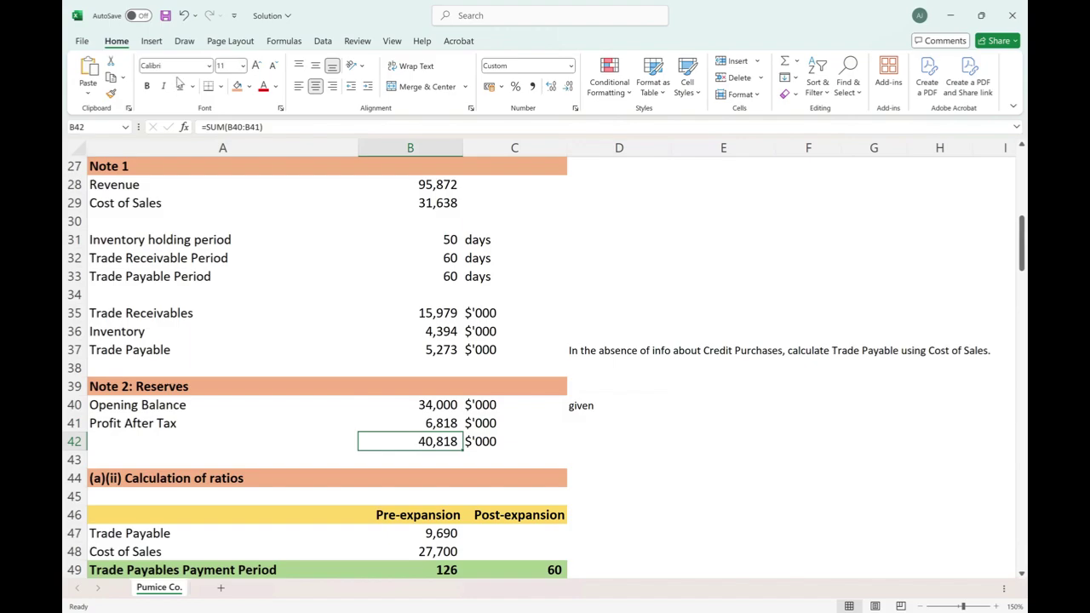
Check the Reserves link in C16 and the Total Equity formula in C17 of the statement.
scroll(440, 236, up, 9)
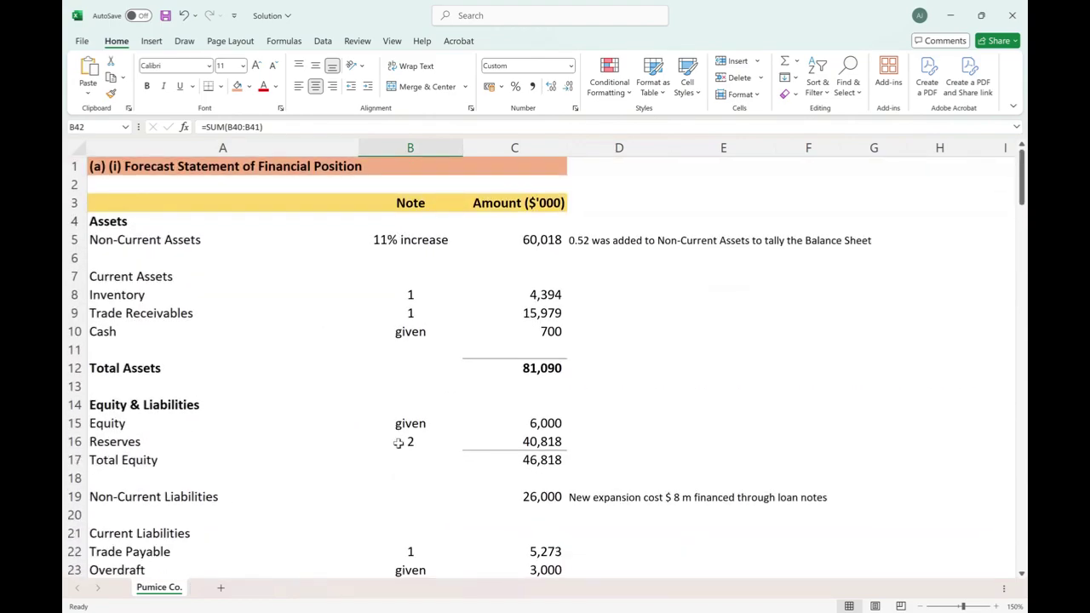
click(482, 437)
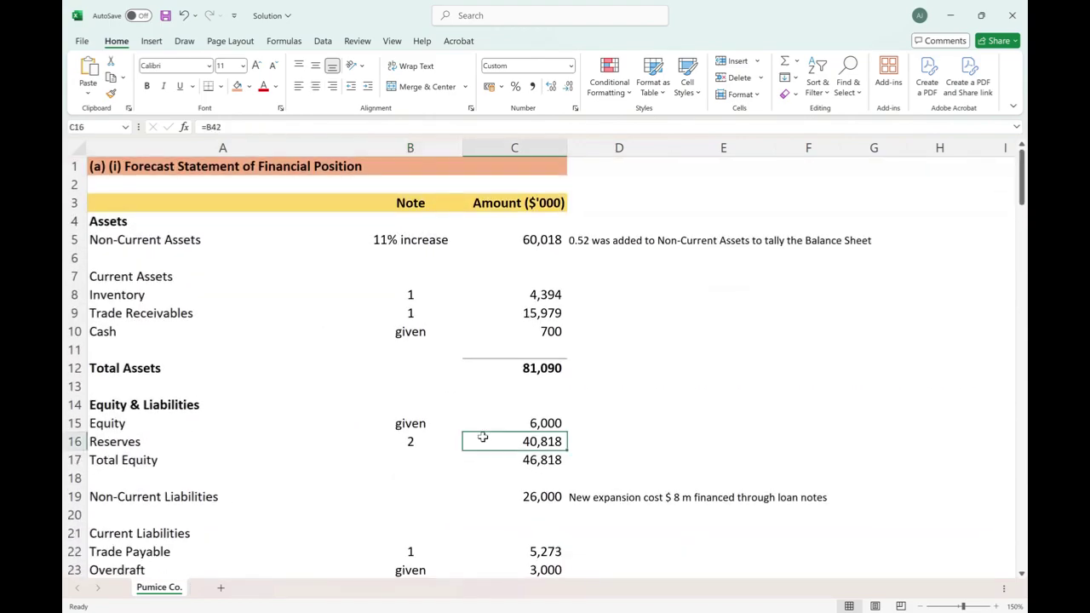
key(Down)
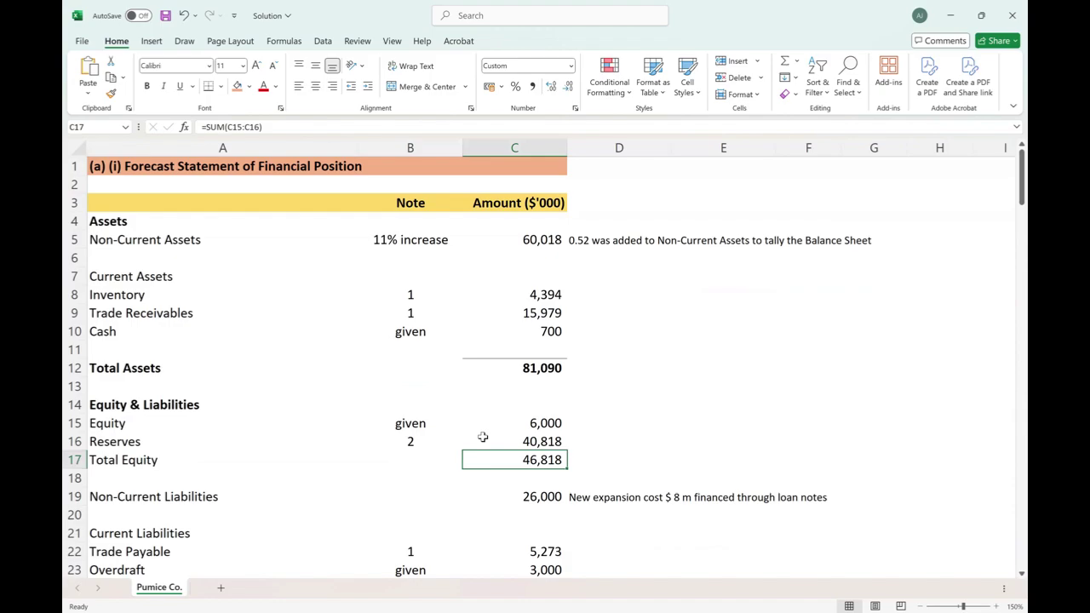
Examine the 18000 and 8000 components of the Non-Current Liabilities formula in C19.
scroll(482, 437, down, 2)
key(Down)
key(Down)
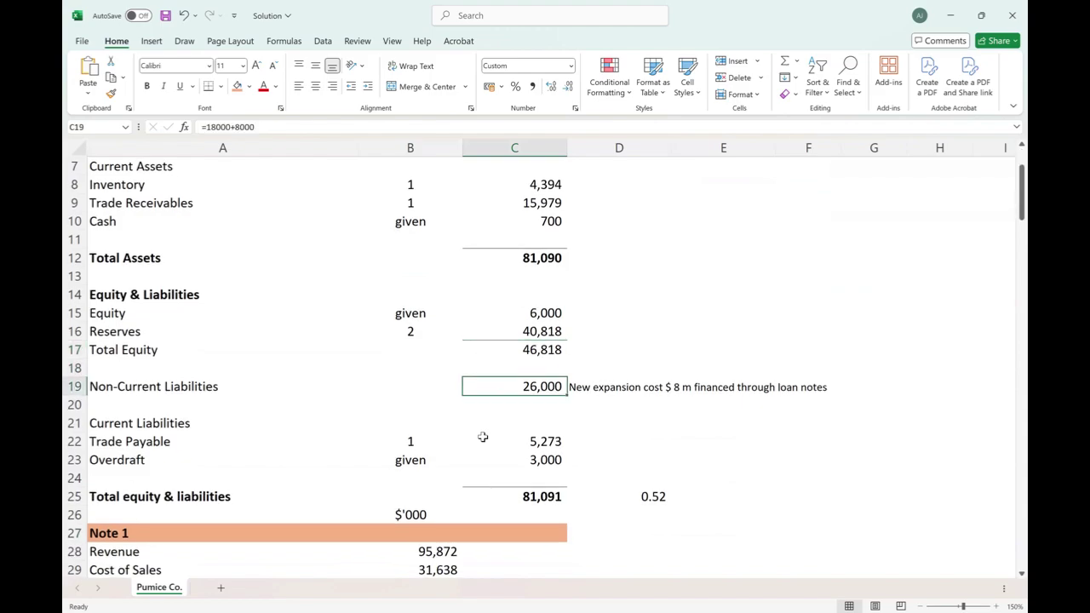
key(F2)
key(Home)
key(Right)
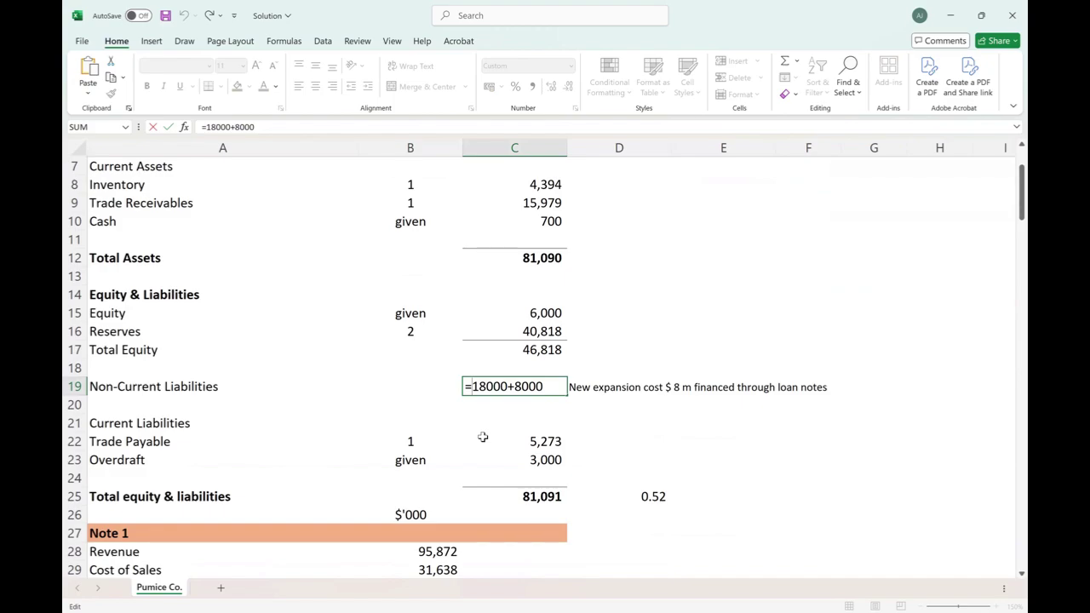
key(shift+Right)
key(shift+Right)
key(shift+Right)
key(shift+Right)
key(shift+Right)
key(Right)
key(shift+End)
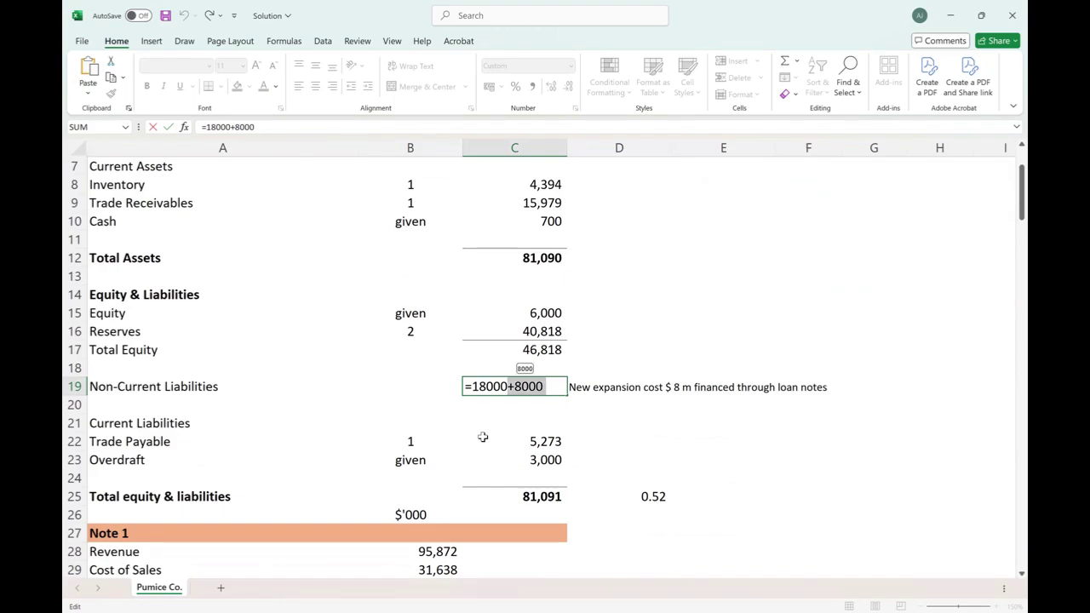
scroll(482, 437, up, 2)
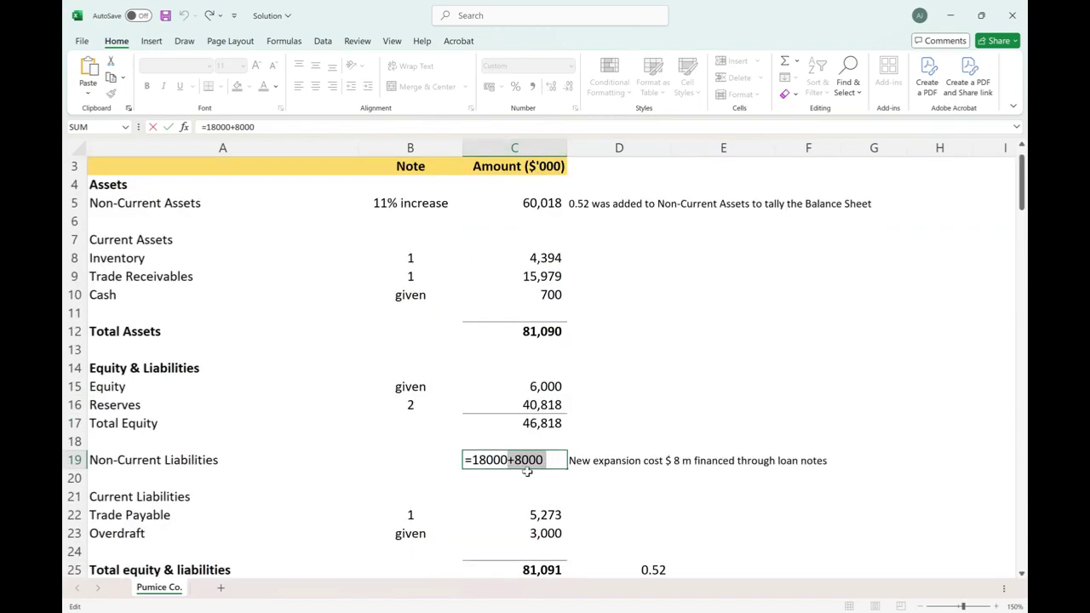
key(Escape)
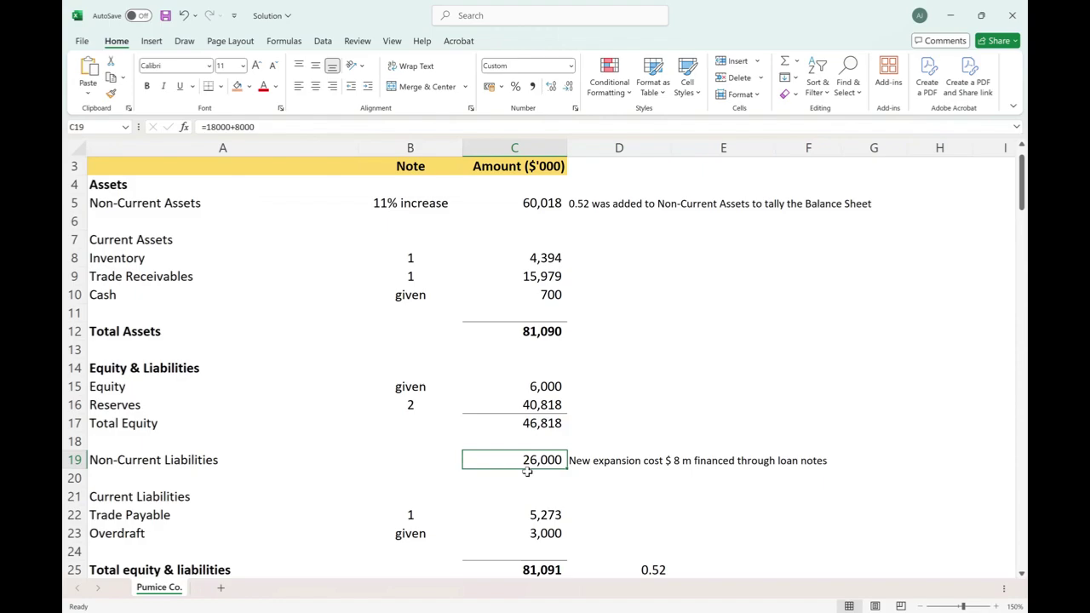
Check the Trade Payable note reference and link in row 22 and the Overdraft amount in C23.
key(Down)
key(Down)
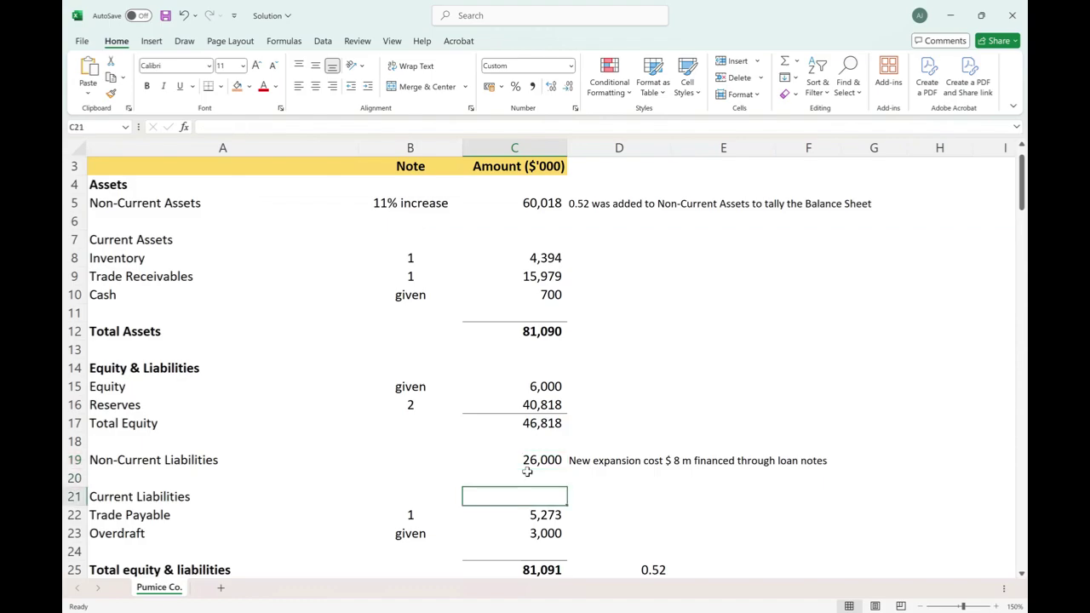
key(Down)
key(Left)
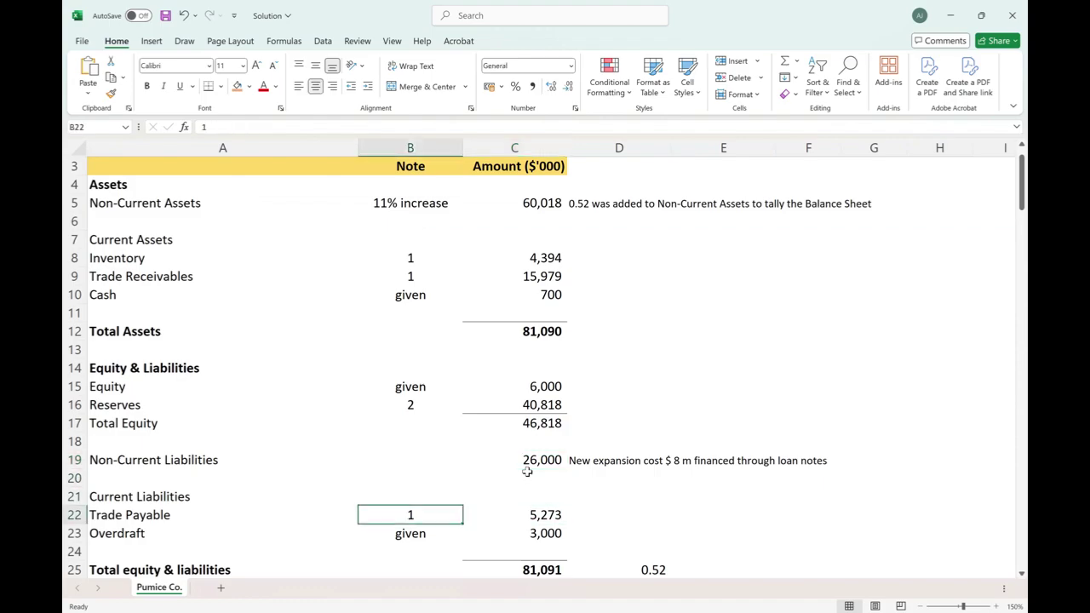
key(Right)
scroll(528, 471, down, 2)
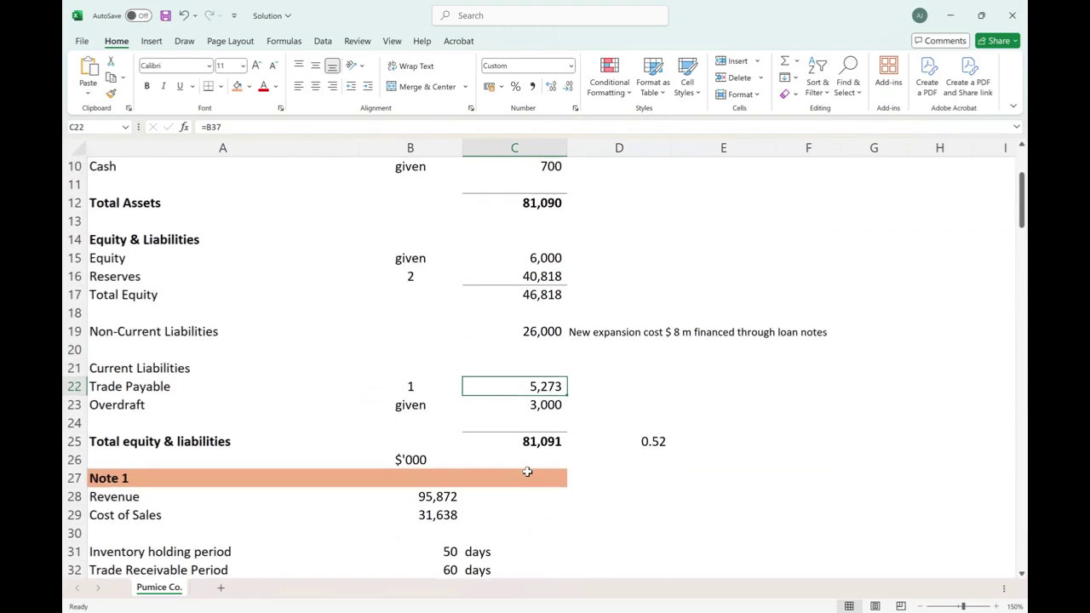
key(Down)
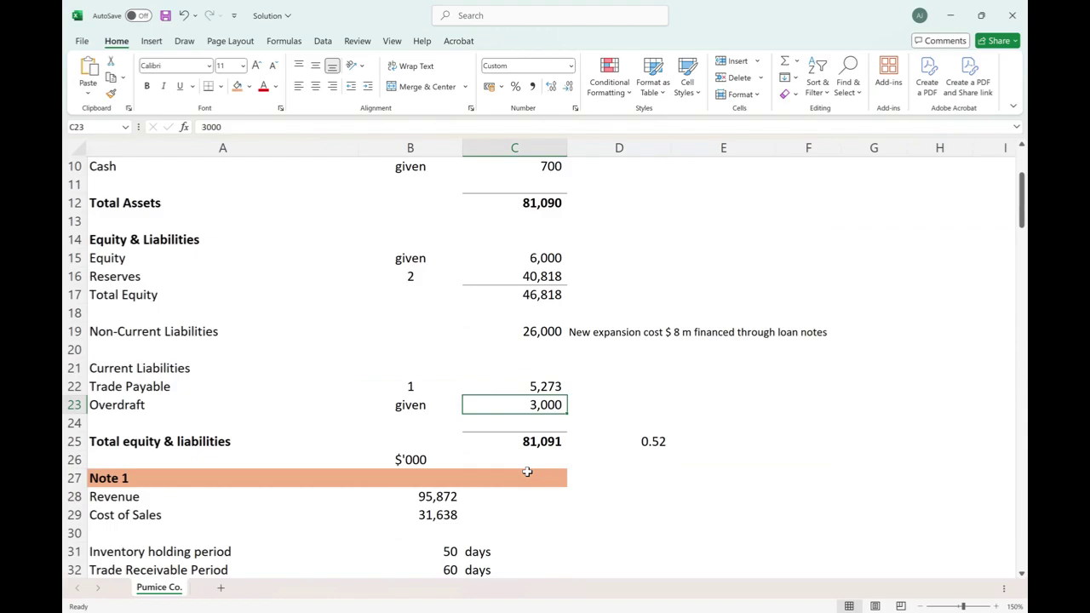
Review the Total equity & liabilities formula in C25 and the balance difference formula in D25.
key(Down)
key(Down)
key(F2)
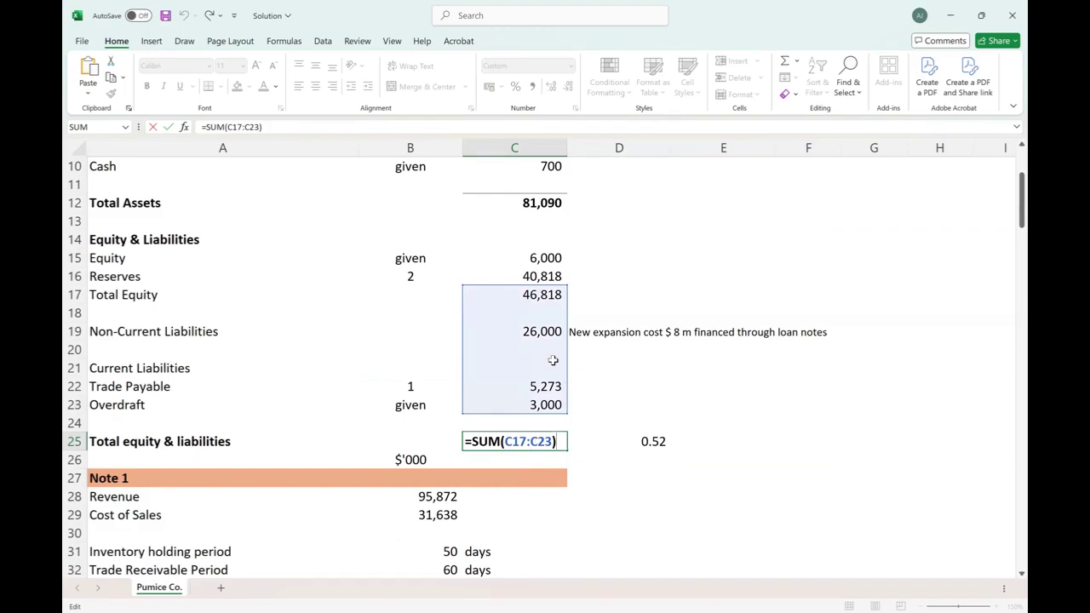
key(Escape)
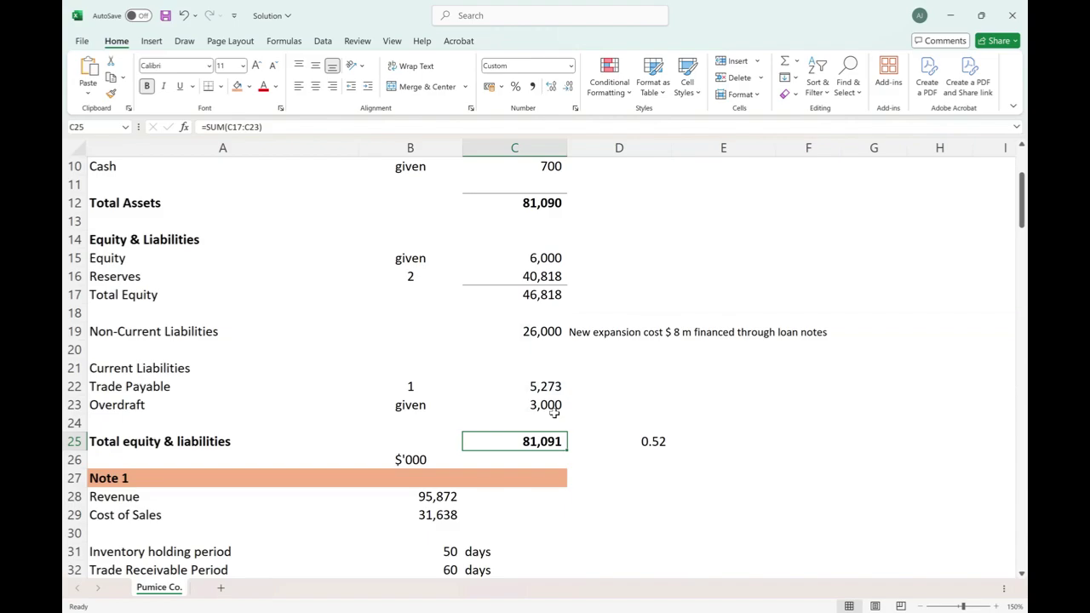
key(Right)
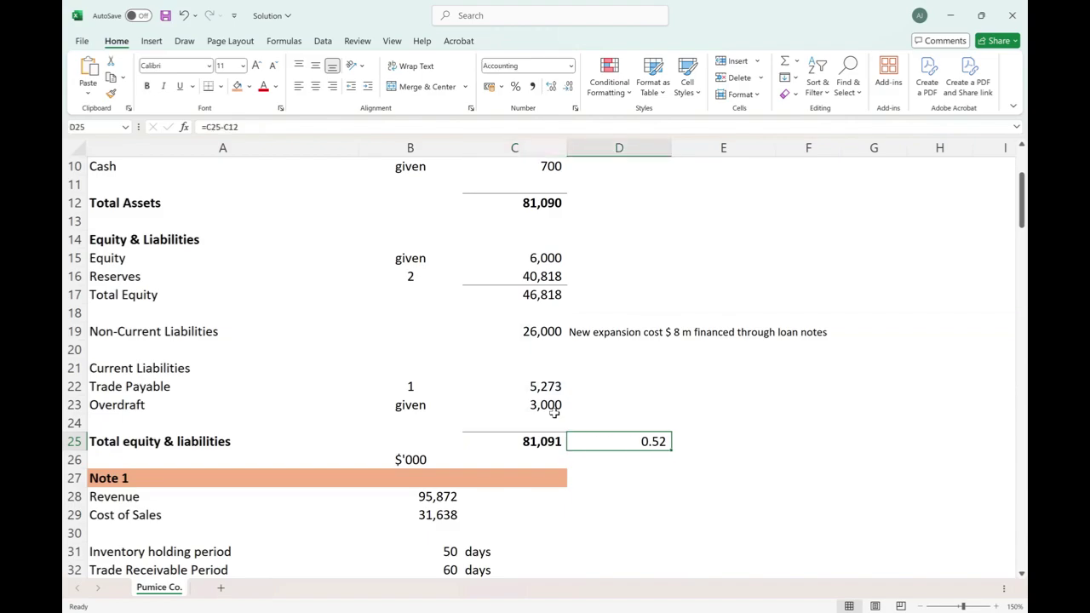
key(F2)
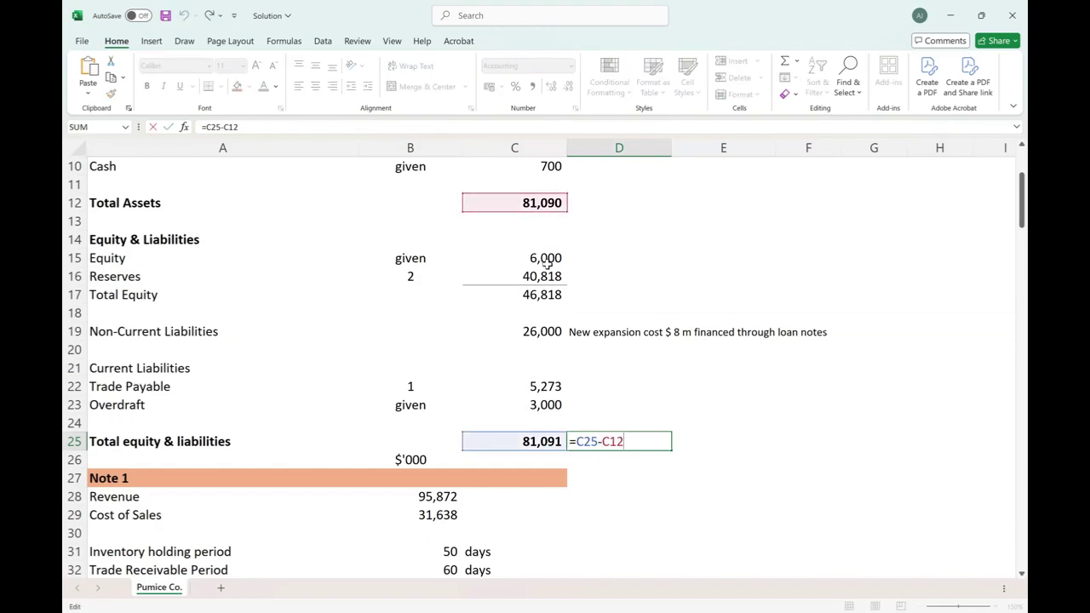
key(Escape)
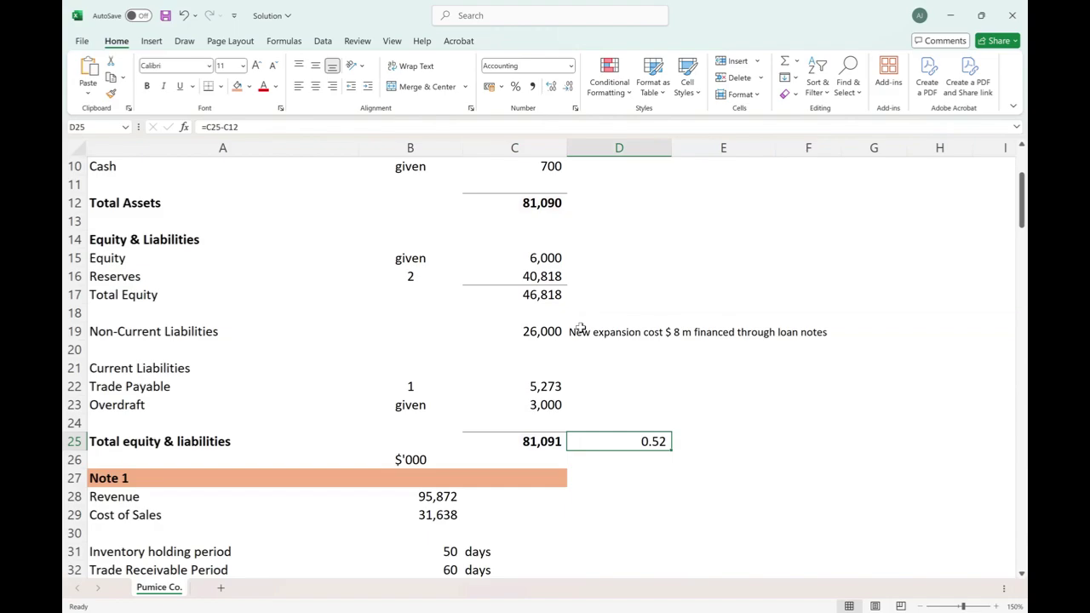
Add 0.52 to the Non-Current Assets formula in C5, making it =54070*1.11+0.52.
scroll(579, 328, up, 2)
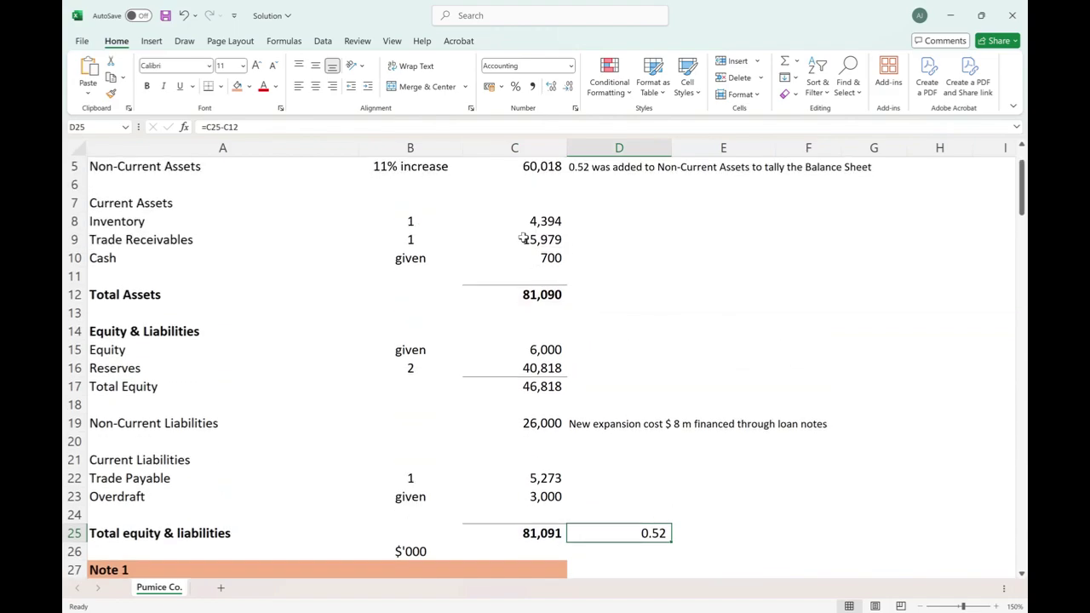
scroll(517, 209, up, 1)
double_click(517, 204)
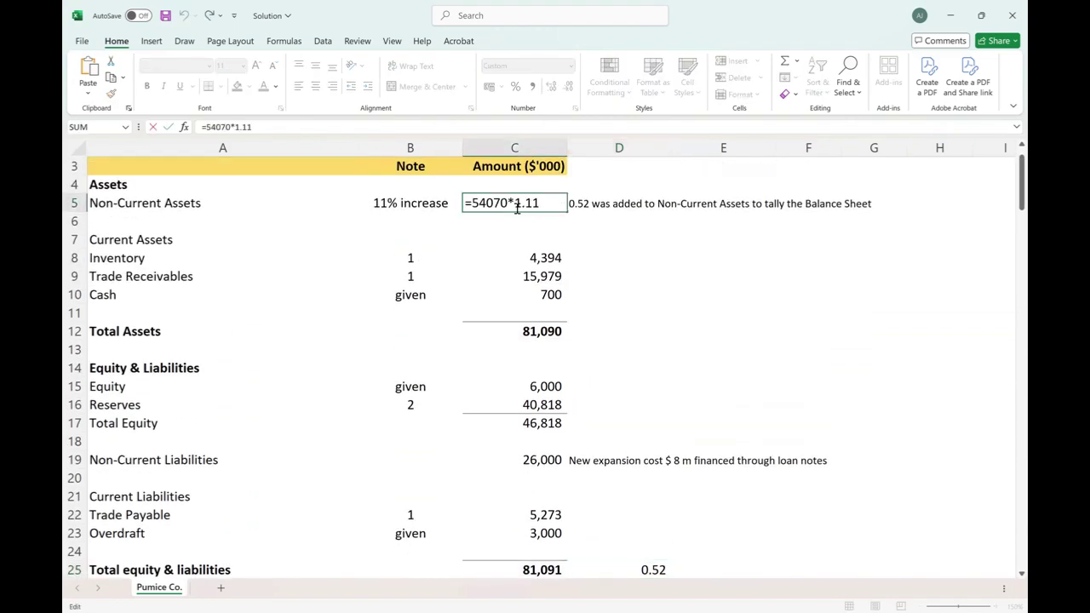
text(+)
text(.52)
key(ctrl+Return)
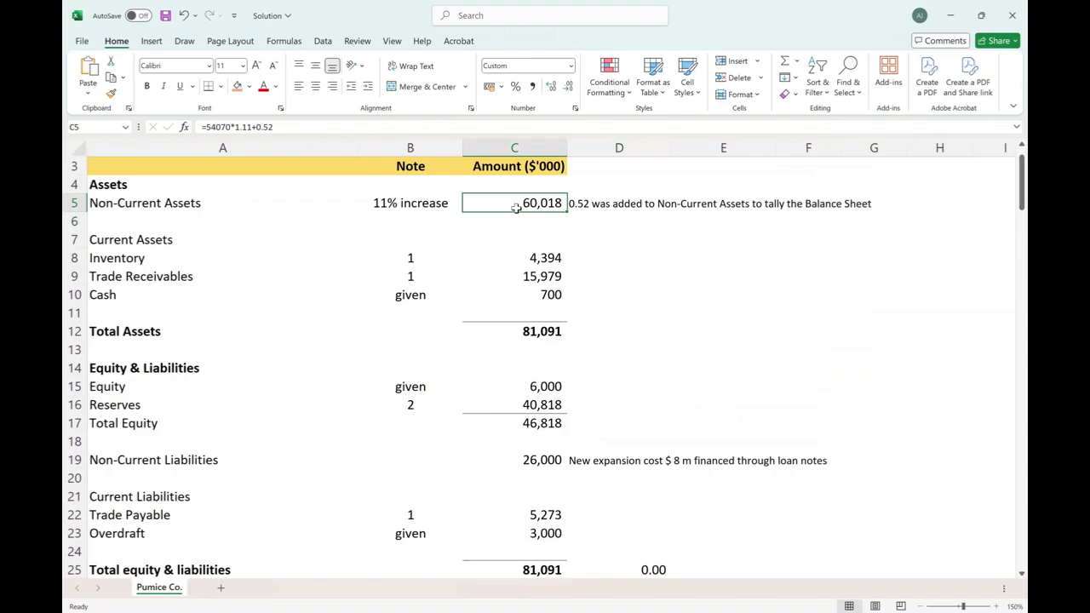
Highlight the Total Assets row A12:C12 together with the Total equity & liabilities row A25:C25 to compare both totals.
scroll(516, 207, down, 1)
click(534, 320)
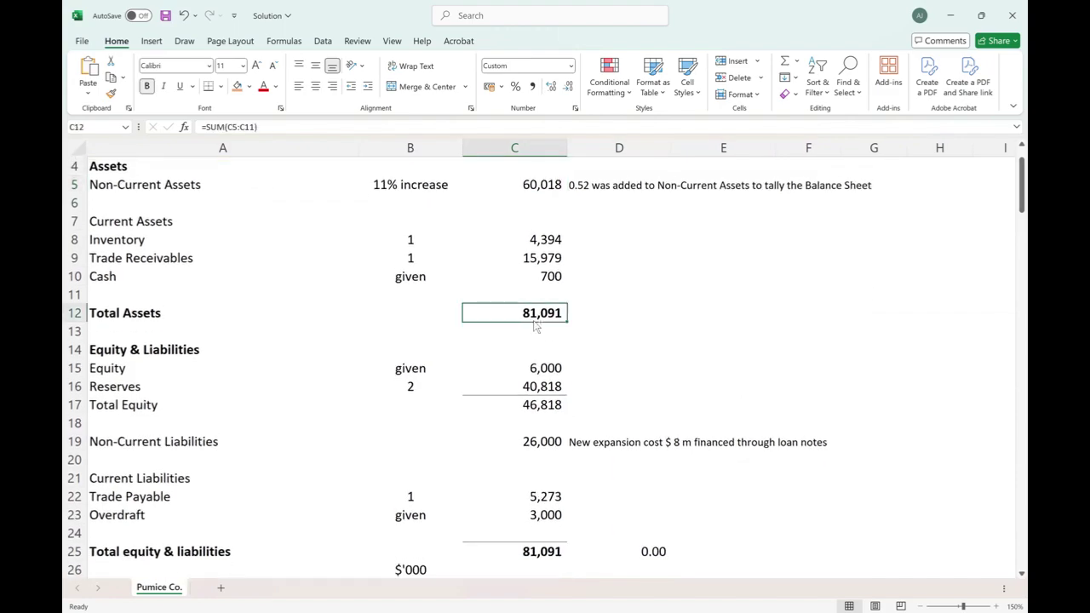
key(shift+Left)
key(shift+Left)
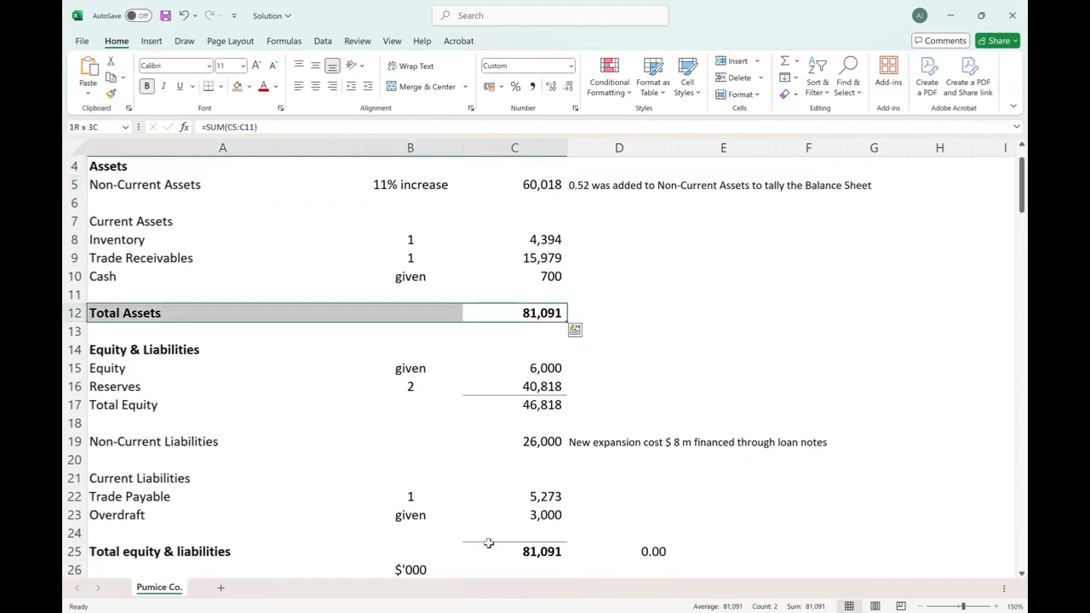
drag(514, 551, 219, 516)
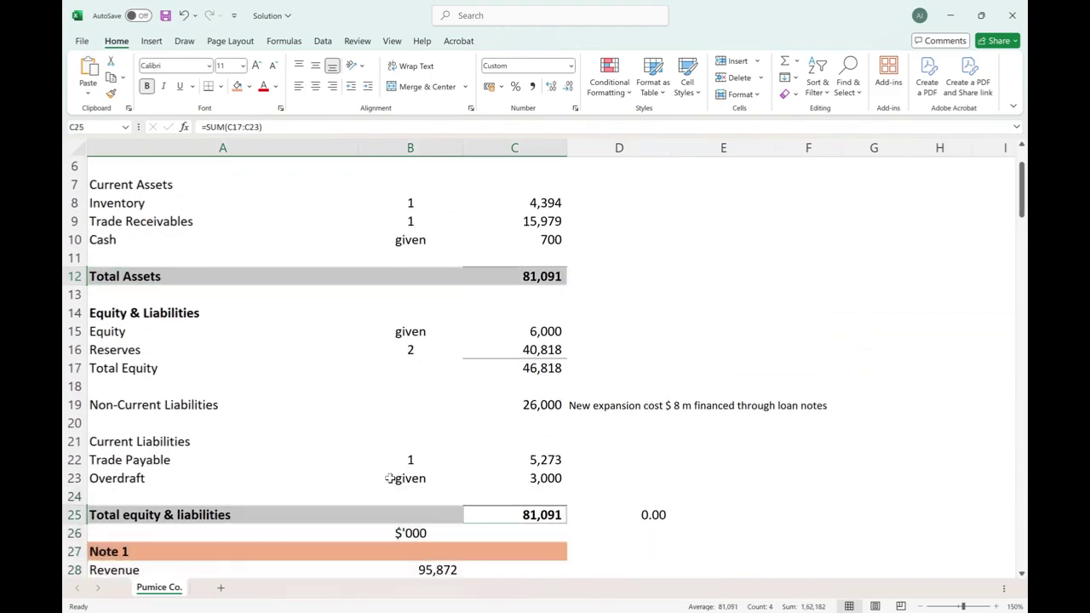
scroll(389, 479, up, 2)
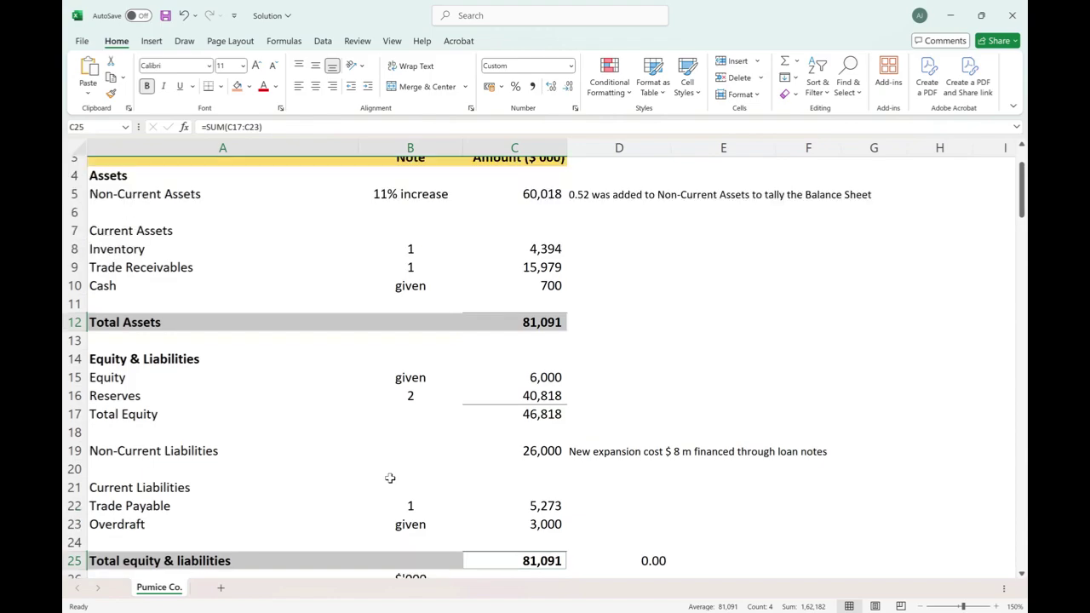
scroll(389, 479, down, 1)
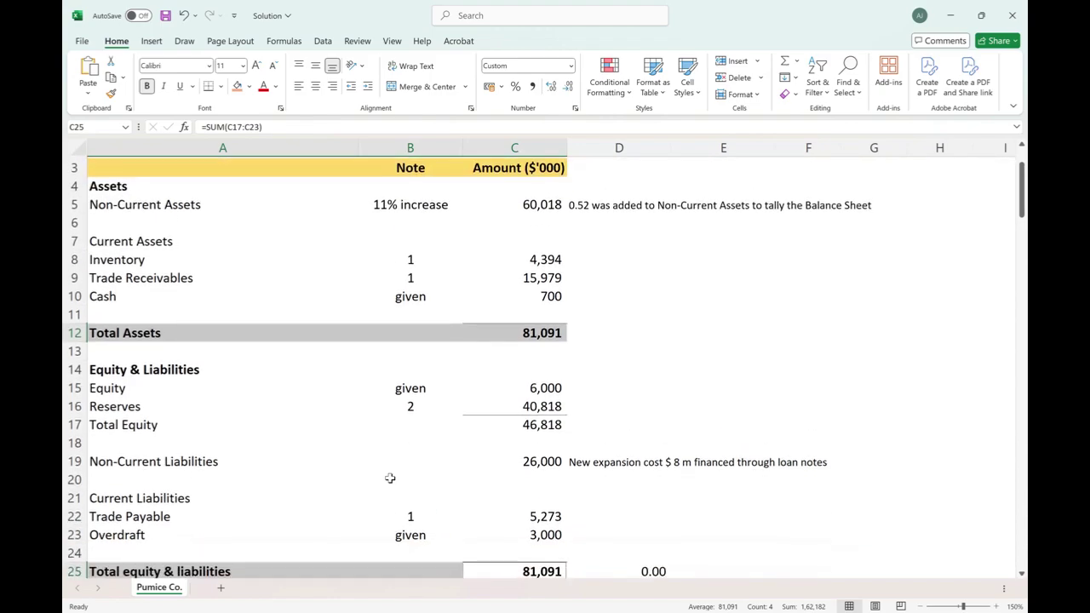
scroll(389, 479, down, 1)
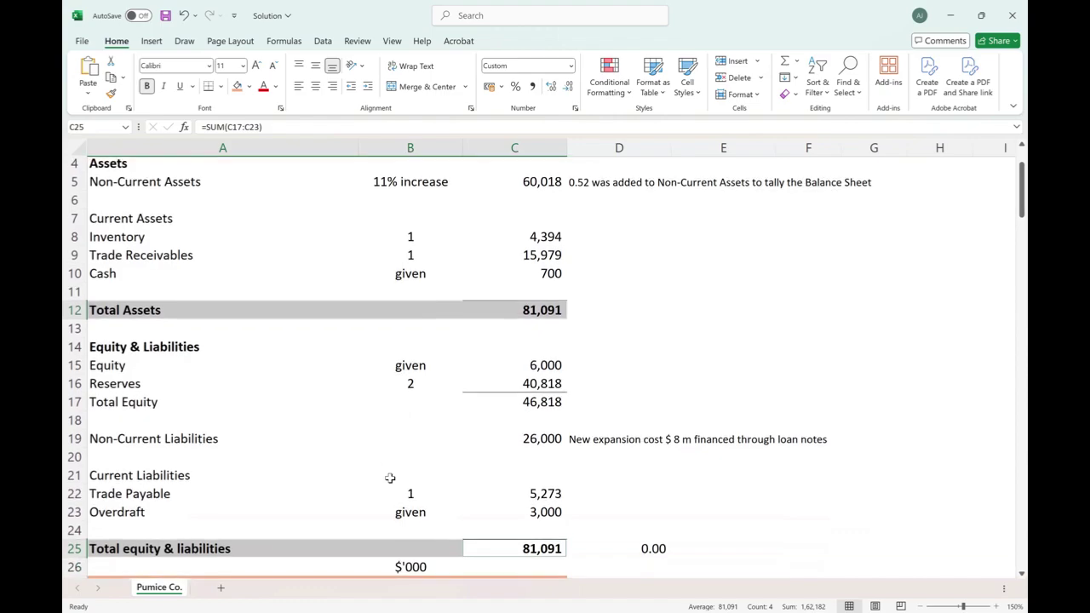
Right-align the $'000 unit label in B26 above Note 1.
scroll(389, 478, down, 2)
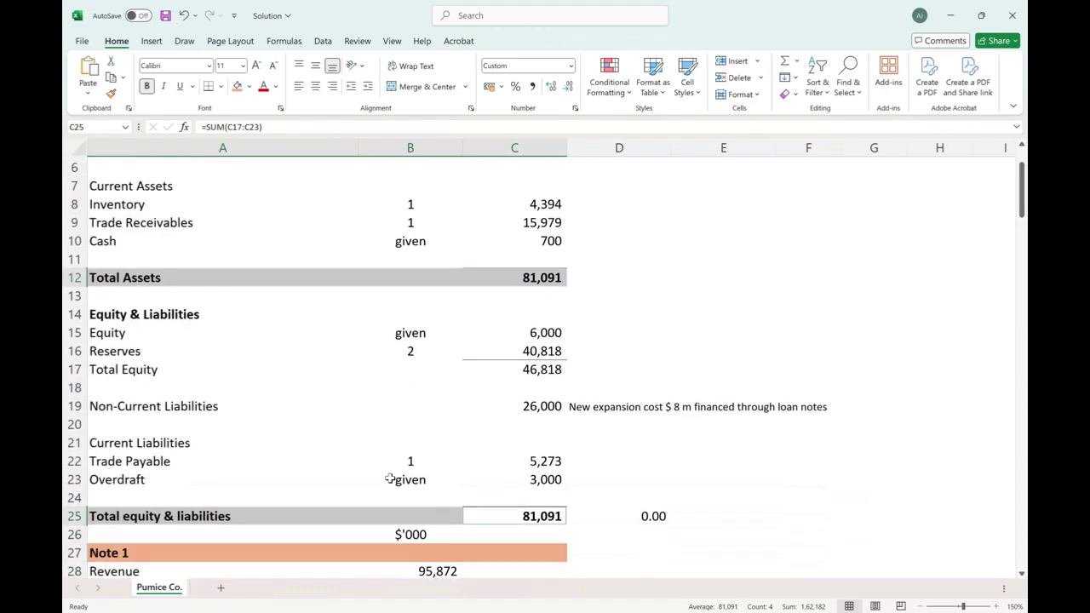
scroll(389, 478, down, 1)
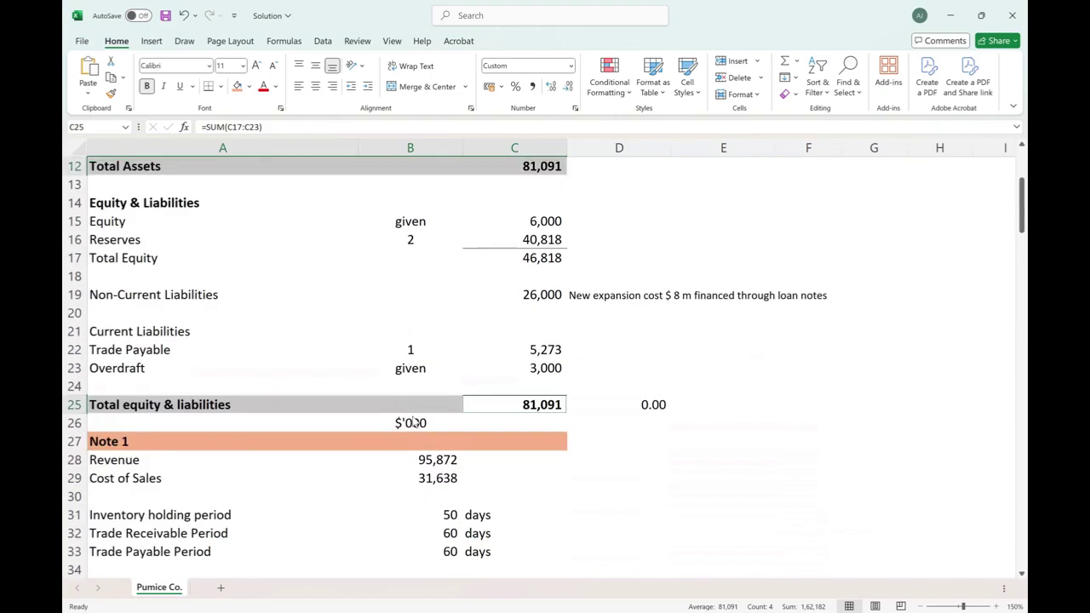
click(413, 422)
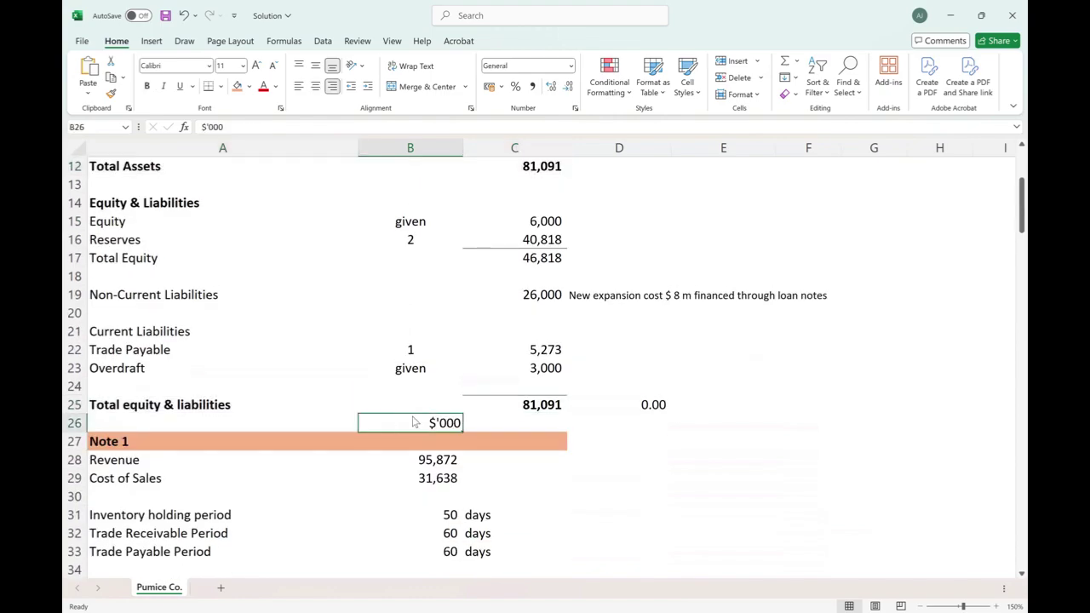
Fill the Calculation of ratios heading A44:C44 with light gold and change the fill of the Pre-expansion/Post-expansion header row A46:C46.
scroll(412, 423, down, 2)
scroll(412, 422, down, 3)
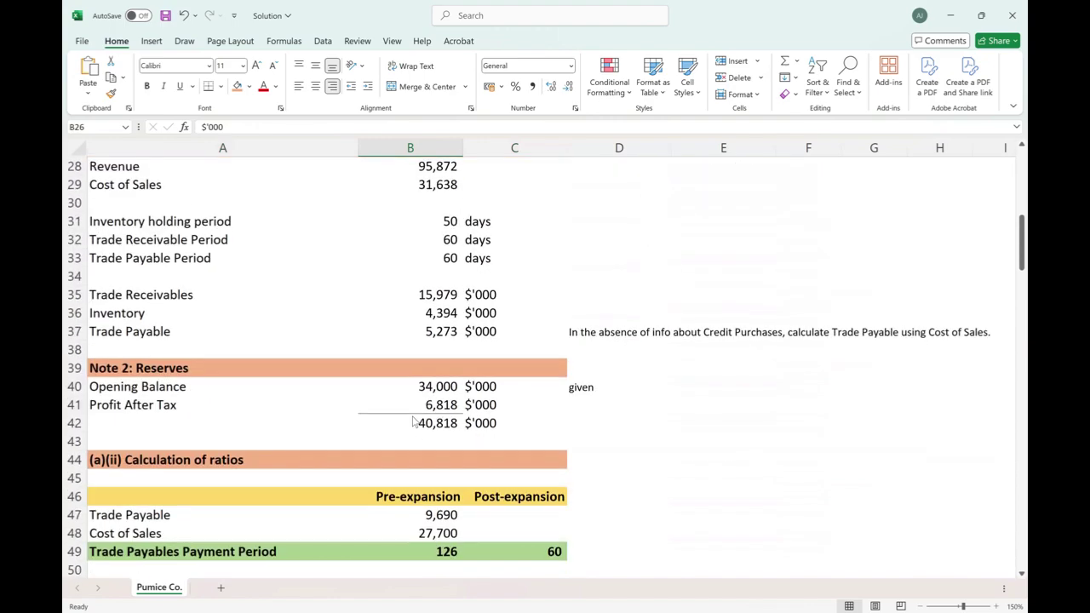
scroll(414, 418, down, 2)
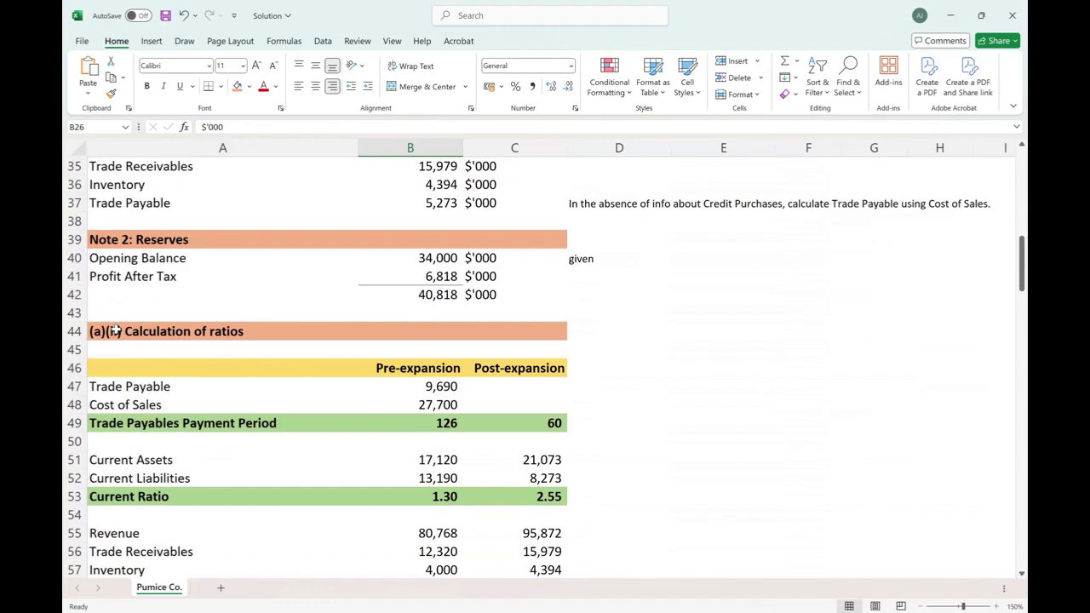
drag(113, 331, 520, 330)
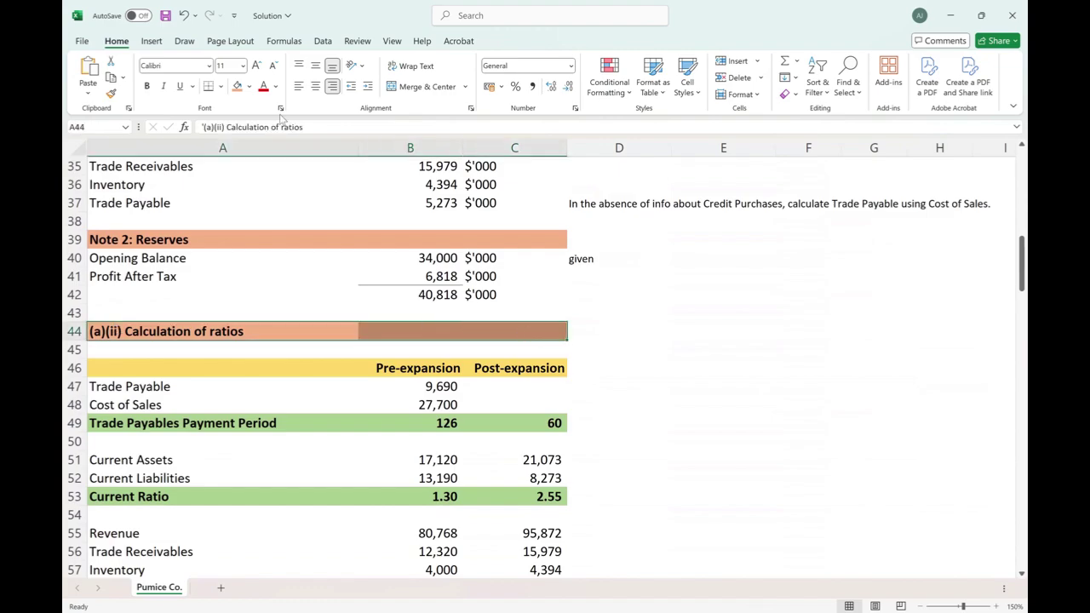
click(249, 88)
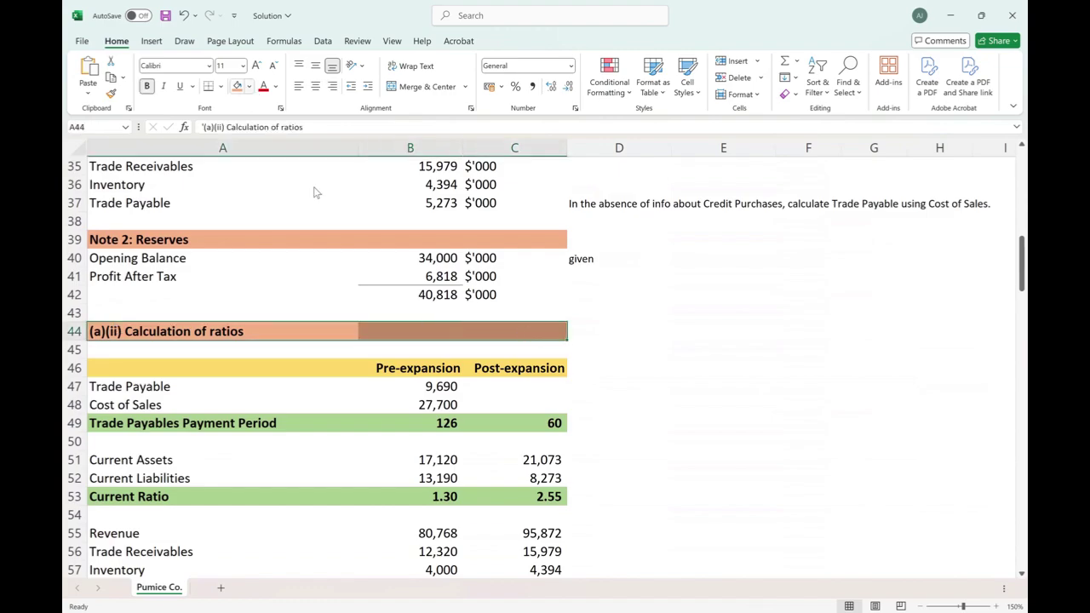
click(313, 183)
drag(178, 363, 517, 372)
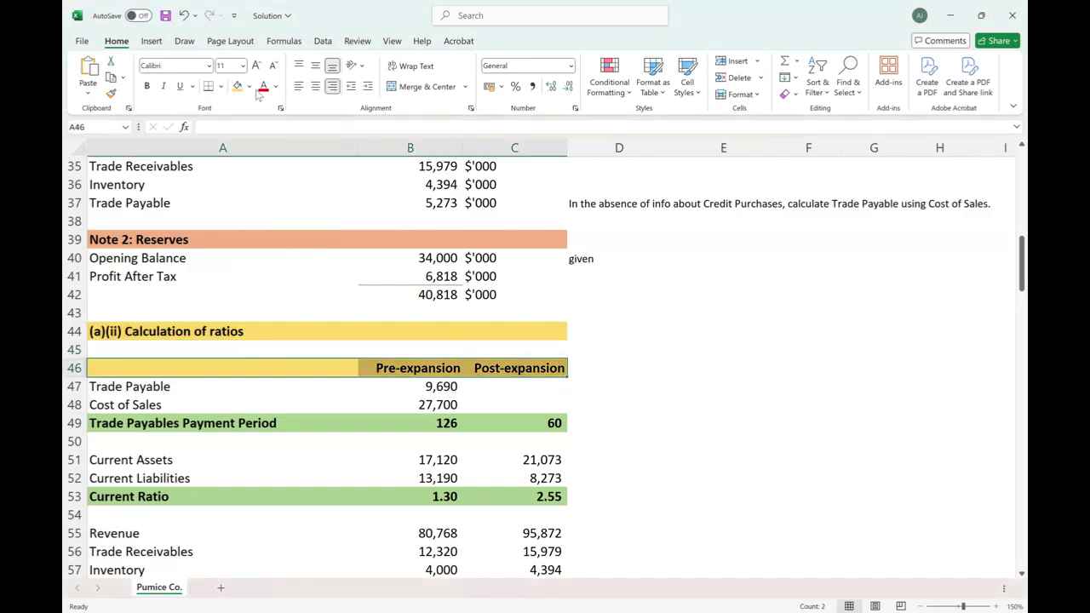
click(250, 87)
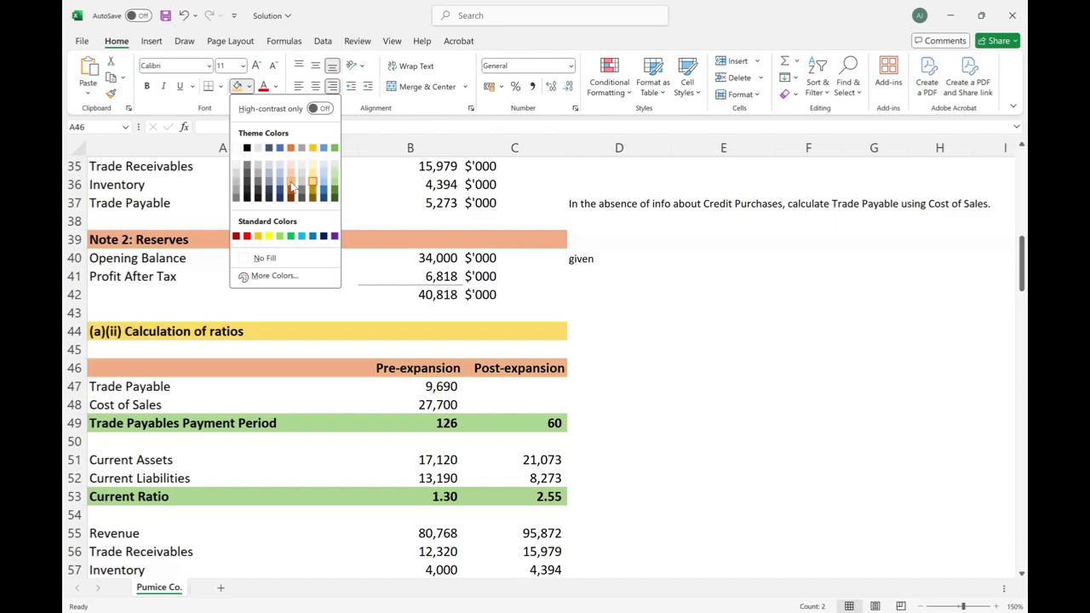
Fill the statement's Note and Amount header row A3:C3 with light blue.
scroll(136, 188, up, 12)
click(120, 202)
drag(508, 201, 509, 201)
click(250, 87)
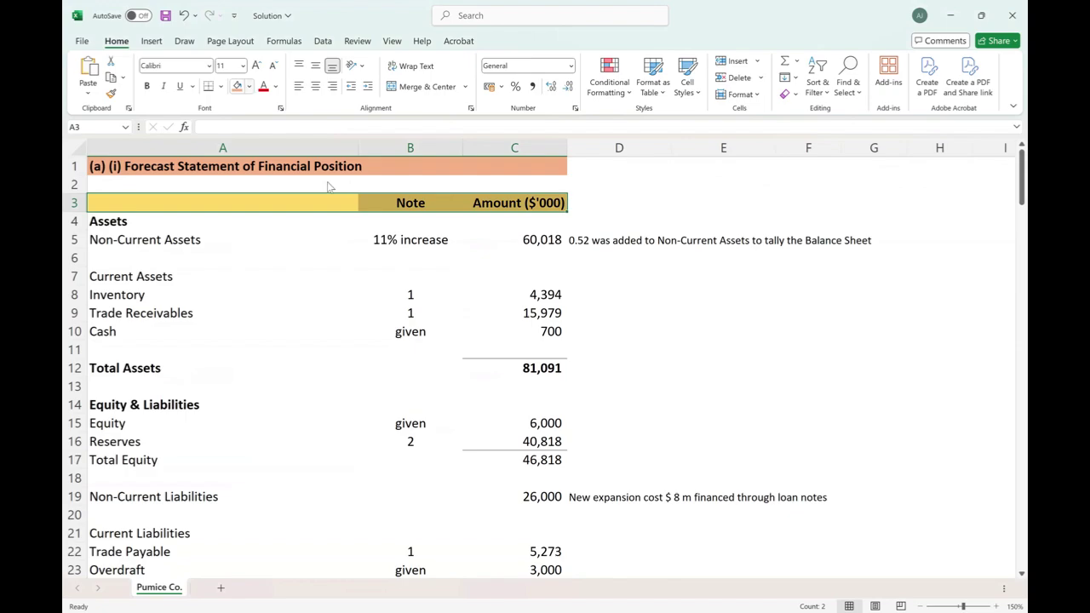
click(331, 189)
Fill the Forecast Statement of Financial Position title row A1:C1 with light gold and save the workbook.
click(426, 164)
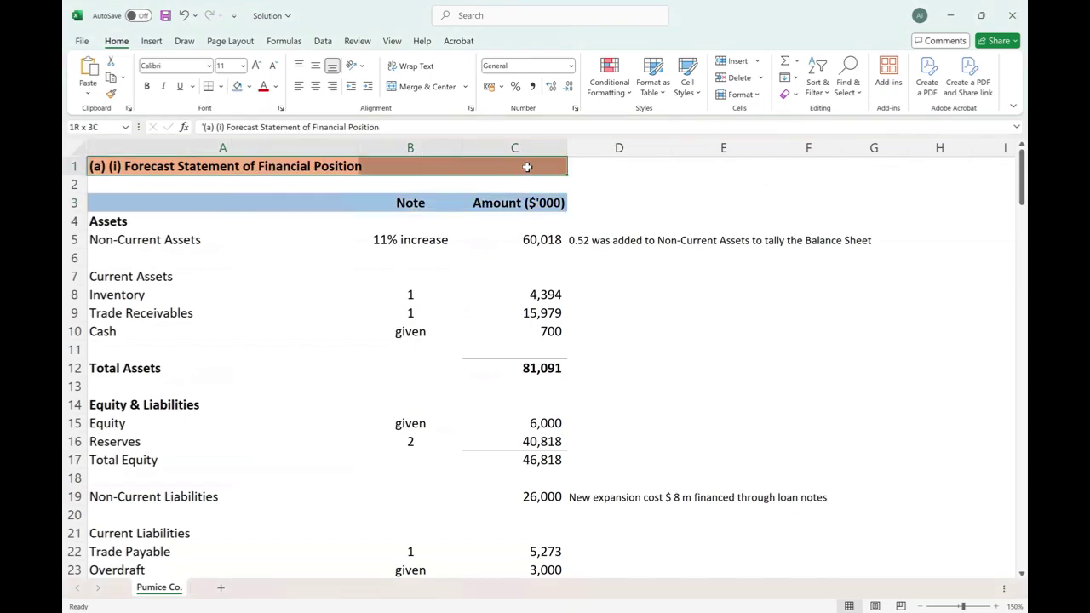
click(250, 86)
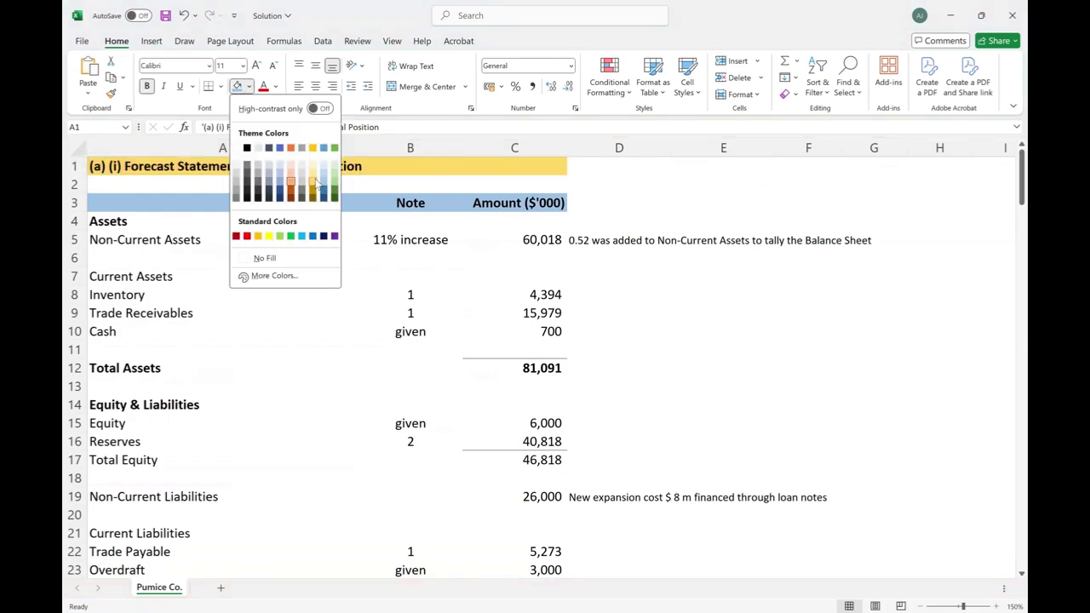
scroll(367, 353, down, 11)
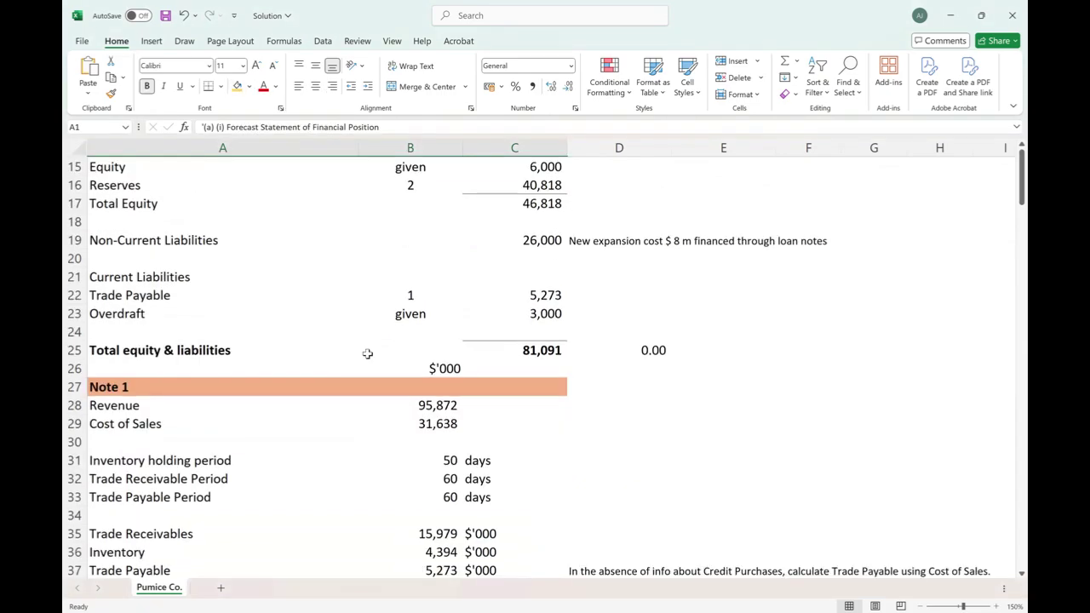
scroll(367, 354, down, 3)
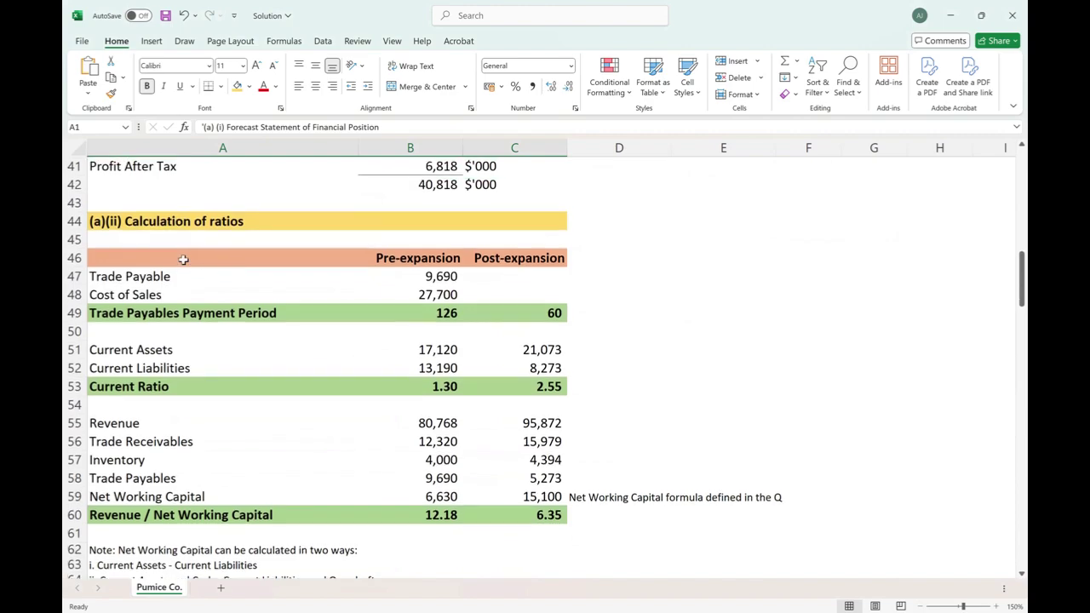
click(392, 258)
key(ctrl+s)
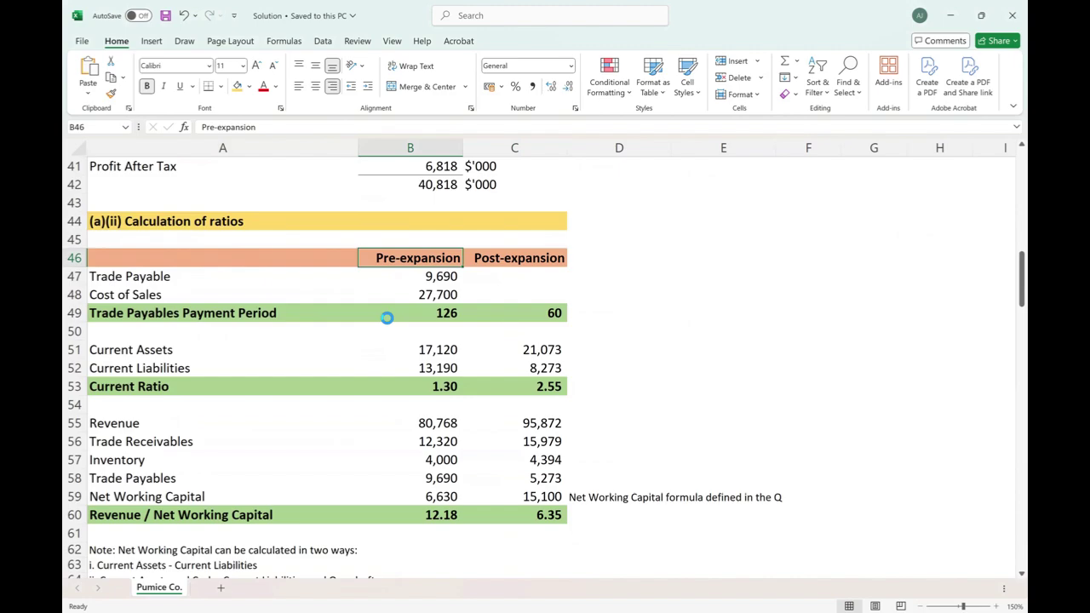
Check the pre-expansion Trade Payable and Cost of Sales inputs in B47:B48 and the payment period formula in B49.
key(Right)
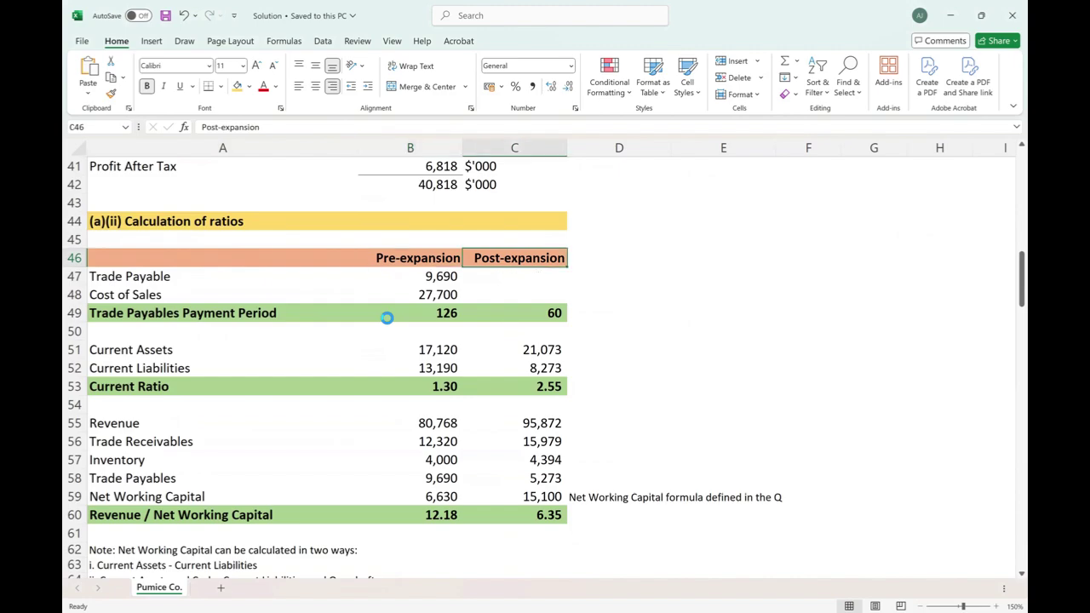
key(Down)
key(Left)
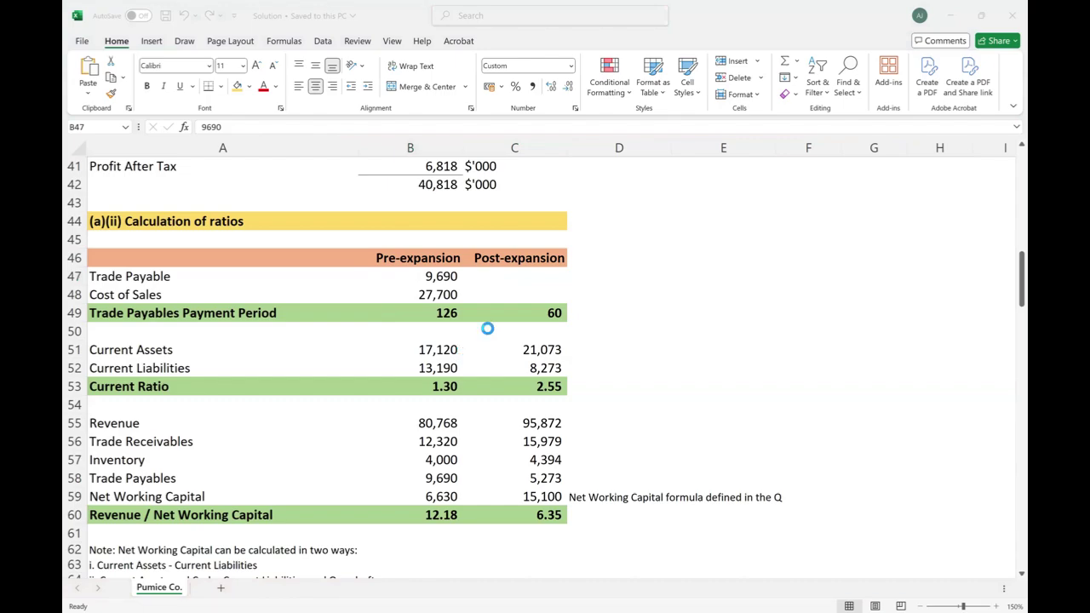
key(Left)
key(Down)
key(Right)
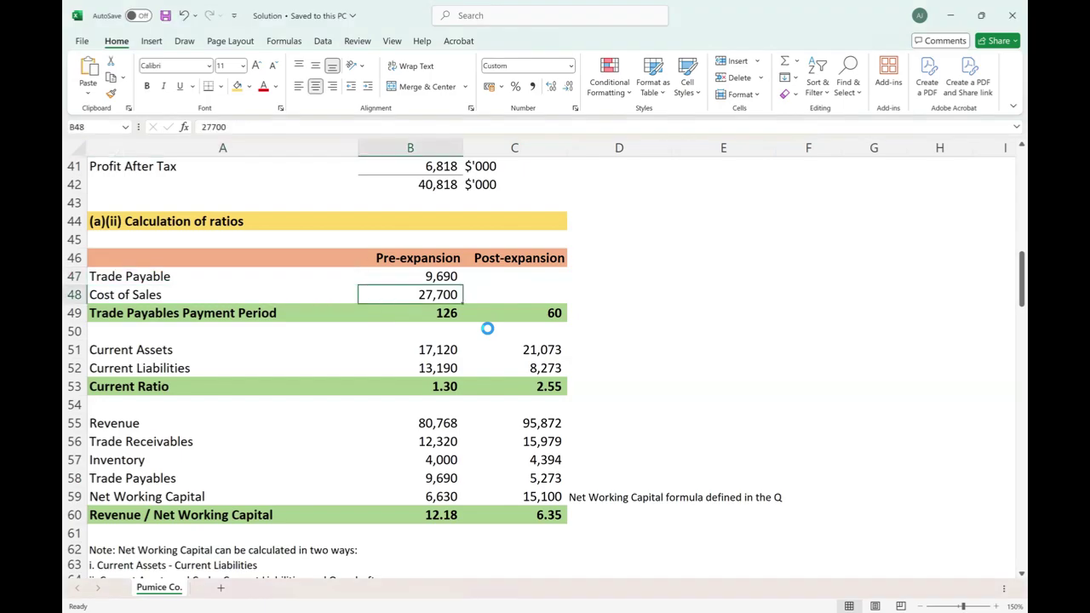
key(alt+Tab)
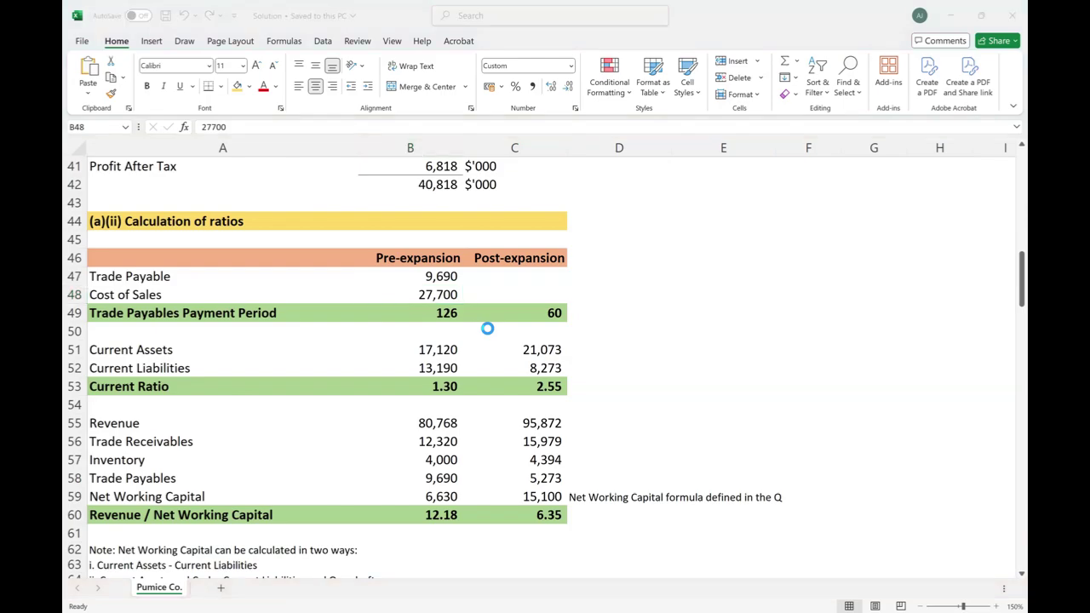
key(alt+Tab)
key(Down)
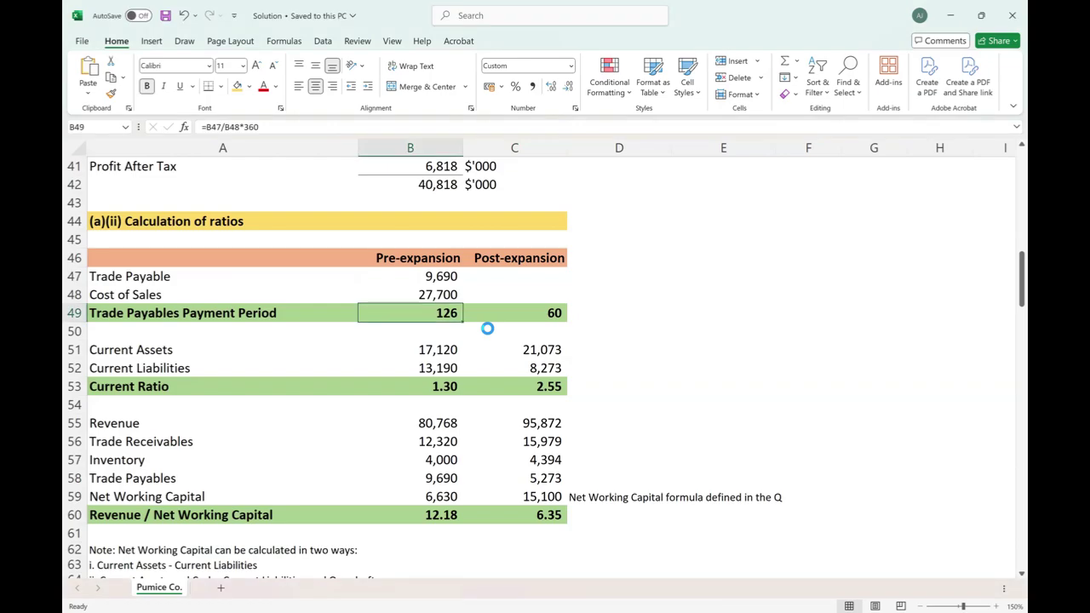
key(F2)
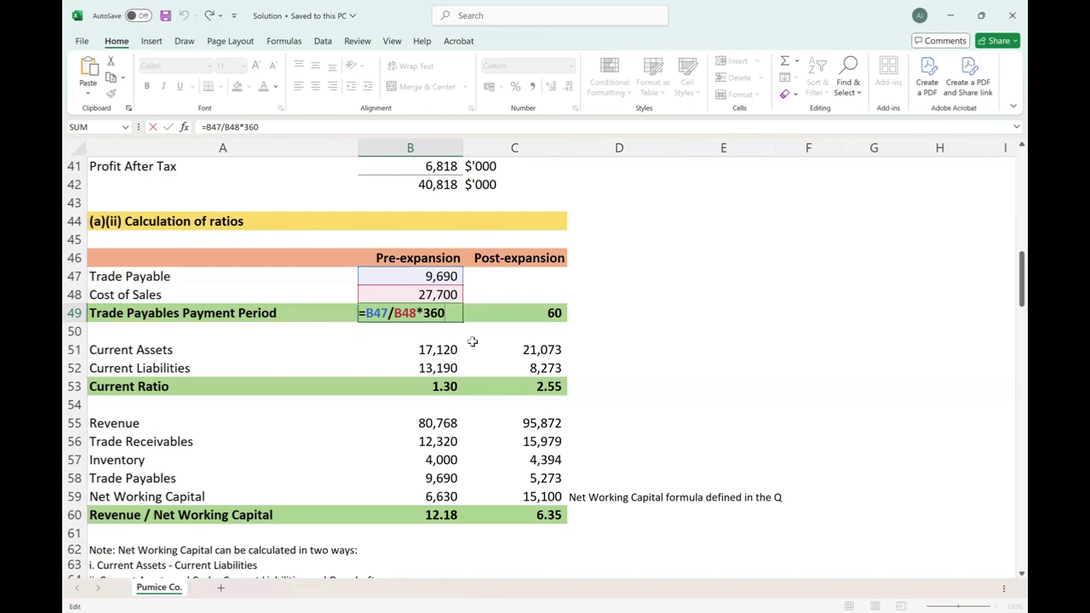
key(ctrl+Return)
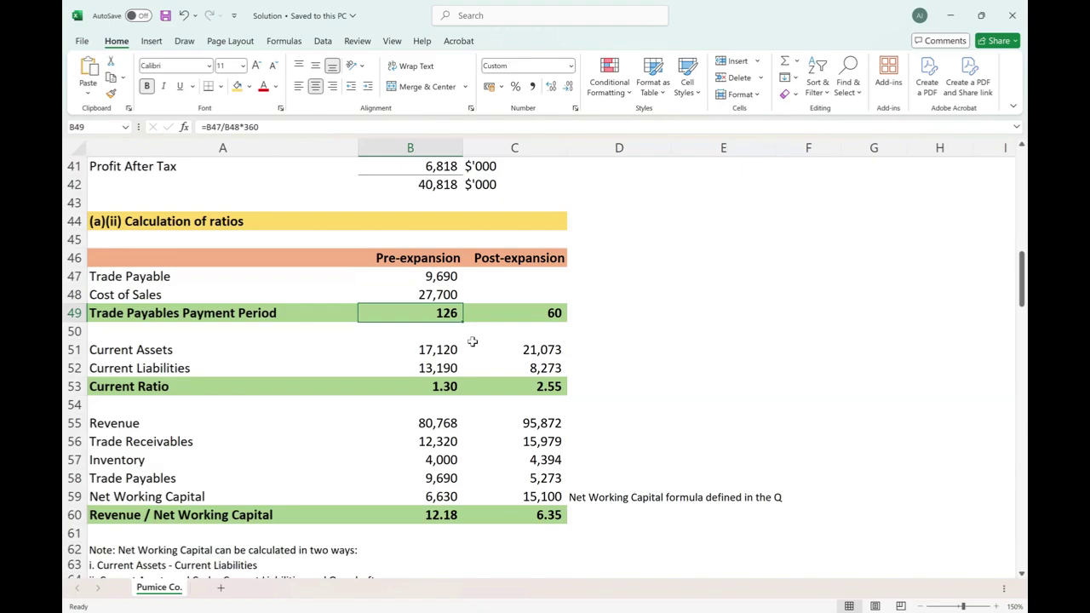
Link the post-expansion Trade Payables Payment Period in C49 to the Trade Payable Period in B33.
scroll(473, 341, up, 2)
scroll(473, 342, down, 2)
click(473, 341)
scroll(472, 341, up, 2)
scroll(473, 341, down, 1)
text(=)
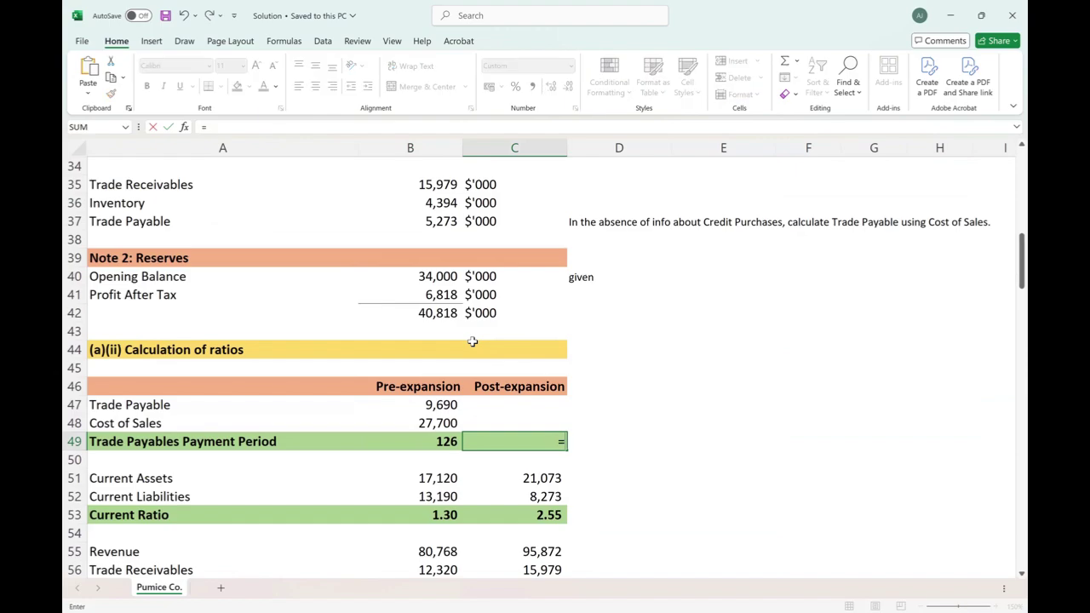
scroll(473, 342, down, 12)
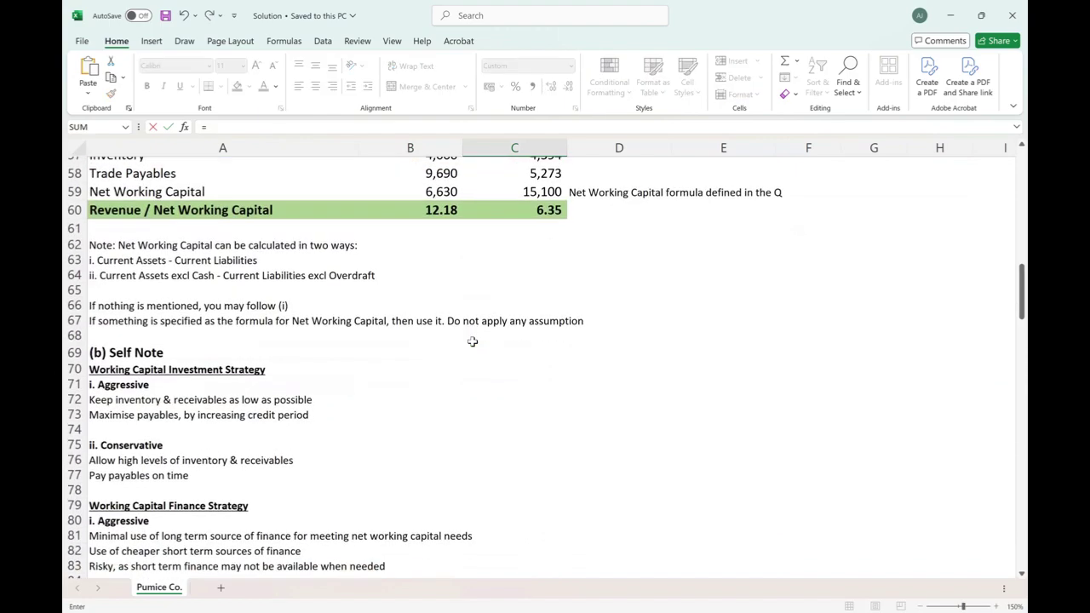
scroll(473, 341, up, 15)
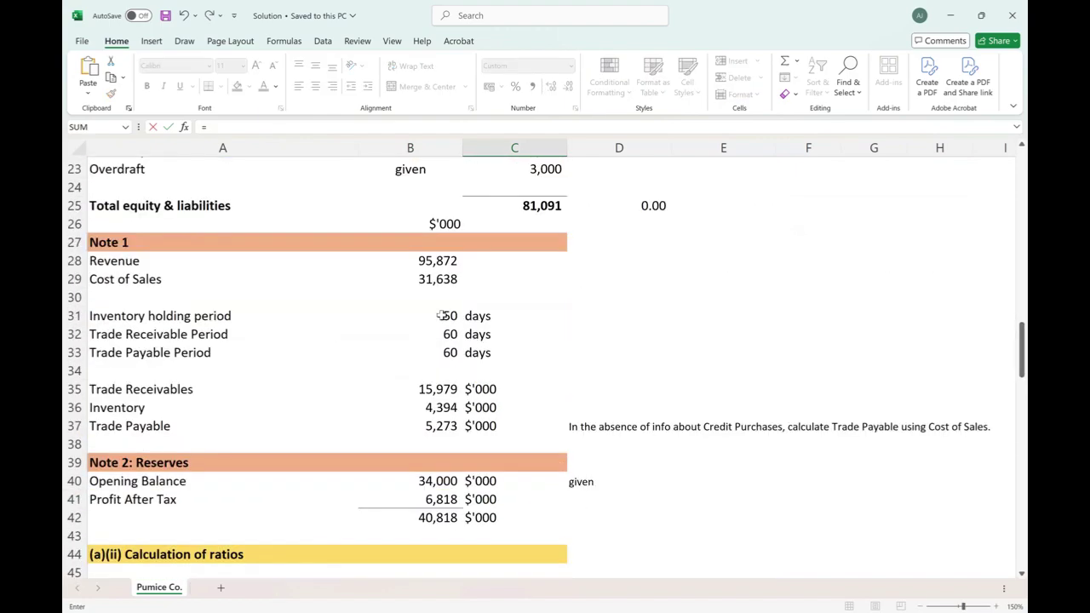
click(418, 349)
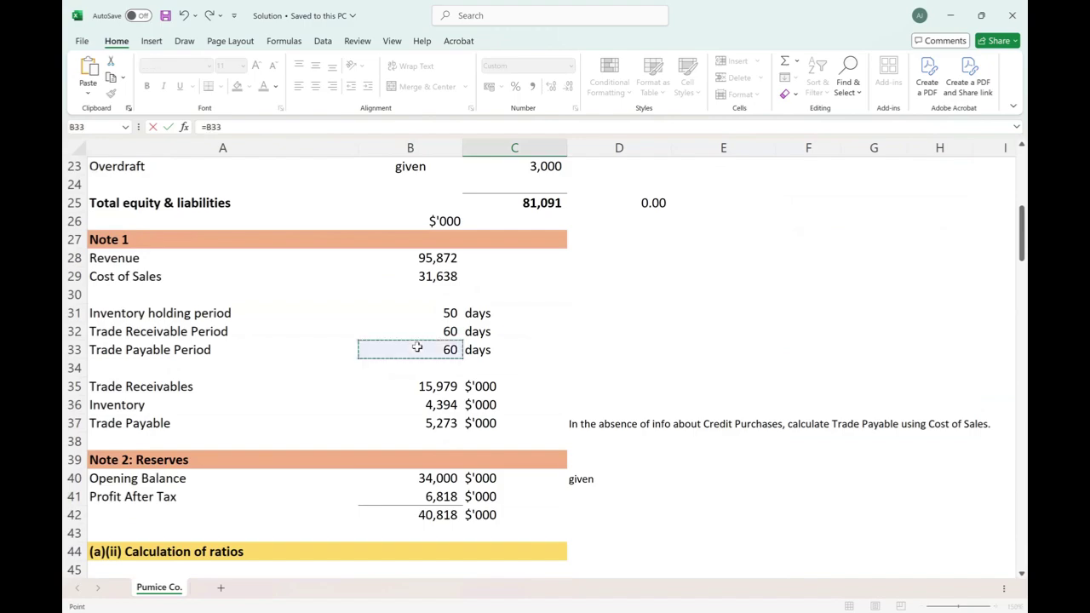
key(Return)
Review the pre-expansion Current Assets and Current Liabilities in B51:B52 and the Current Ratio formula in B53.
key(Down)
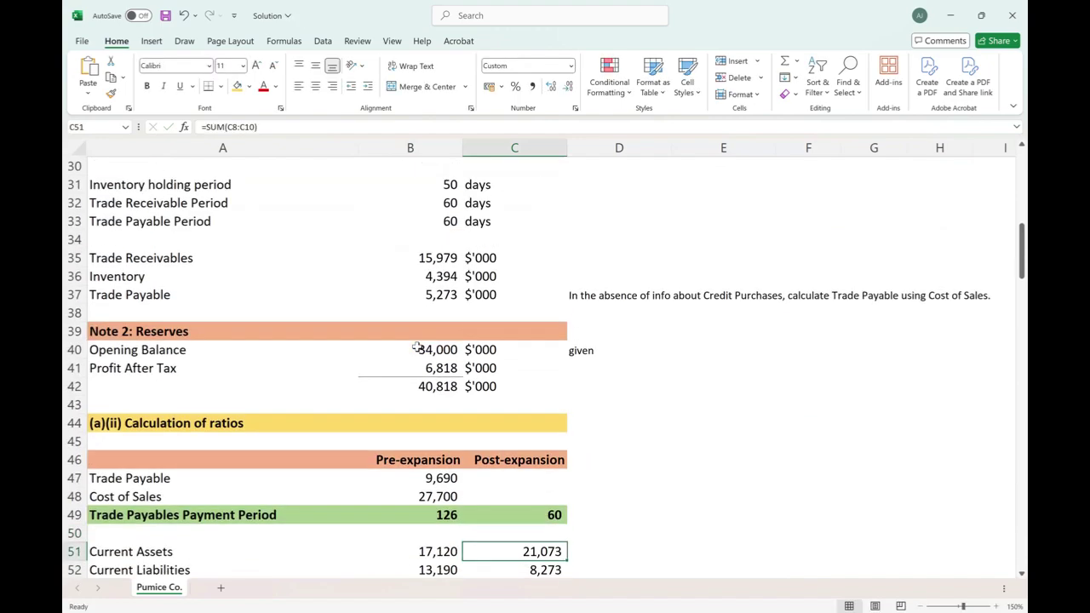
scroll(418, 349, down, 2)
key(Left)
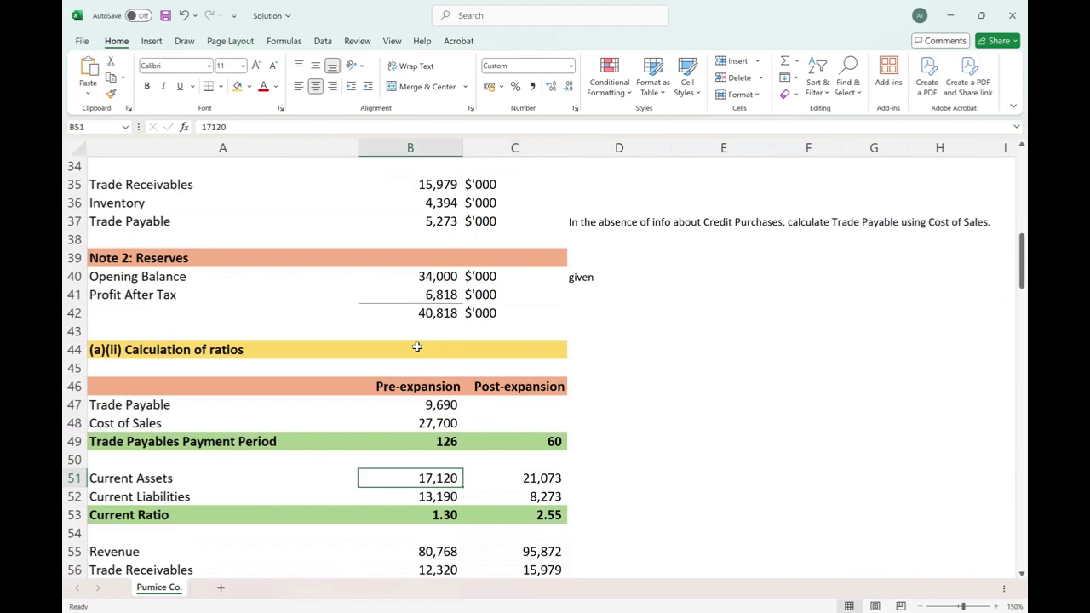
key(Down)
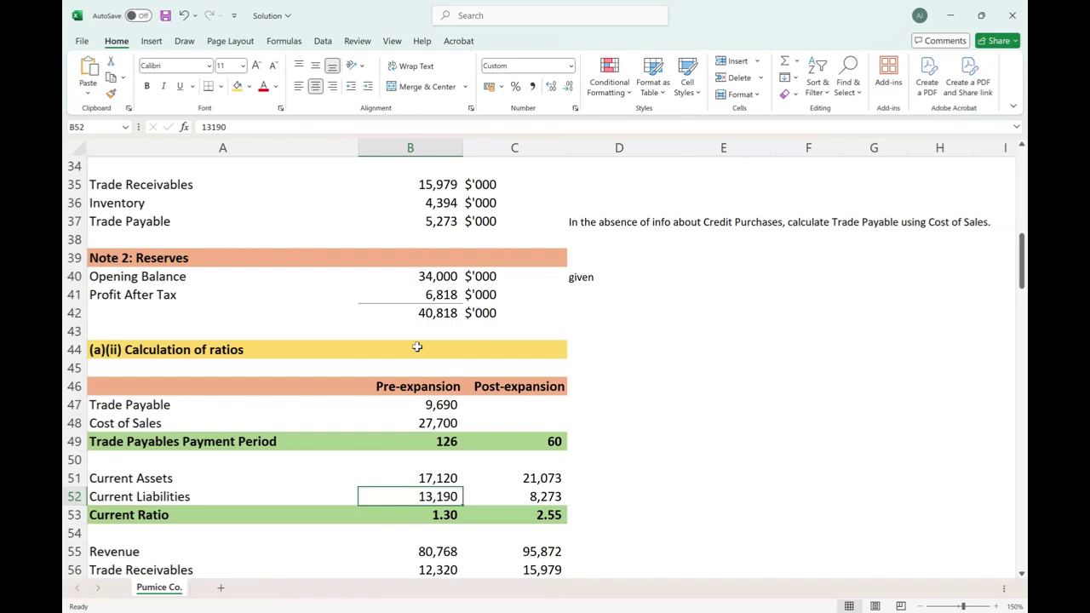
key(Down)
text(=B51/B52)
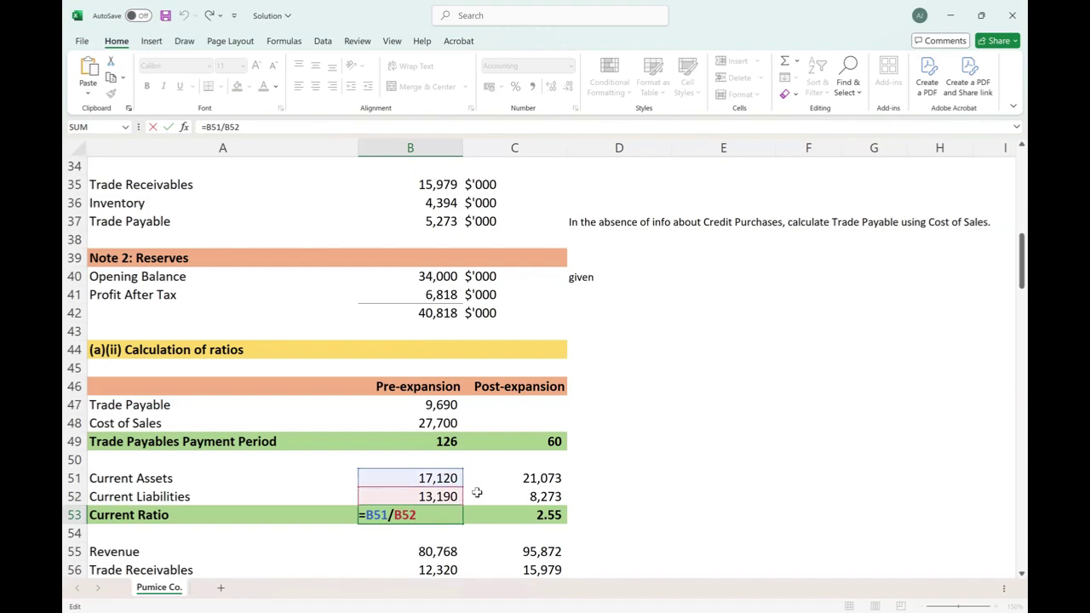
key(ctrl+Return)
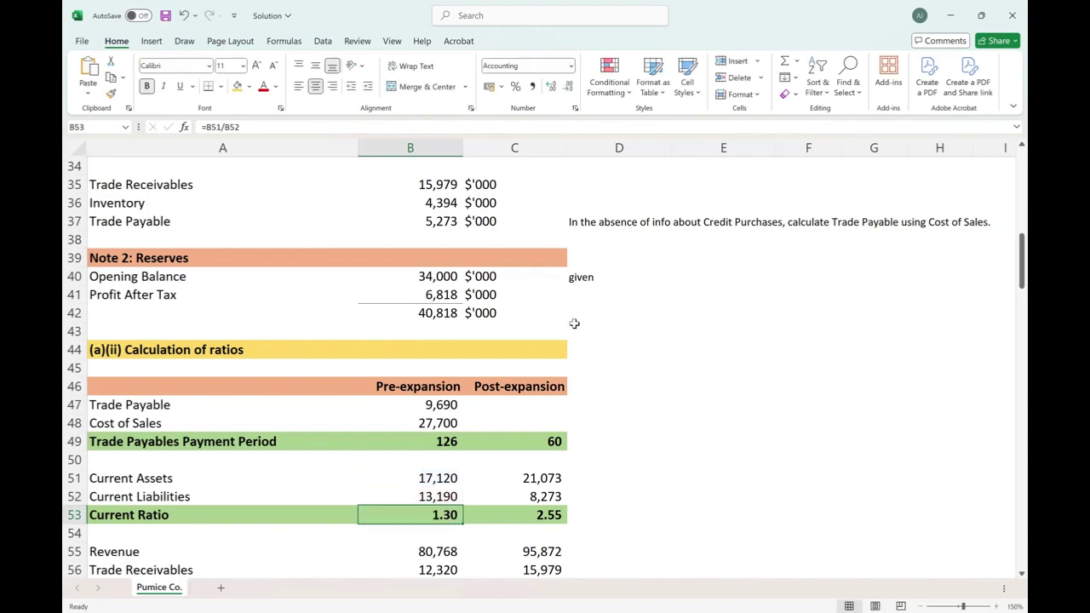
Trace the post-expansion Current Assets in C51 to its source cells and check the Current Liabilities and Current Ratio formulas in C52:C53.
key(Up)
key(Up)
key(Right)
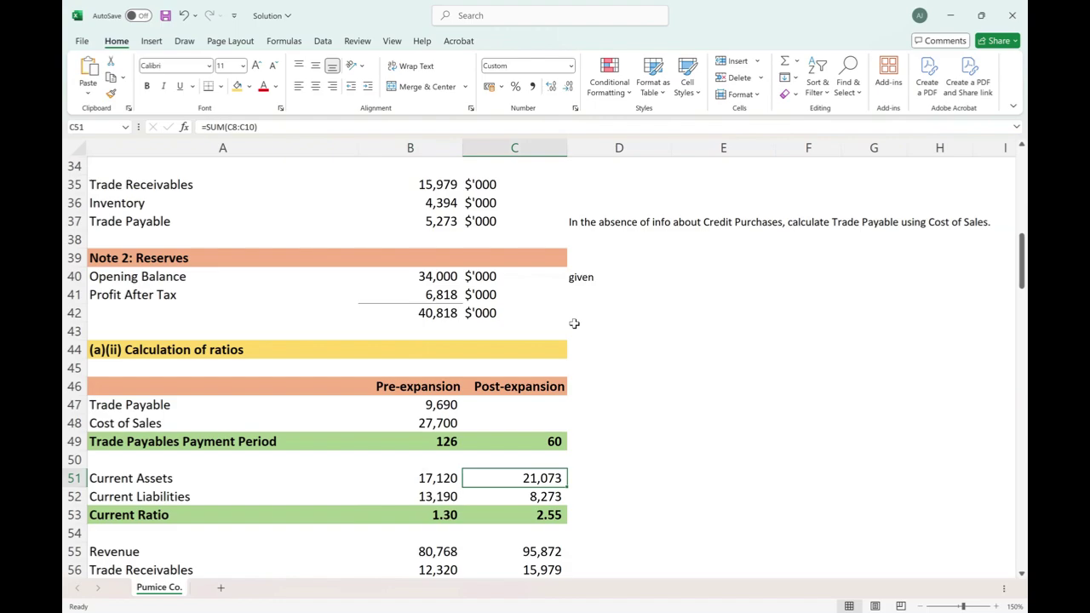
key(ctrl+bracketleft)
scroll(574, 324, up, 1)
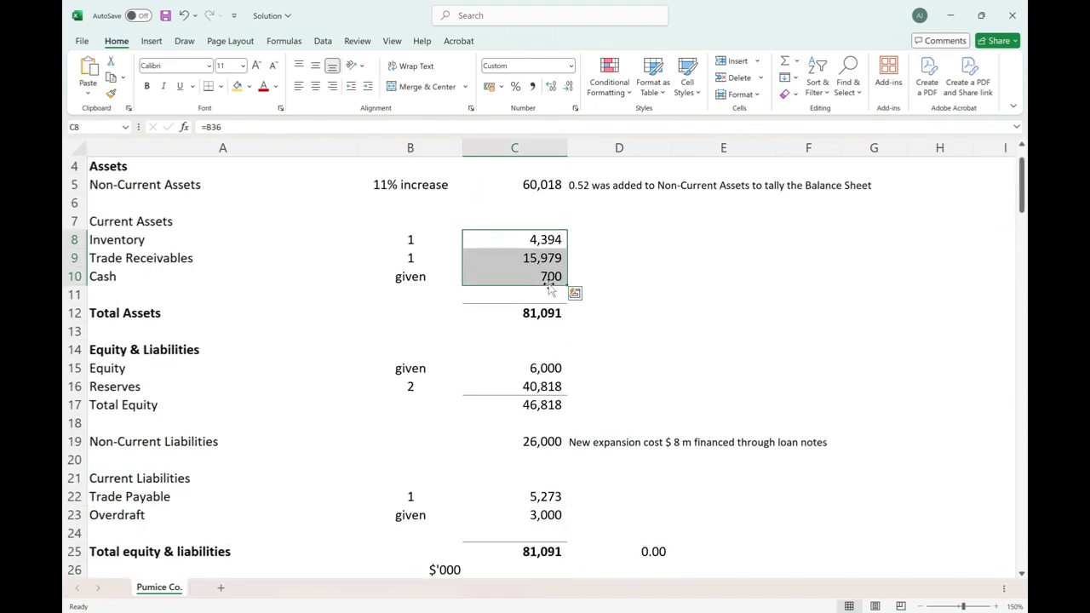
key(F5)
key(Return)
scroll(652, 384, down, 2)
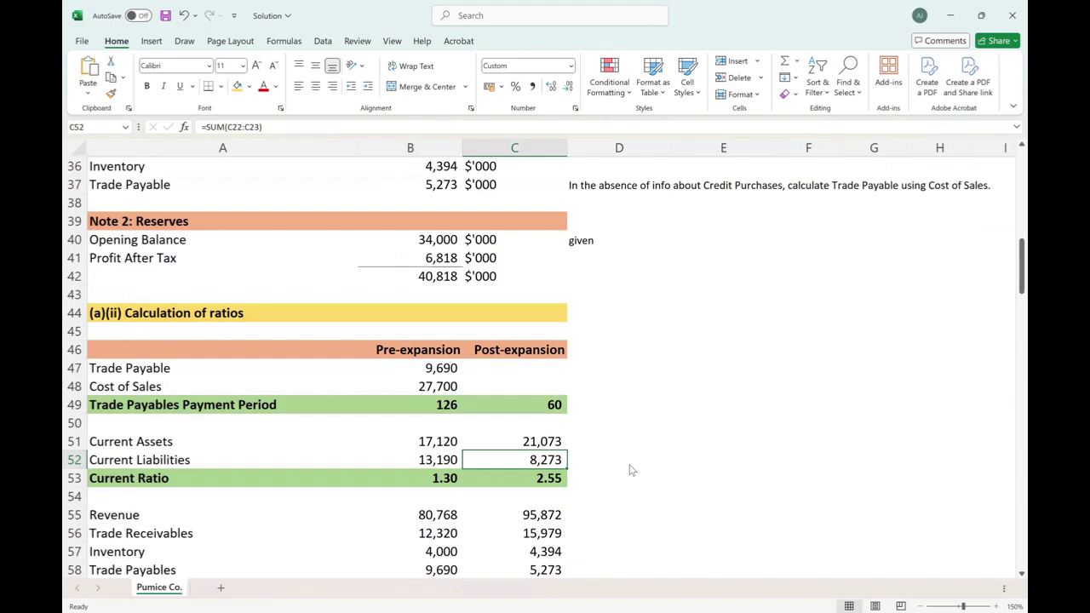
key(Down)
key(F2)
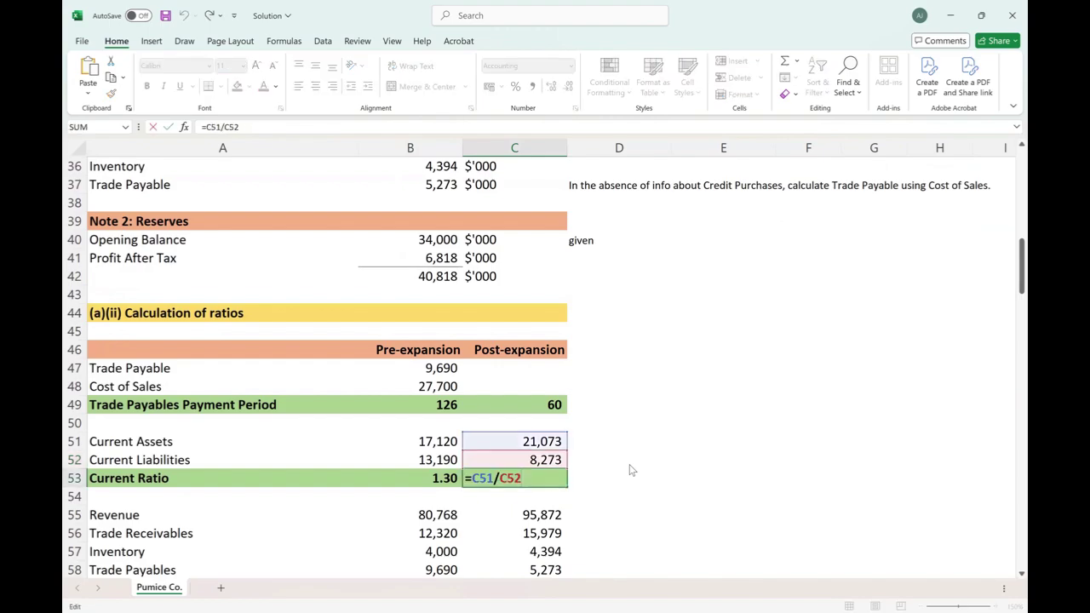
key(Escape)
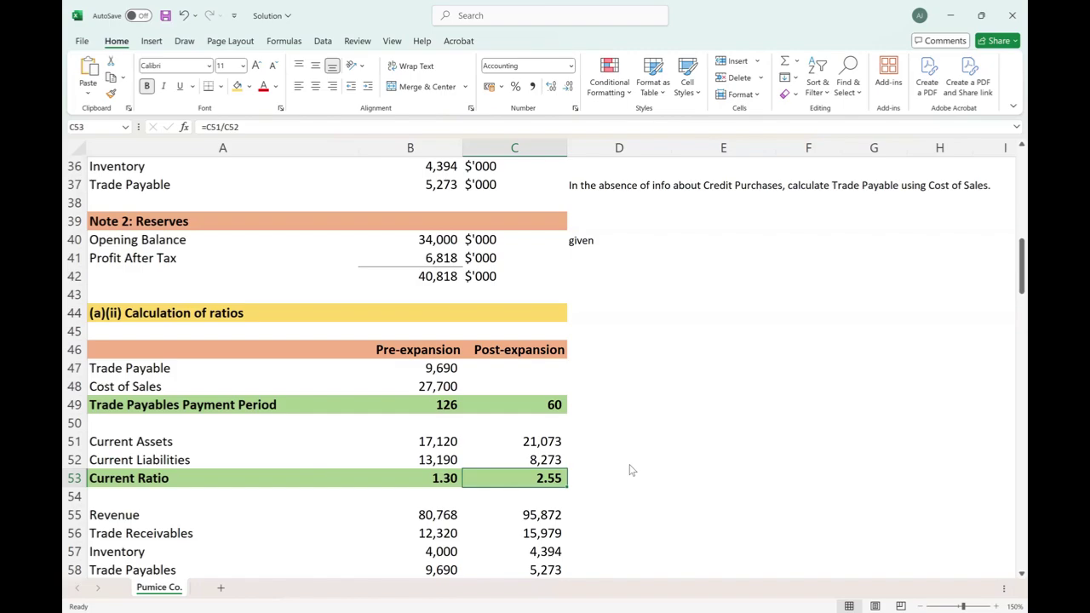
Go through the labels from Revenue to Net Working Capital in A55:A59 and highlight the Revenue / Net Working Capital row A60:C60.
scroll(630, 471, down, 2)
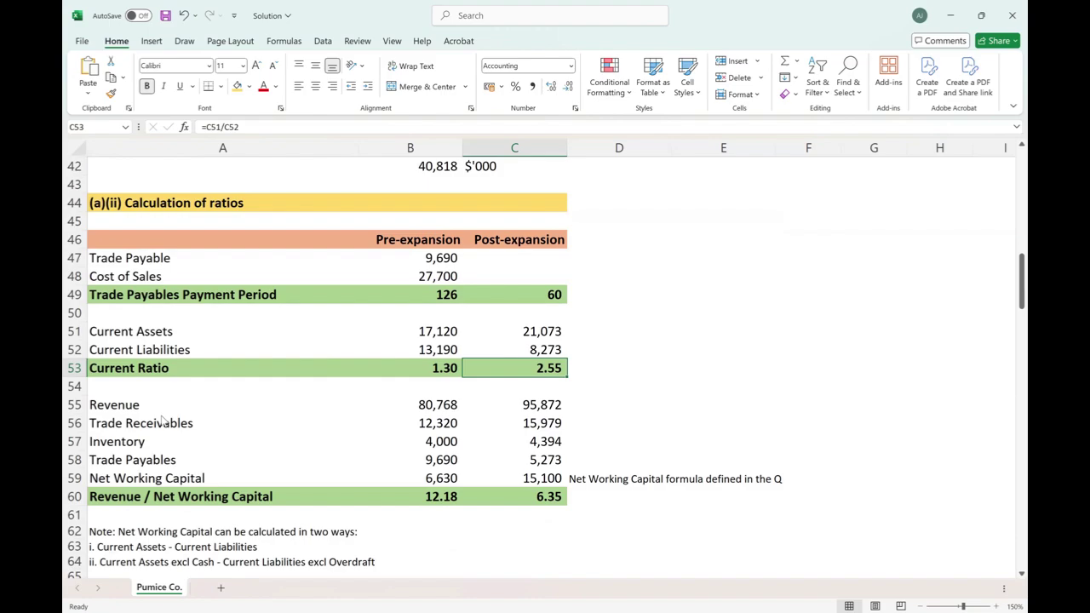
scroll(166, 418, down, 1)
click(118, 356)
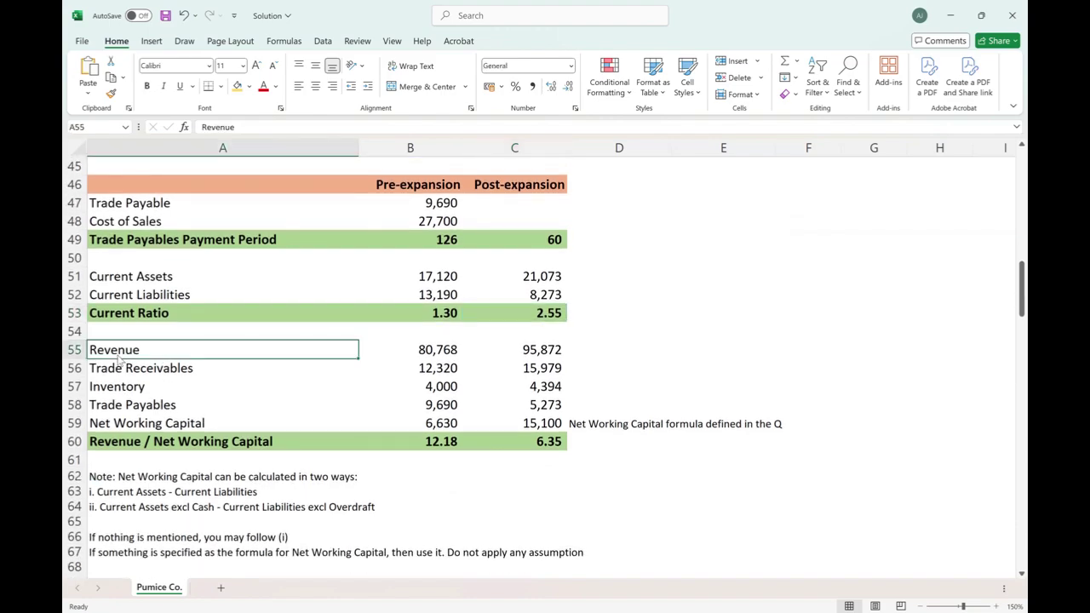
key(Down)
key(Down)
key(Down)
key(Down)
key(Down)
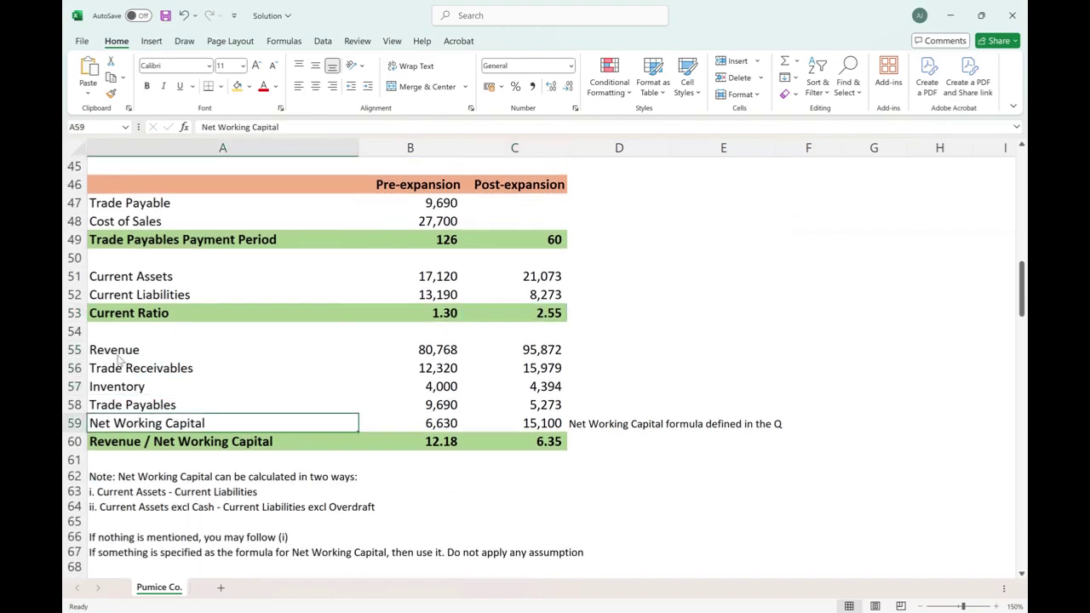
key(shift+Right)
key(shift+Right)
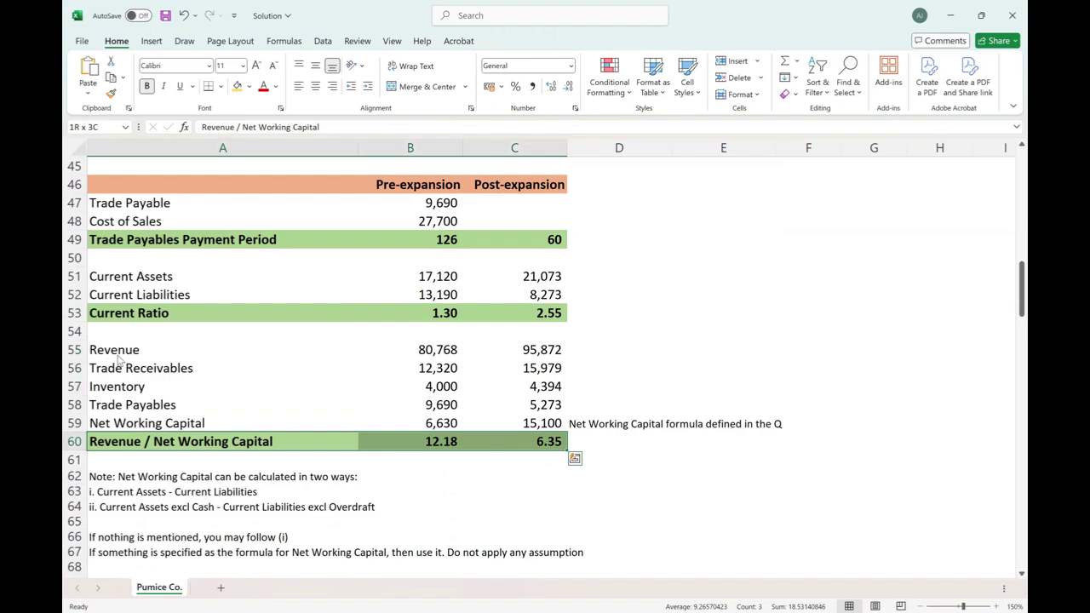
Compare the pre-expansion revenue in B55 with the linked post-expansion revenue in C55.
key(Up)
key(Up)
key(Up)
key(Up)
key(Up)
key(Right)
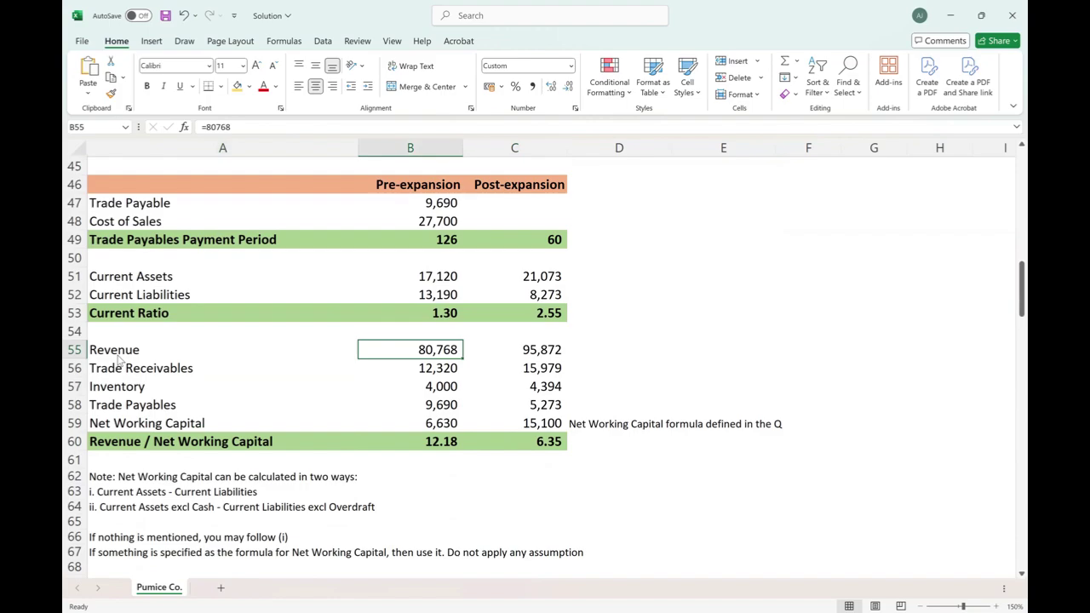
key(shift+Right)
key(shift+Left)
key(Right)
key(Left)
key(Right)
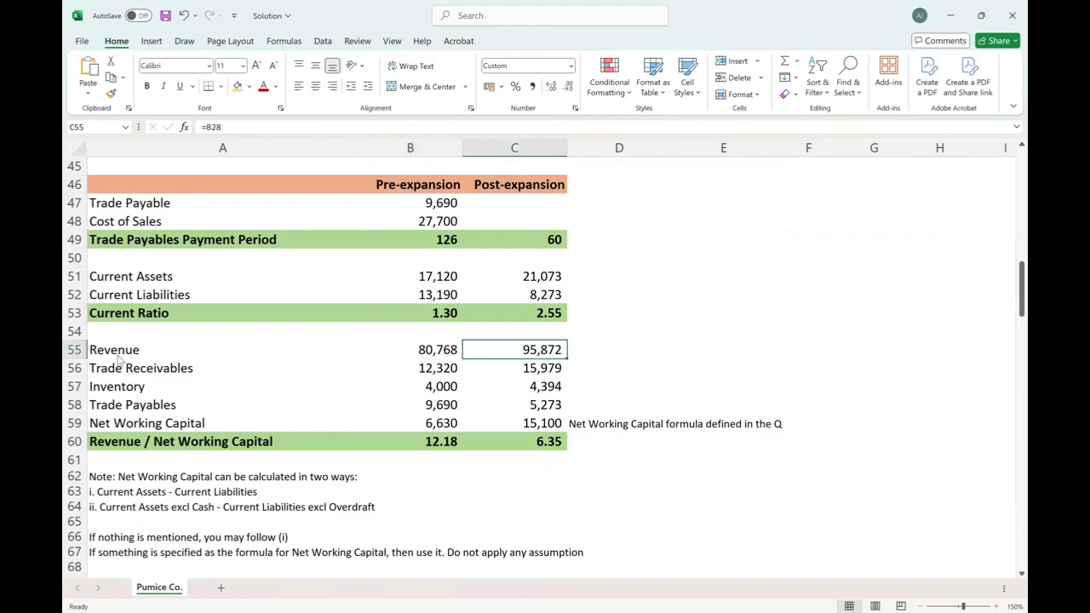
Check the pre-expansion Trade Receivables, Inventory and Trade Payables and the Net Working Capital formula in B56:B59.
key(Down)
key(Left)
key(Down)
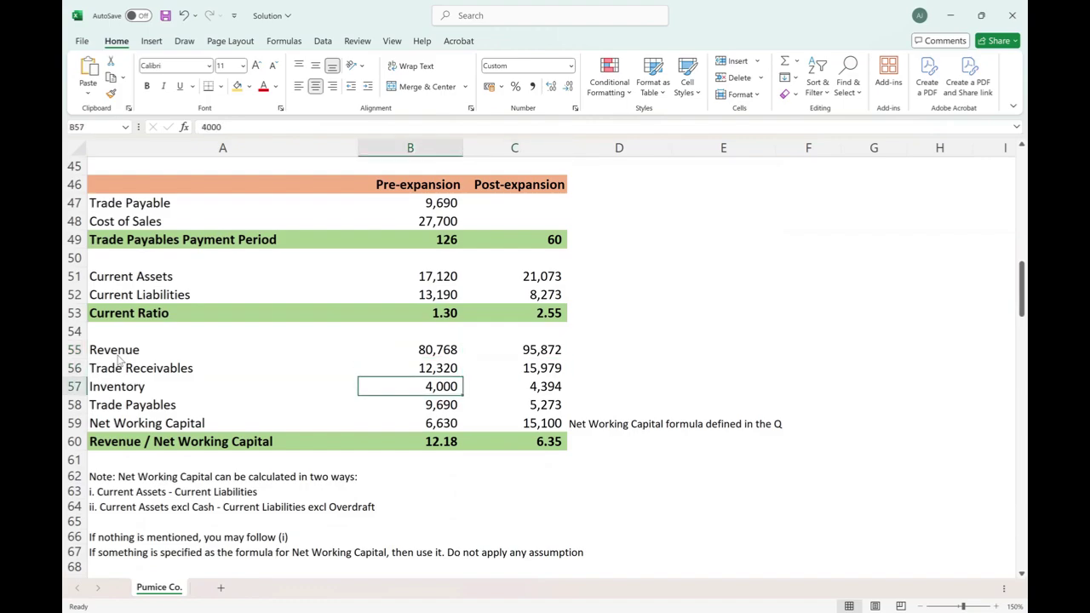
key(Down)
key(Down)
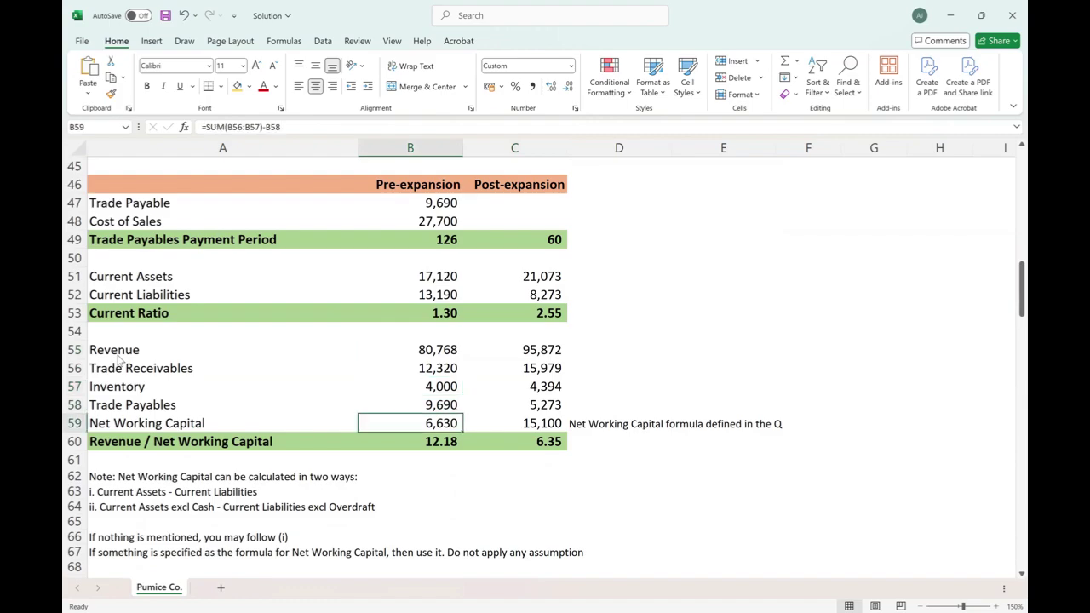
Highlight the post-expansion Trade Receivables, Inventory and Trade Payables in C56:C58 for review.
key(Up)
key(Right)
key(Up)
key(Up)
key(shift+Down)
key(shift+Down)
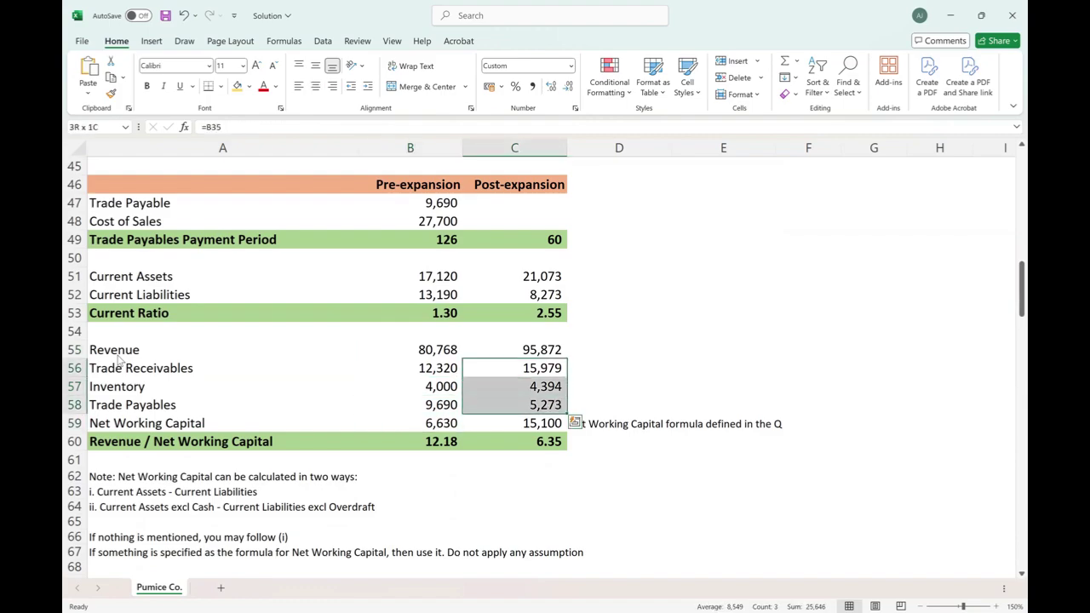
Inspect the pre-expansion Net Working Capital formula in B59.
key(Down)
key(Down)
key(Left)
key(Down)
key(F2)
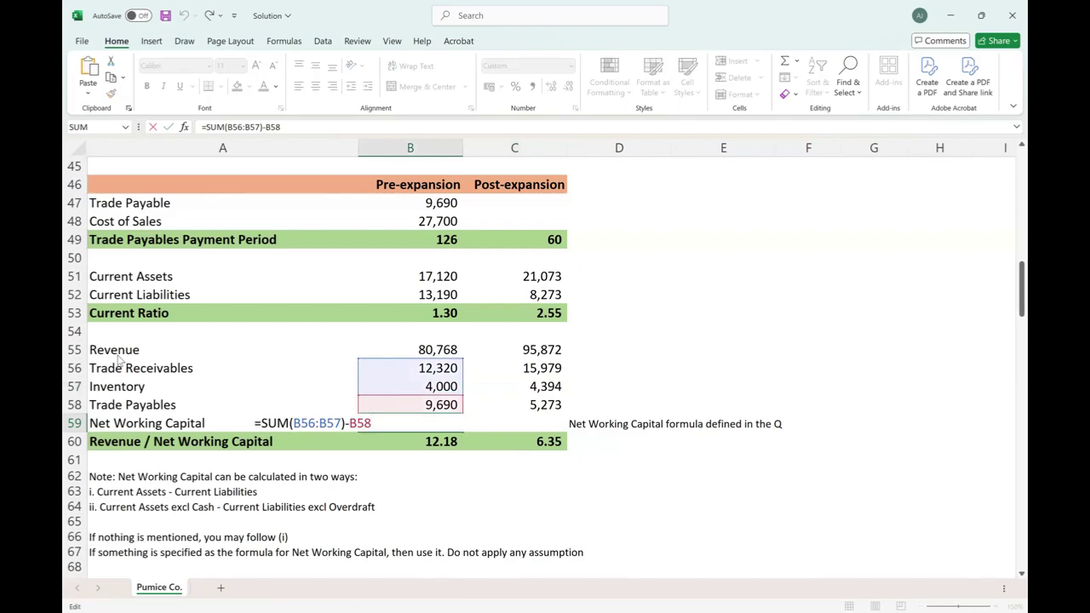
key(Escape)
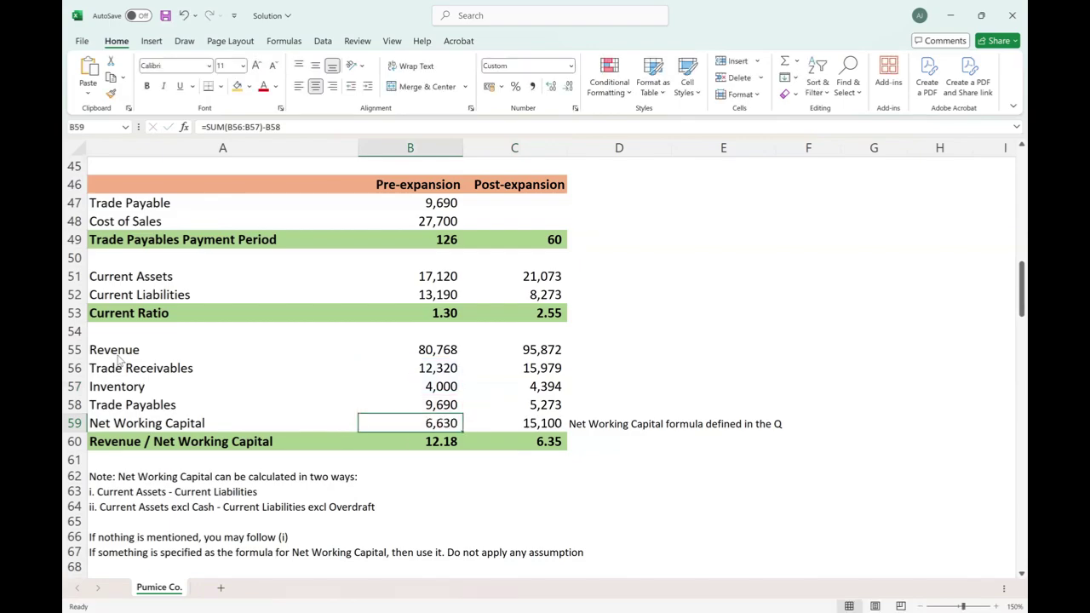
Check the post-expansion Net Working Capital formula in C59 against the note beside it in D59.
key(Right)
key(Right)
key(Left)
key(Right)
key(Left)
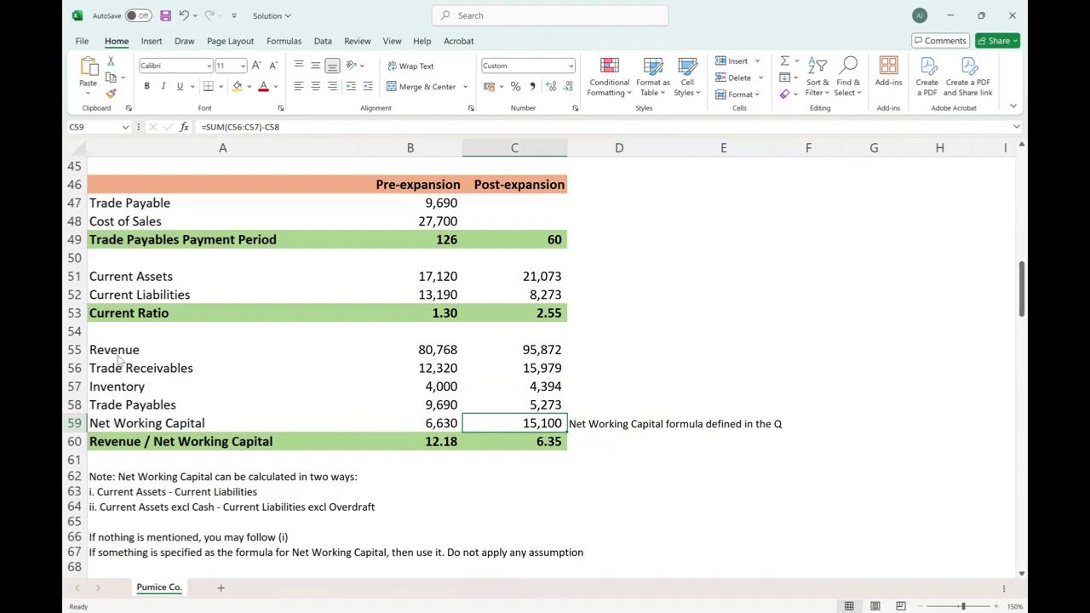
Compare the pre- and post-expansion Revenue / Net Working Capital ratios in B60 and C60.
key(Left)
key(Down)
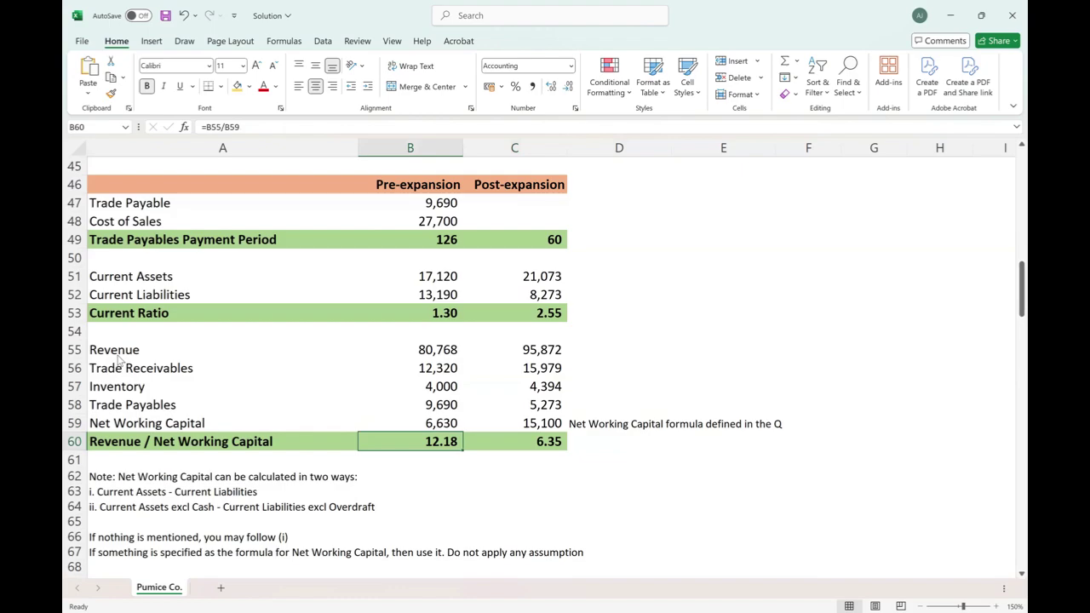
key(Right)
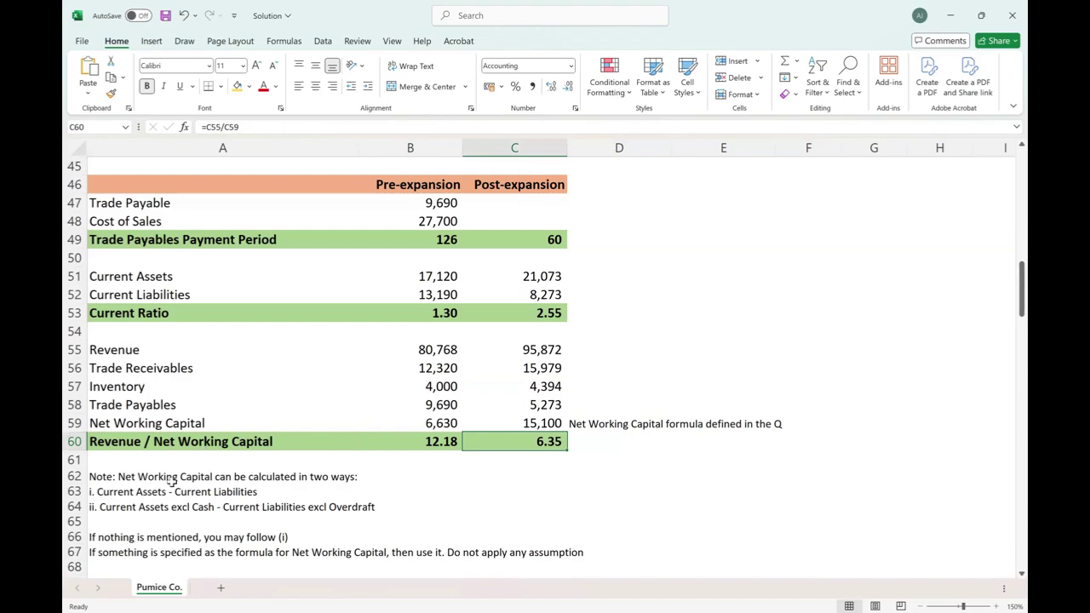
Delete rows 61 to 67 containing the note on the two ways of calculating Net Working Capital.
scroll(170, 482, down, 3)
drag(97, 315, 120, 419)
key(shift+space)
key(ctrl+minus)
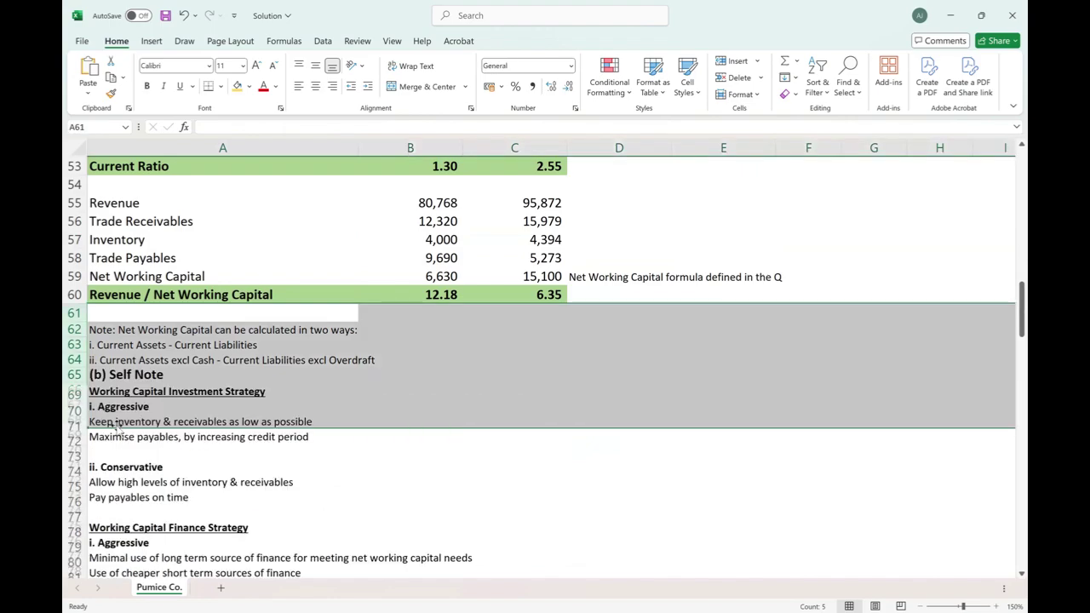
key(ctrl+z)
key(shift+Up)
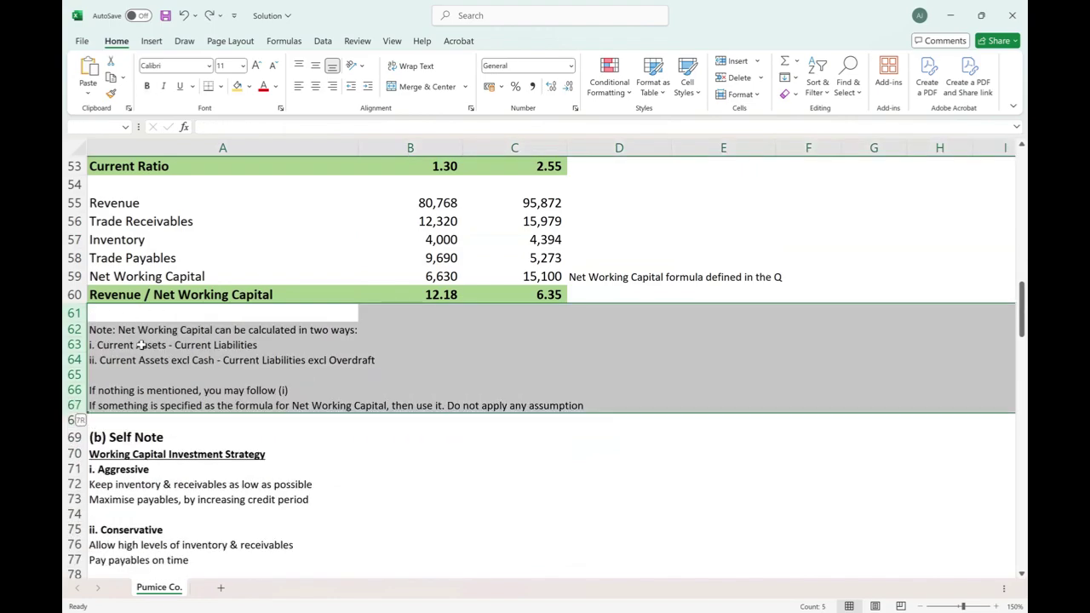
key(ctrl+minus)
Select the whole Calculation of ratios section, A44:C60, and save the workbook.
scroll(142, 344, up, 2)
scroll(142, 344, up, 1)
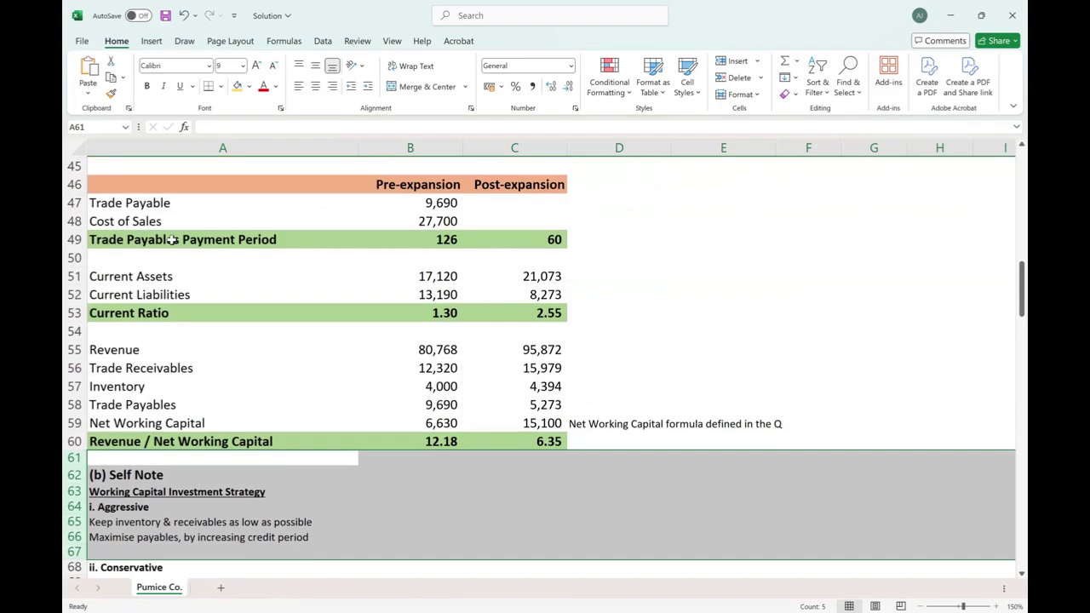
click(171, 241)
scroll(120, 190, up, 1)
drag(107, 167, 566, 468)
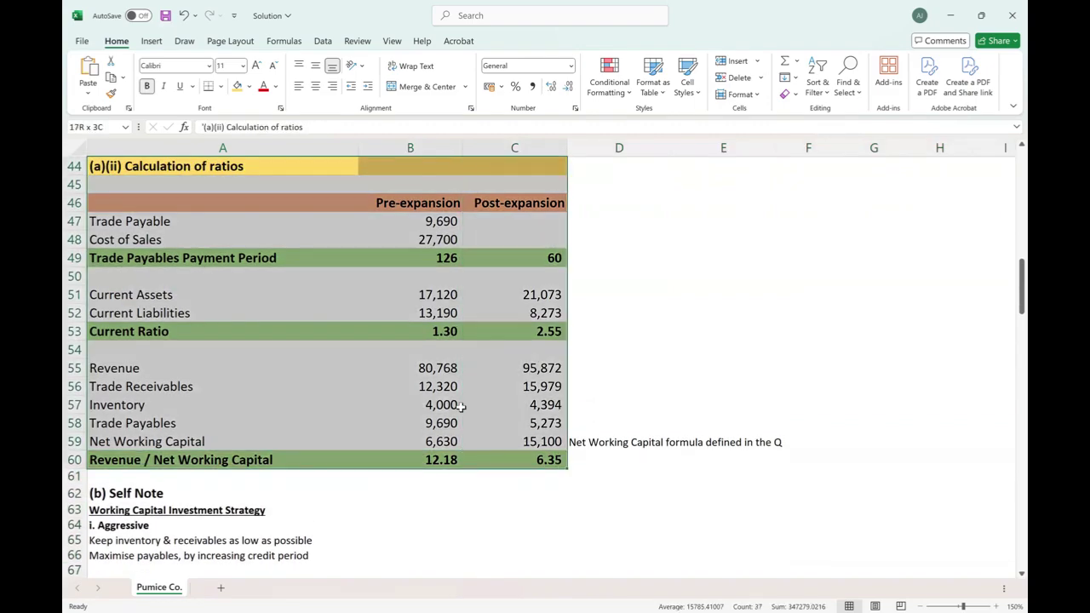
key(ctrl+s)
scroll(451, 375, up, 2)
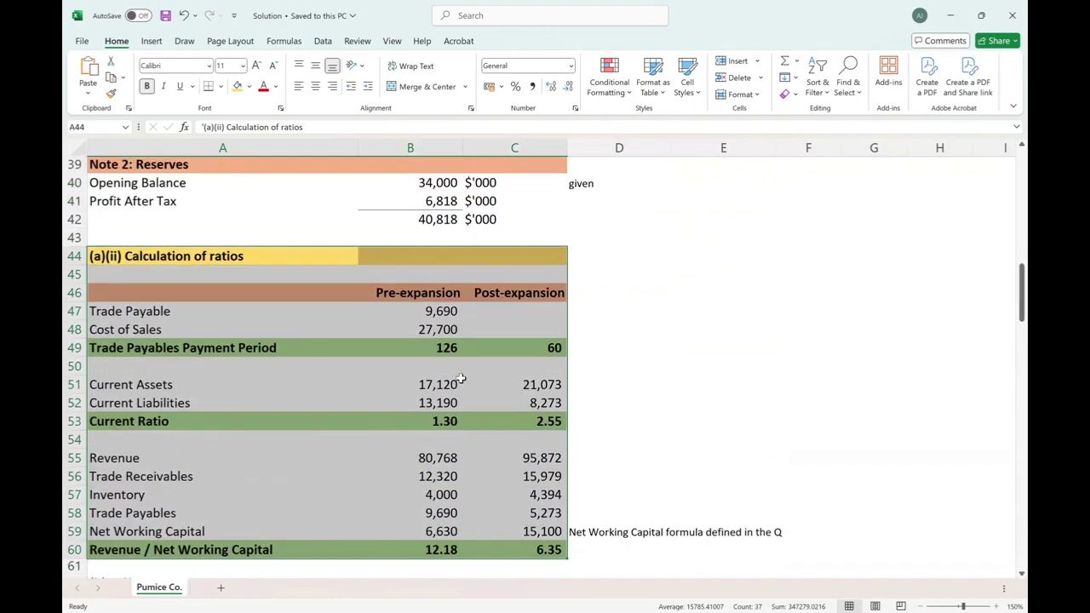
scroll(460, 378, up, 1)
scroll(461, 378, up, 1)
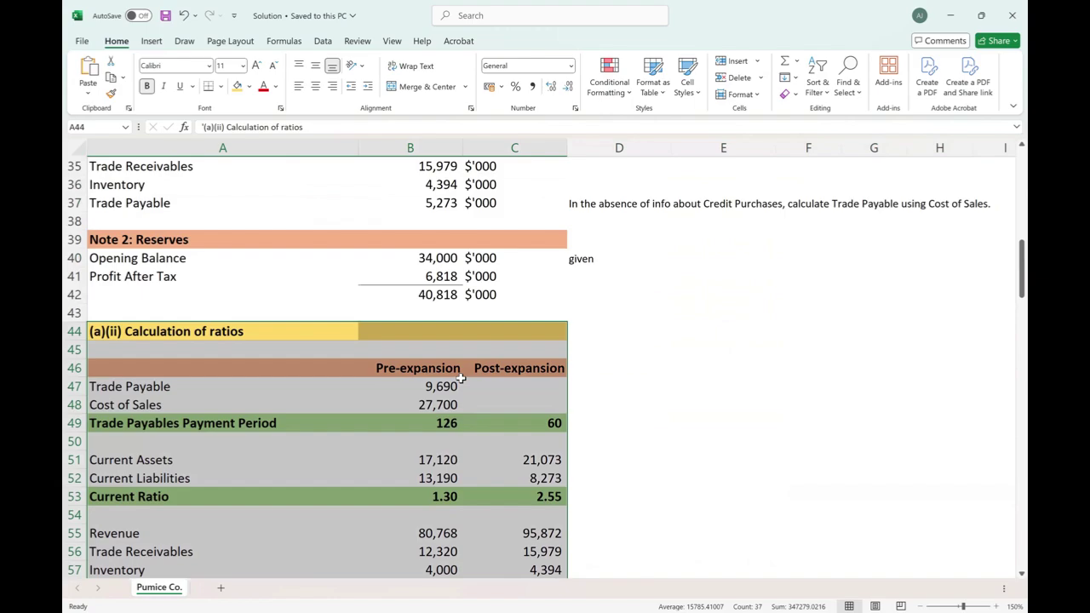
scroll(461, 379, down, 6)
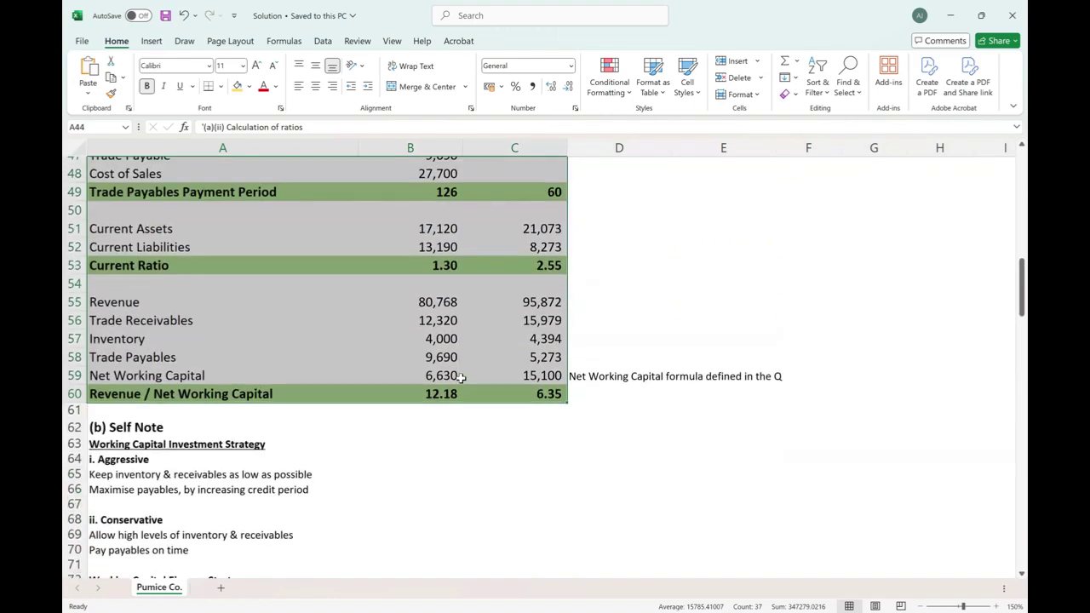
scroll(460, 379, down, 1)
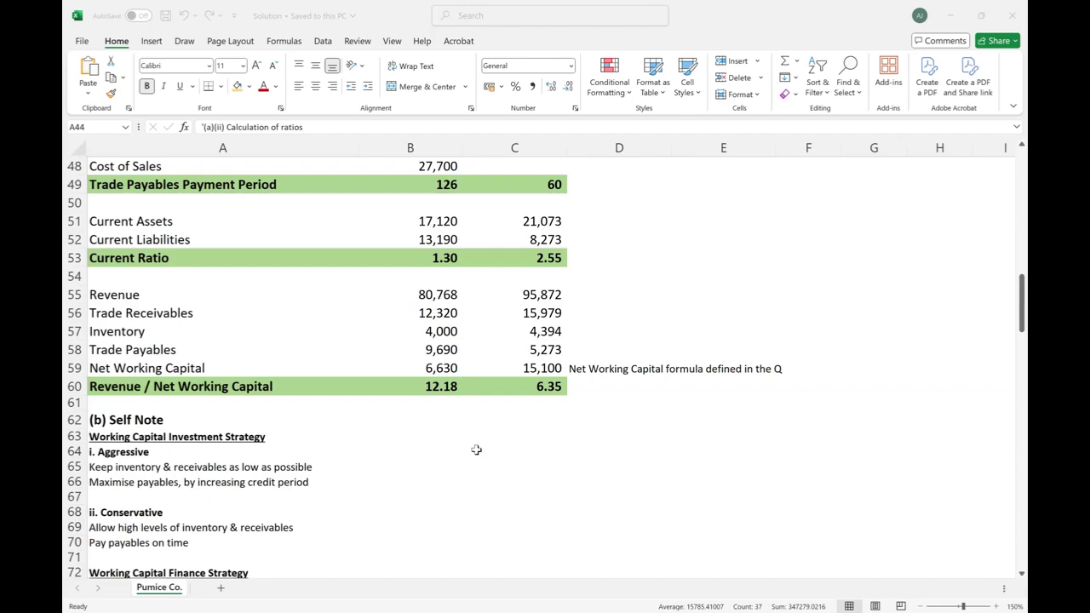
Insert a row below the "(b) Self Note" heading in A62 and fill the heading down into it.
scroll(295, 315, down, 3)
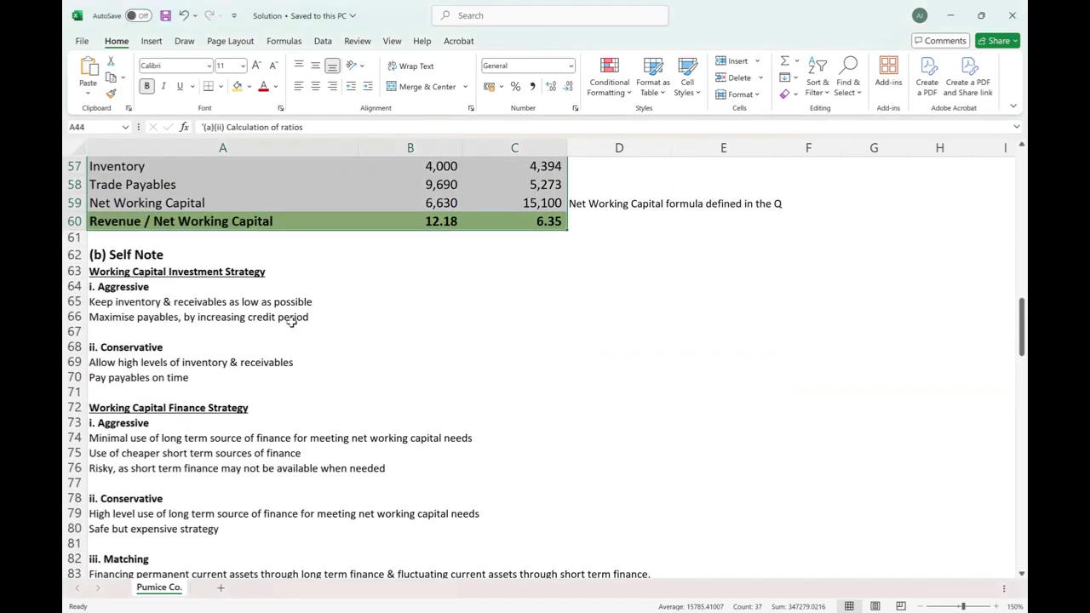
scroll(115, 213, down, 1)
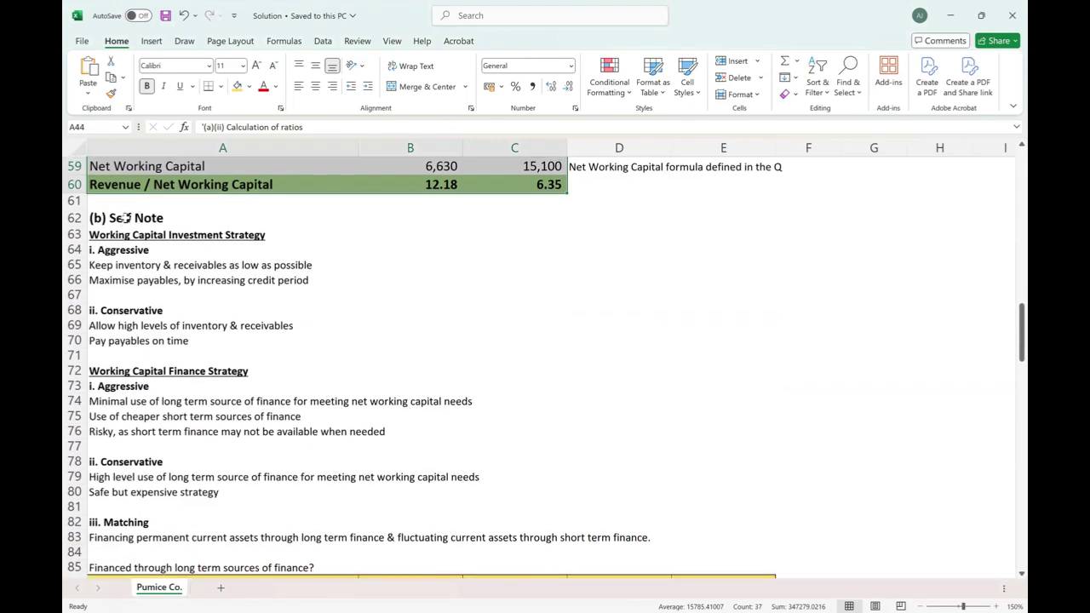
click(102, 217)
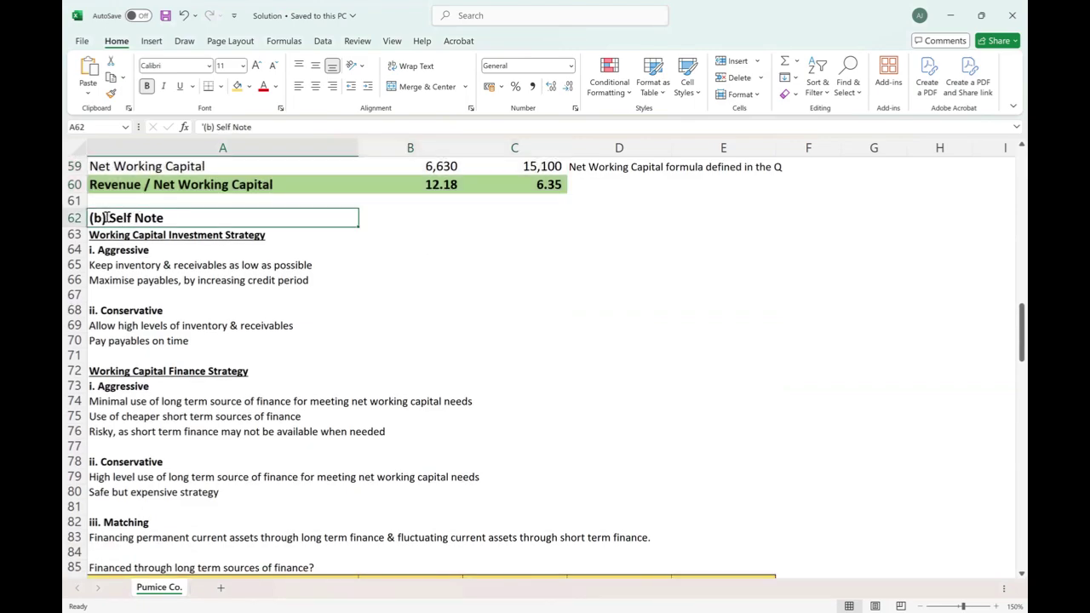
double_click(103, 217)
key(Escape)
key(Down)
key(shift+space)
key(ctrl+shift+equal)
key(ctrl+d)
key(Up)
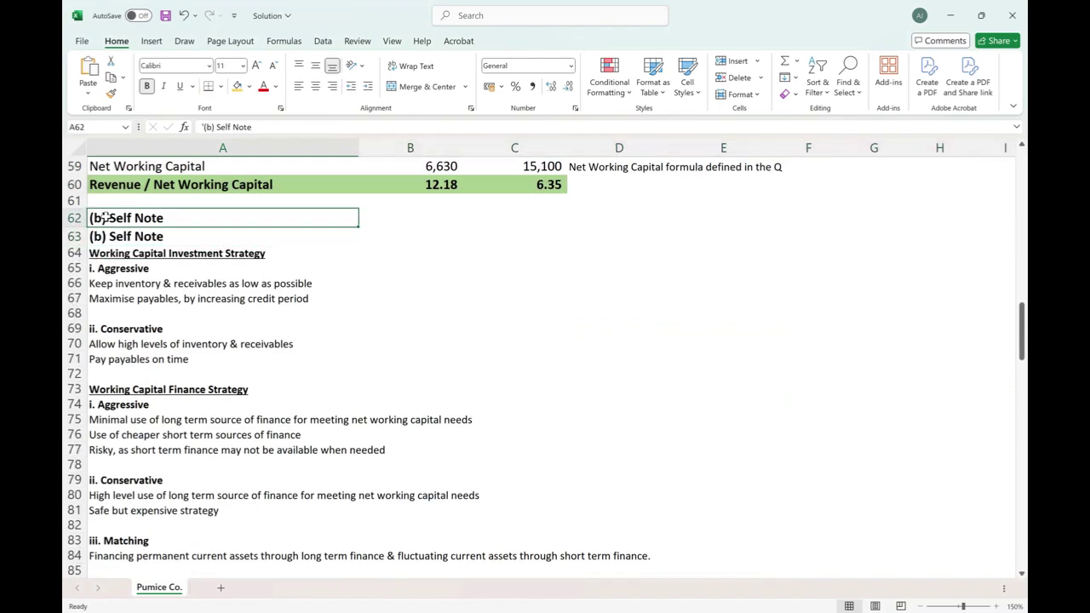
Shorten the heading in A62 to "(b)".
key(F2)
key(ctrl+shift+Left)
key(ctrl+shift+Left)
key(BackSpace)
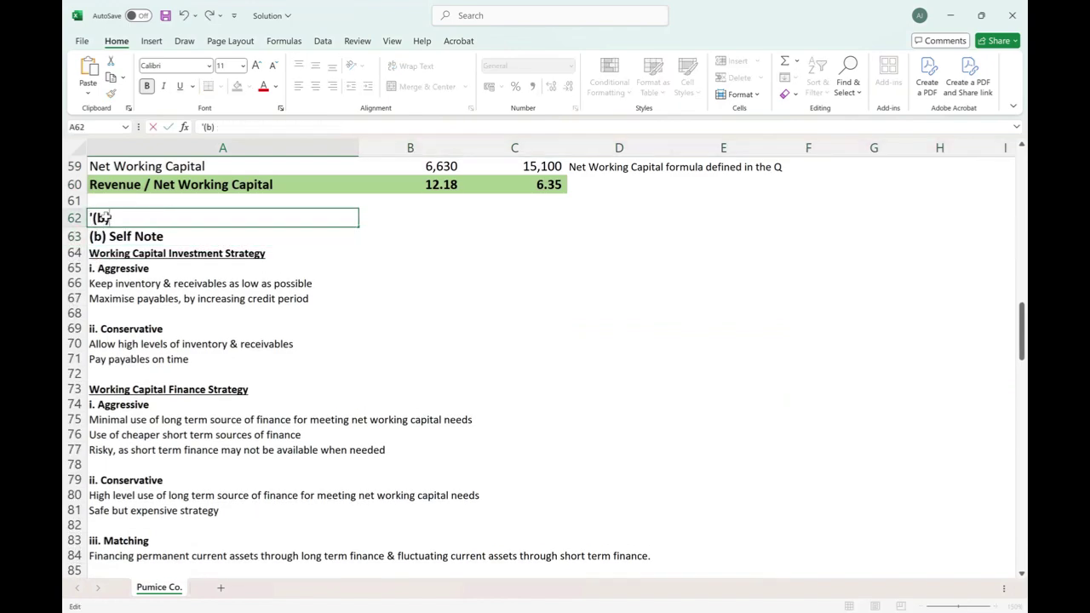
key(ctrl+Return)
Apply the gold fill colour to the heading row A62:D62.
key(shift+Right)
key(shift+Right)
key(shift+Right)
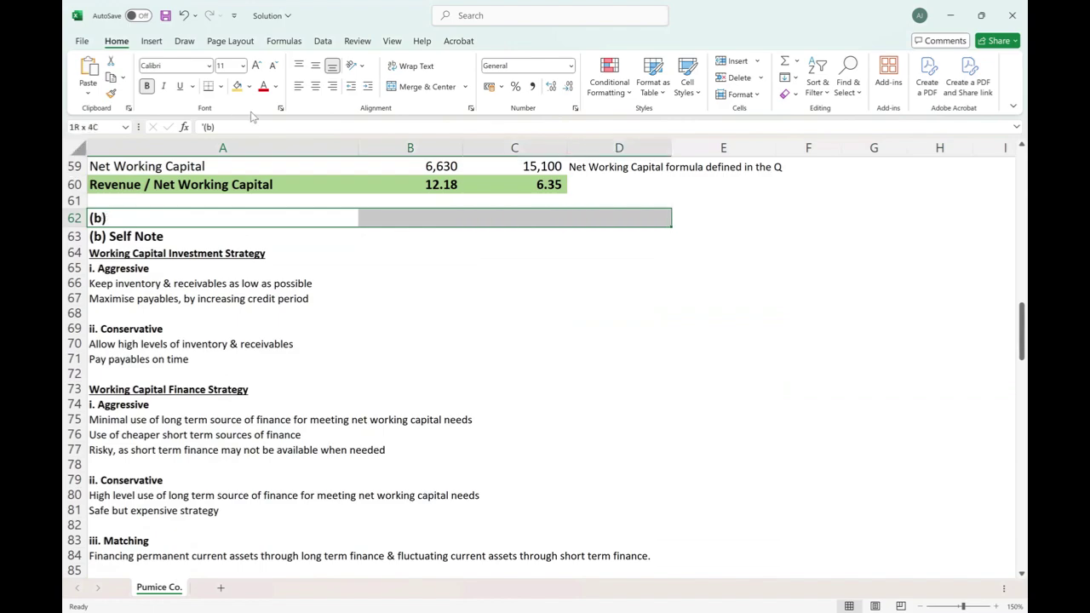
click(238, 86)
Remove the "(b)" prefix from A63 so that it reads "Self Note".
key(Down)
key(Down)
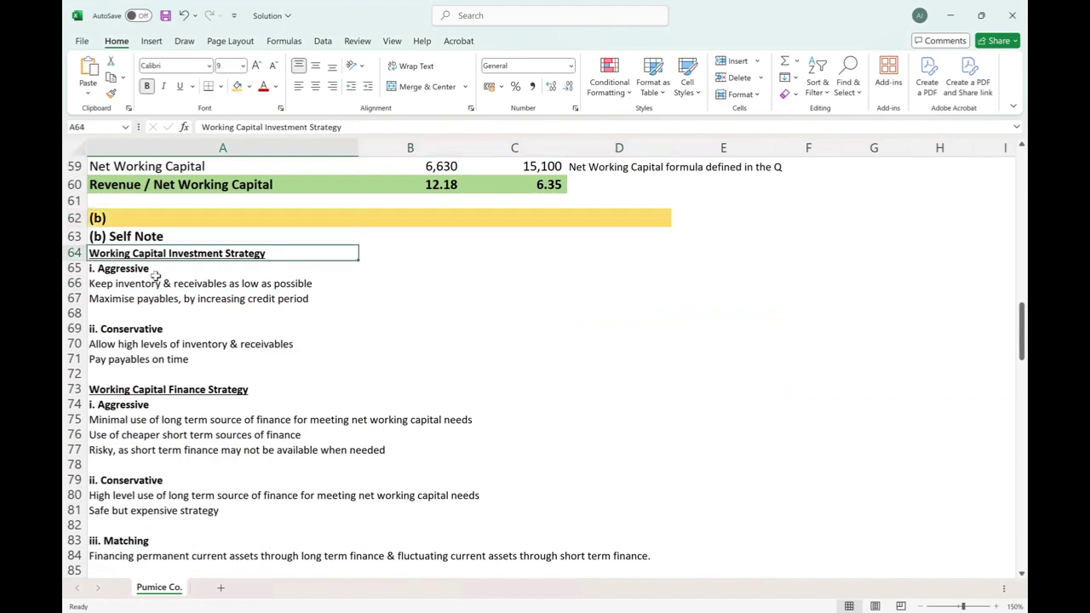
key(Up)
key(F2)
key(Home)
key(shift+Right)
key(shift+Right)
key(shift+Right)
key(shift+Right)
key(Delete)
key(Return)
key(Up)
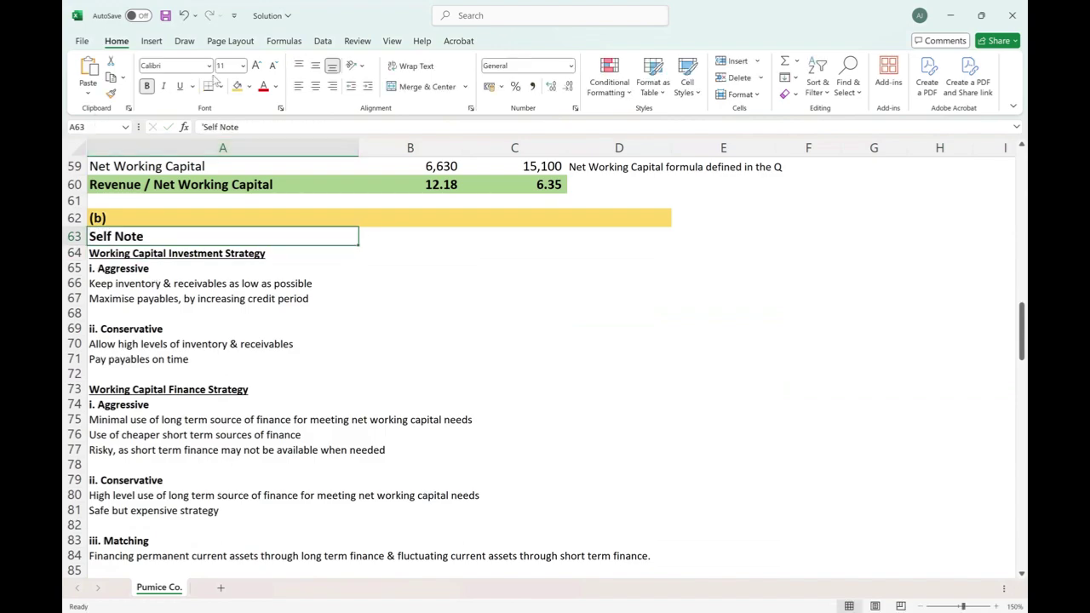
Set the font size of the Self Note heading in A63 to 9 and save the workbook.
click(227, 68)
text(9)
key(Return)
key(ctrl+s)
Read through the Working Capital Investment Strategy notes in A64:A71, covering the aggressive and conservative approaches.
key(Down)
key(Up)
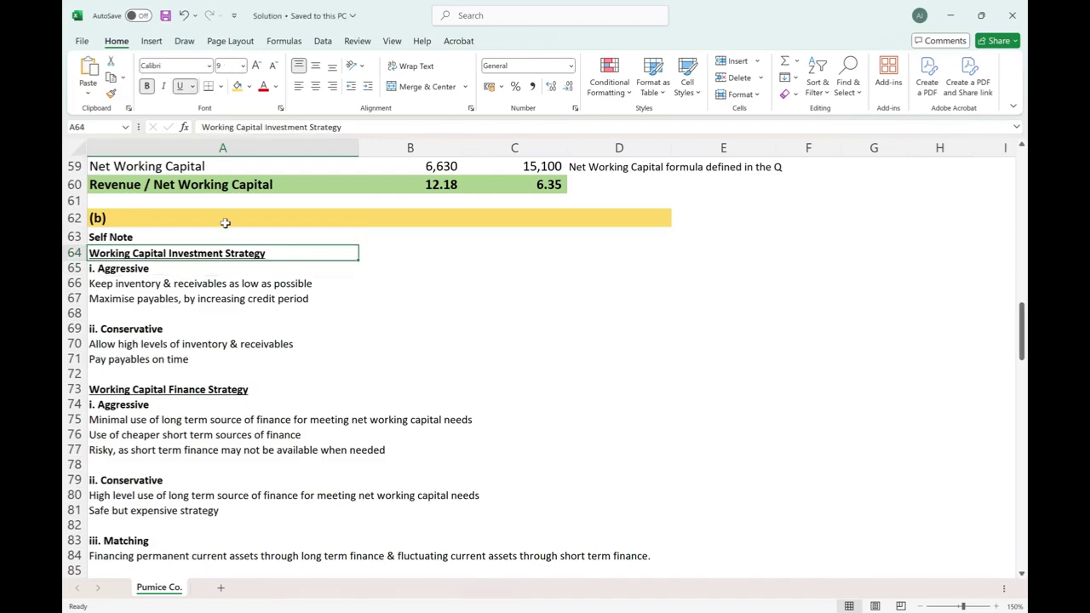
key(Down)
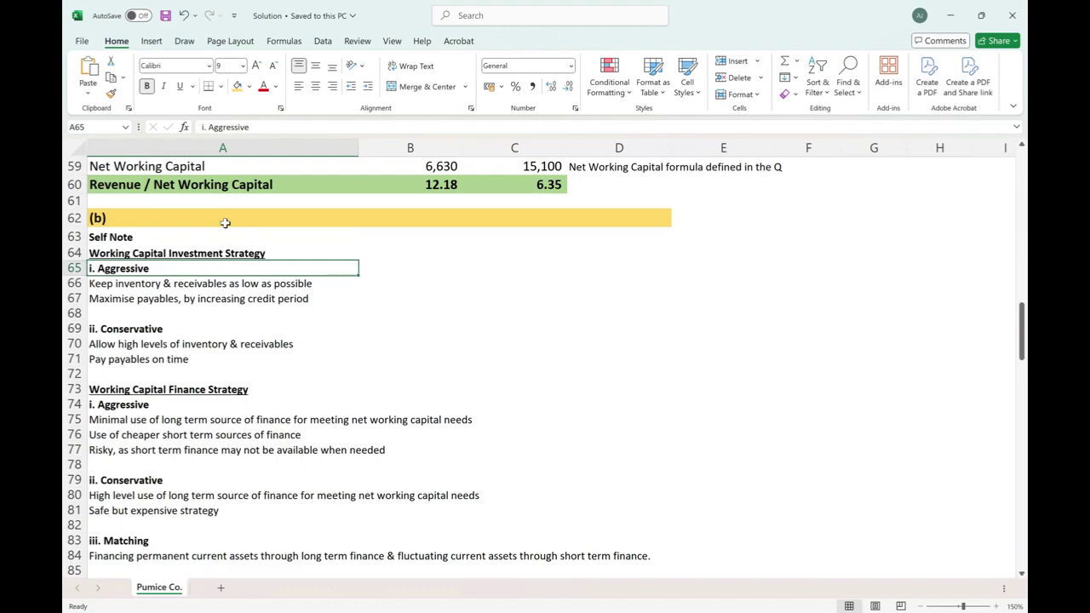
key(Down)
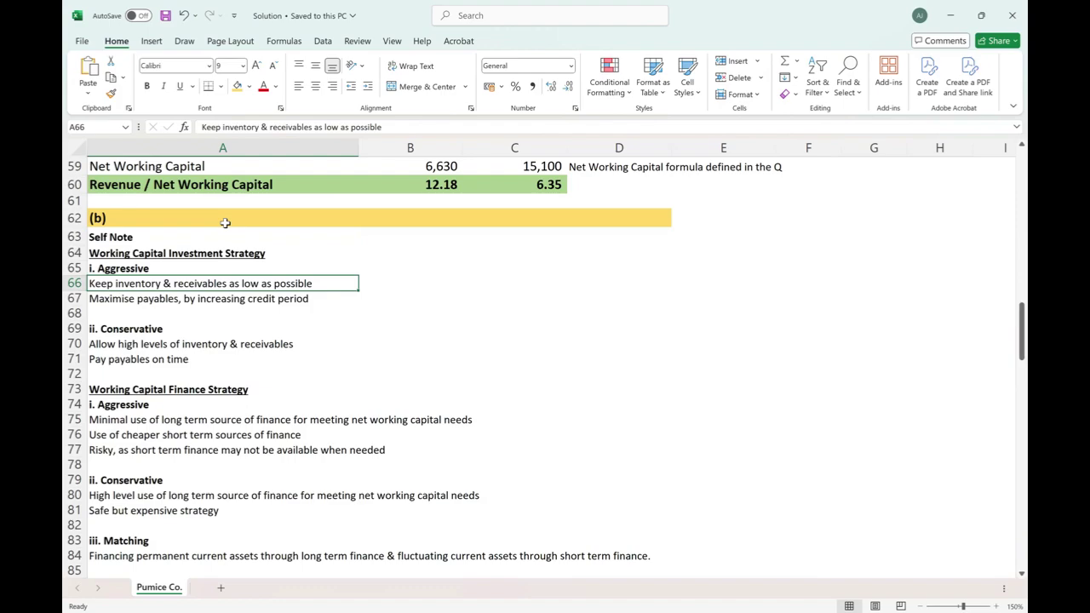
key(Down)
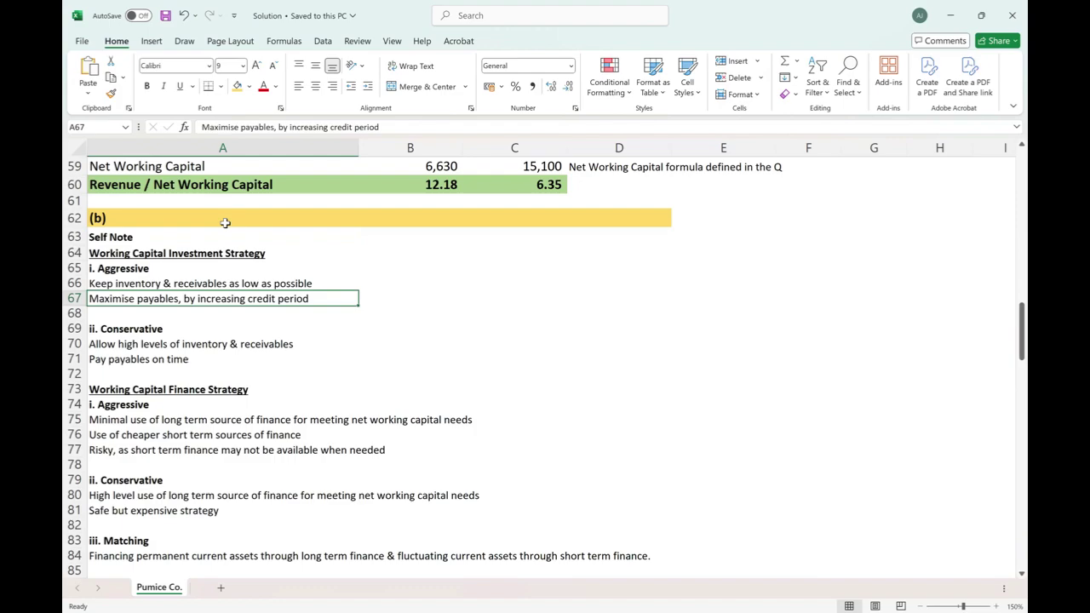
key(Down)
key(Down)
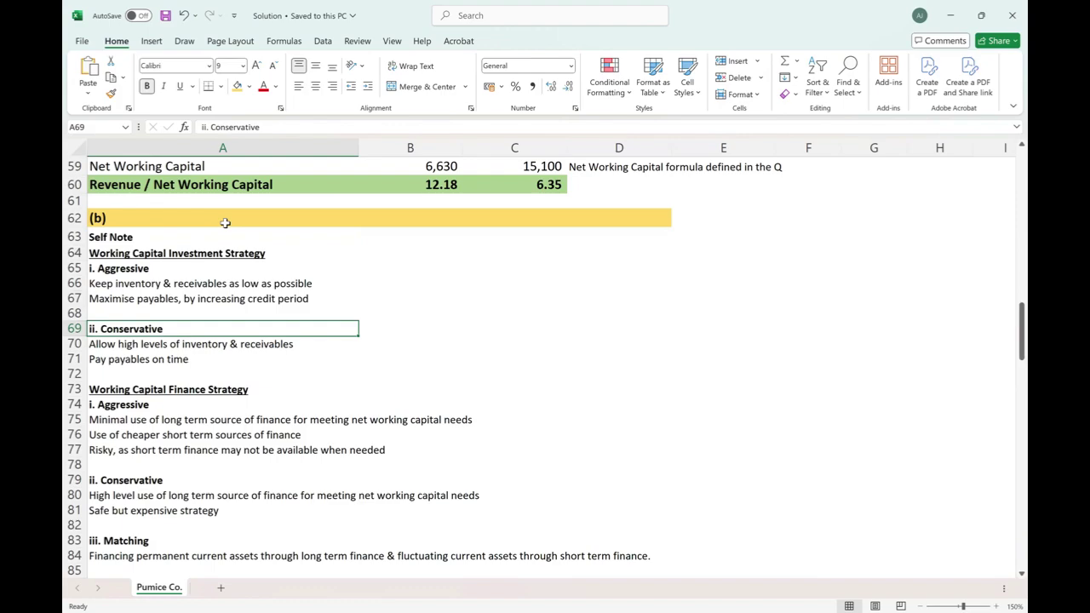
key(Down)
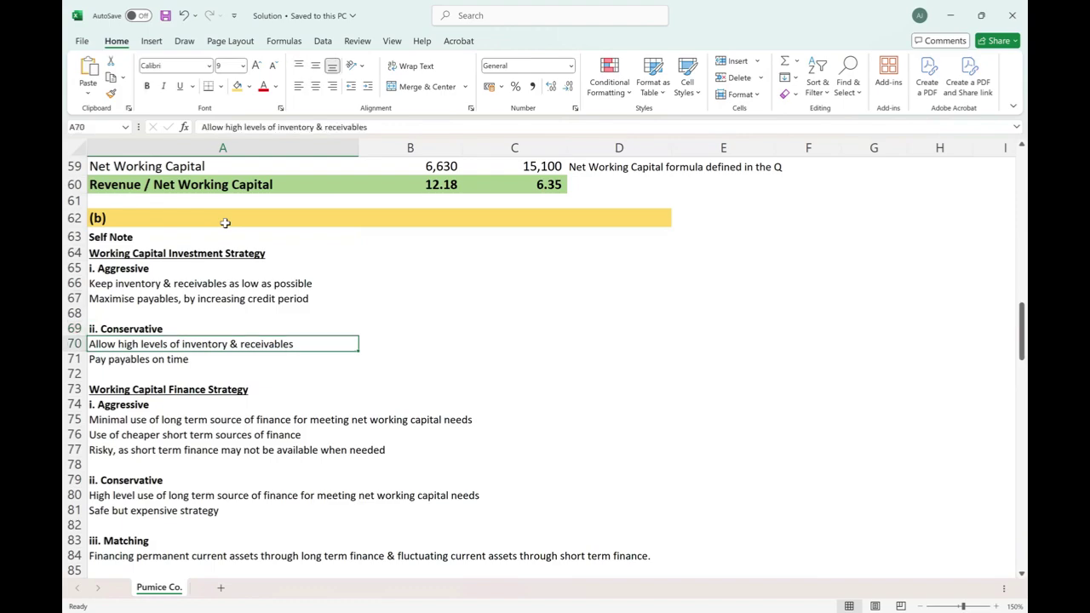
key(Down)
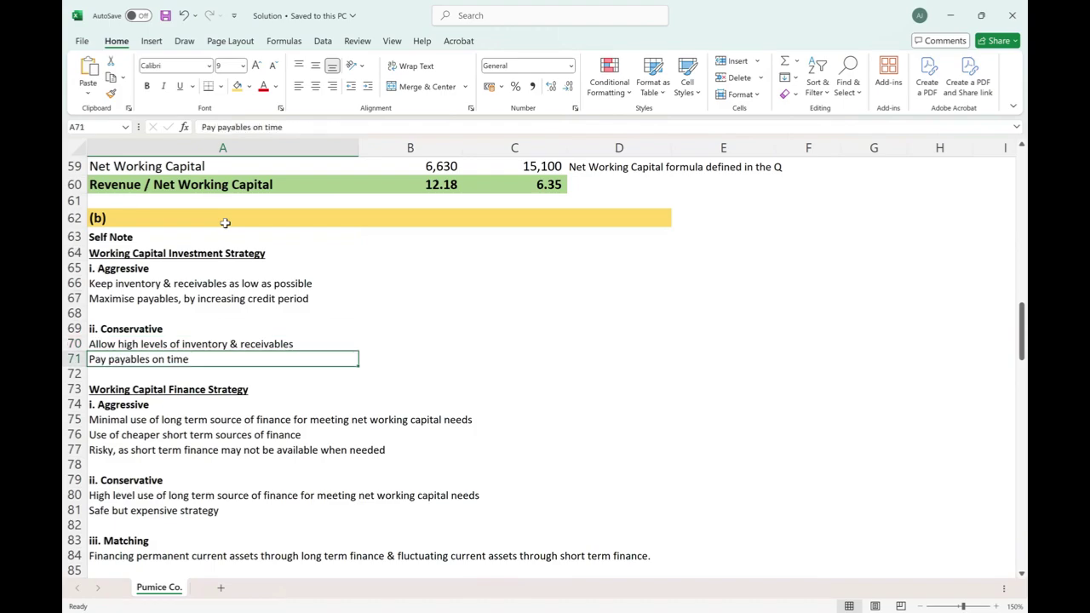
Go through the Working Capital Finance Strategy notes from the heading in A73 down to Matching in A83.
scroll(225, 223, down, 2)
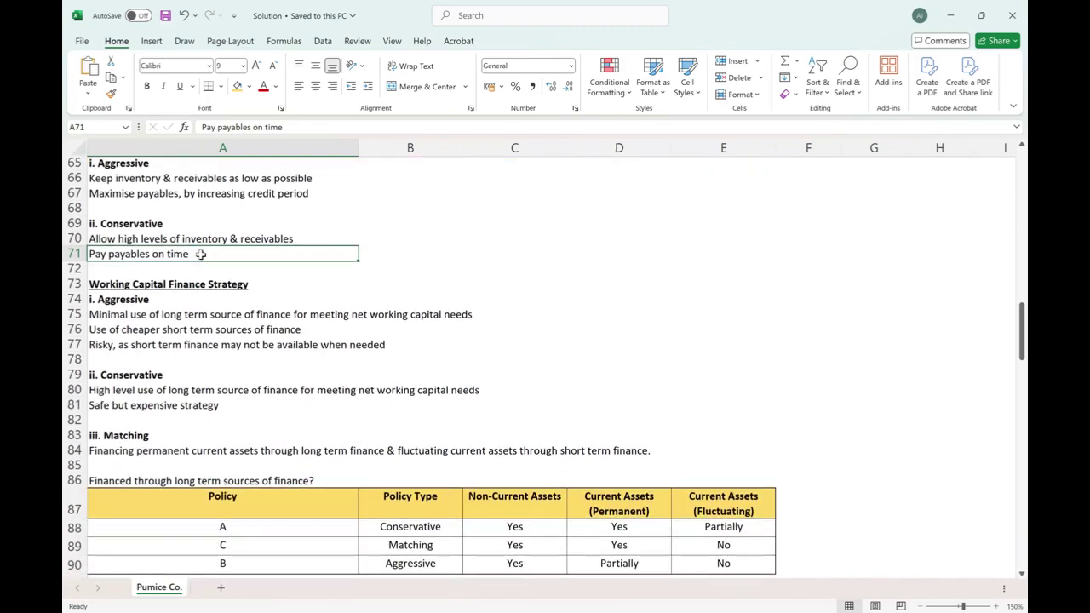
click(146, 288)
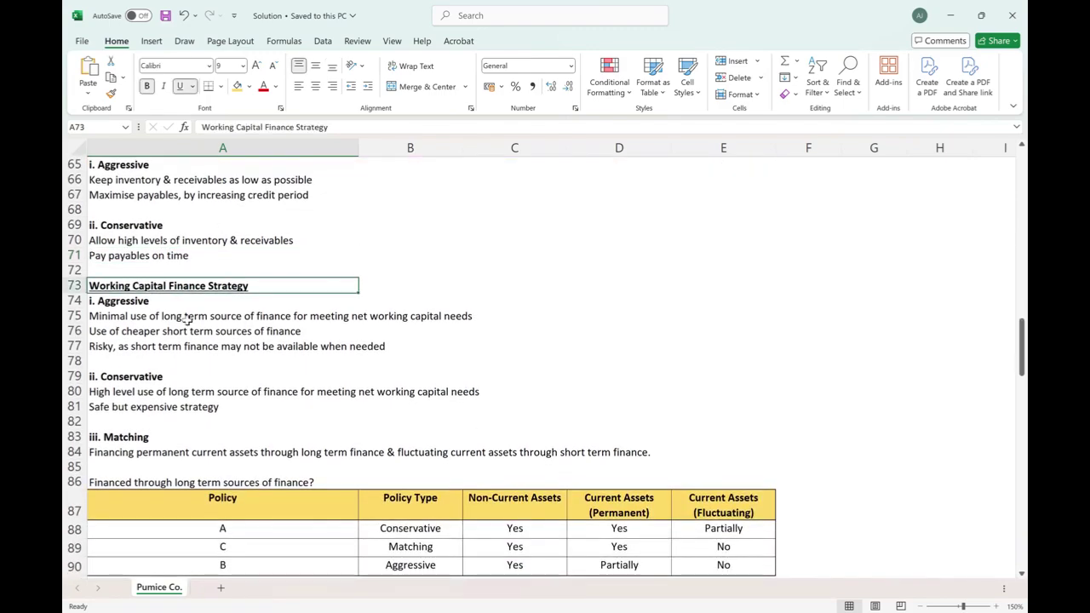
key(Down)
key(Down)
key(Down)
key(Down)
key(Down)
key(Down)
key(Down)
key(Down)
key(Down)
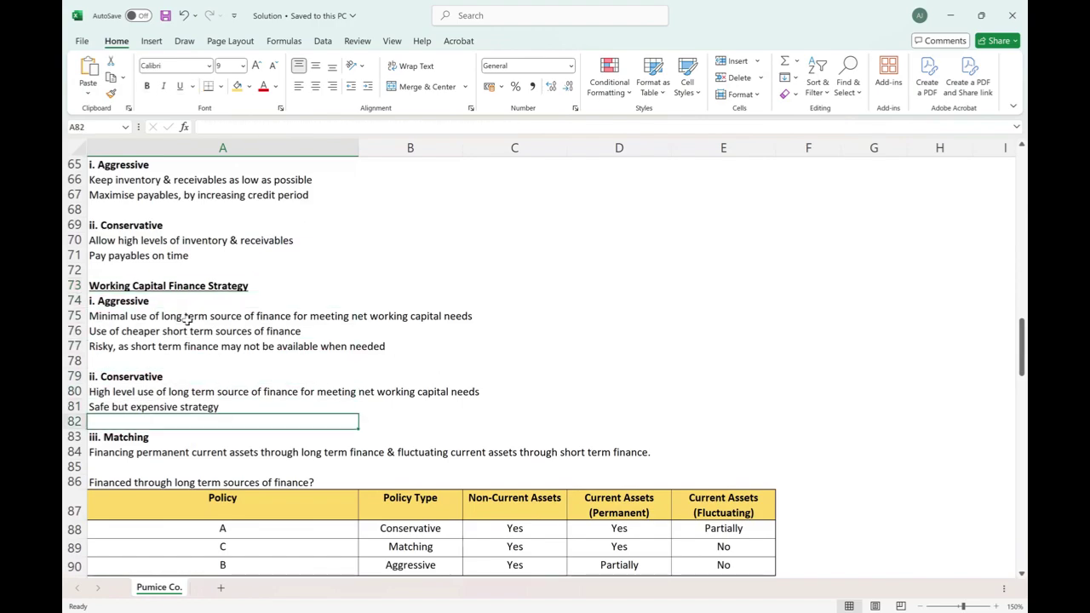
key(Down)
Return to the aggressive finance strategy and read its notes on long-term and cheaper short-term finance in A75:A76.
key(Up)
key(Up)
key(Up)
key(Up)
key(Up)
key(Up)
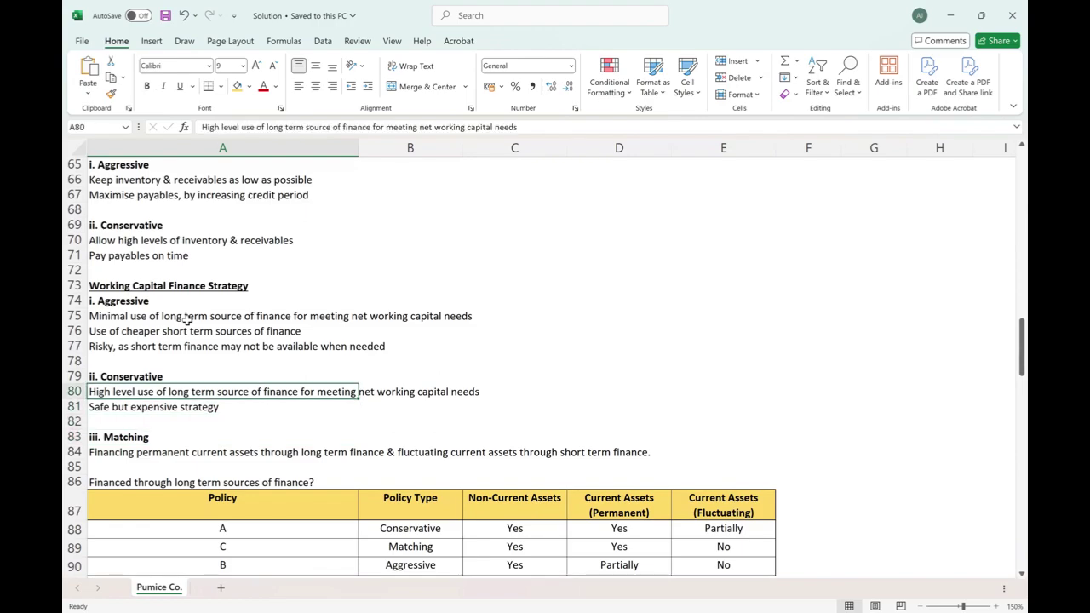
key(Up)
key(Up)
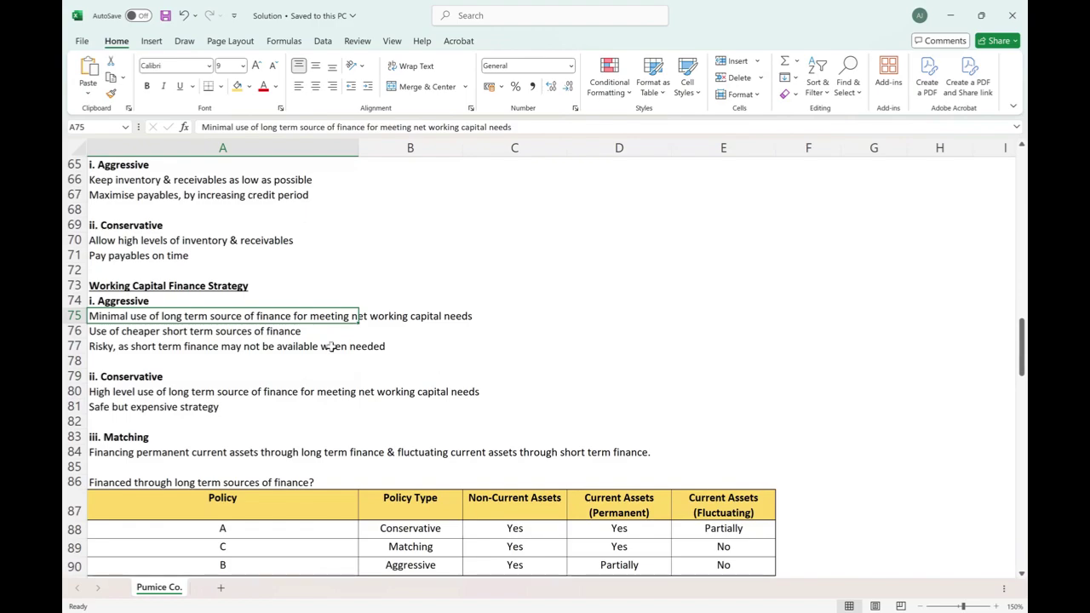
key(Down)
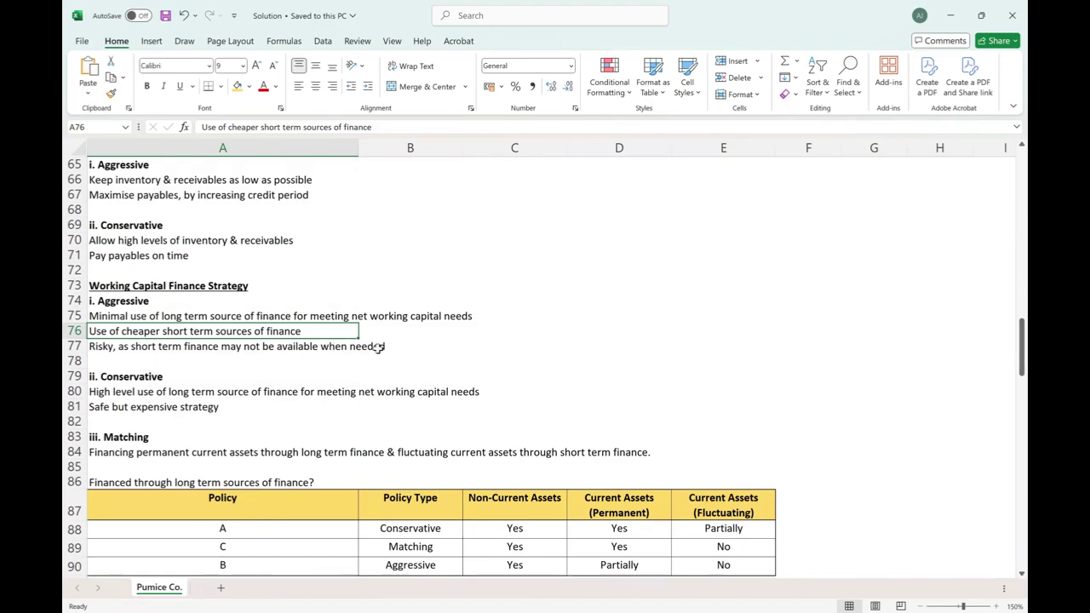
scroll(378, 347, down, 1)
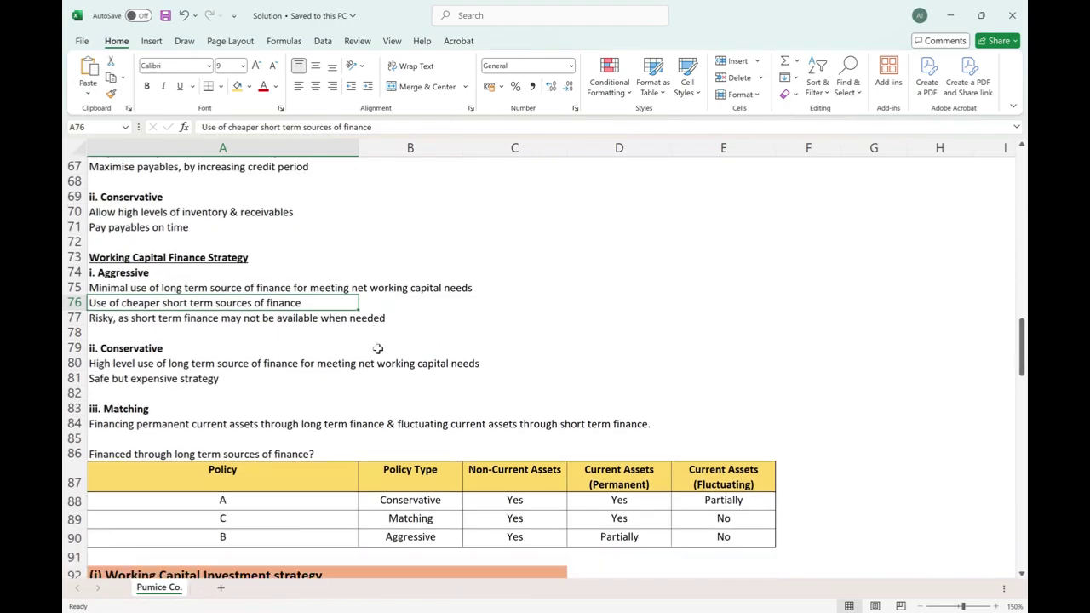
Read the conservative finance strategy notes in A79:A81 and compare them with the aggressive strategy notes in A76:A77.
click(139, 344)
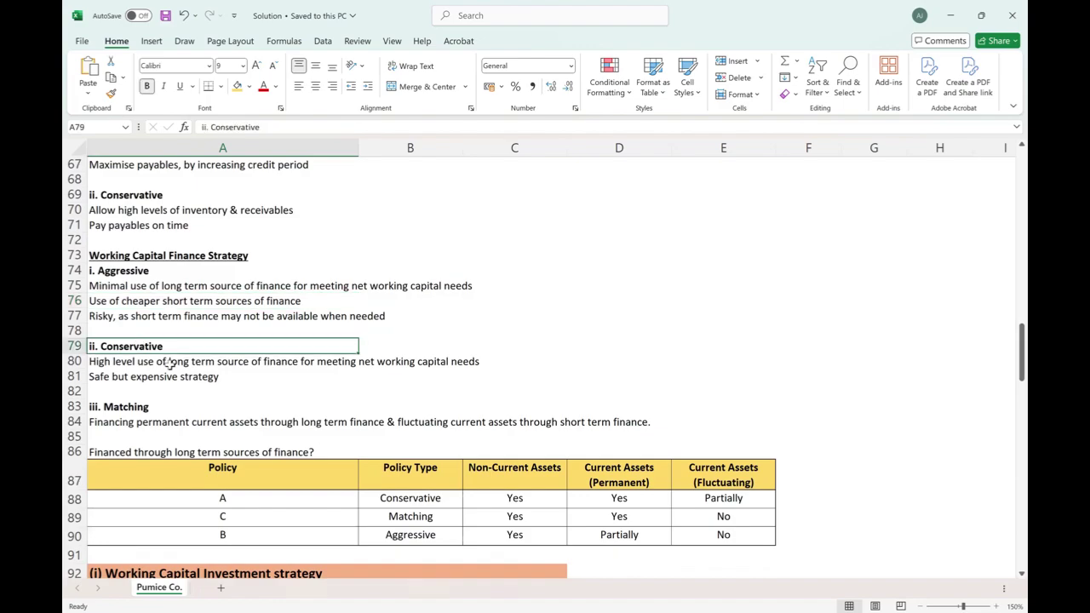
click(171, 363)
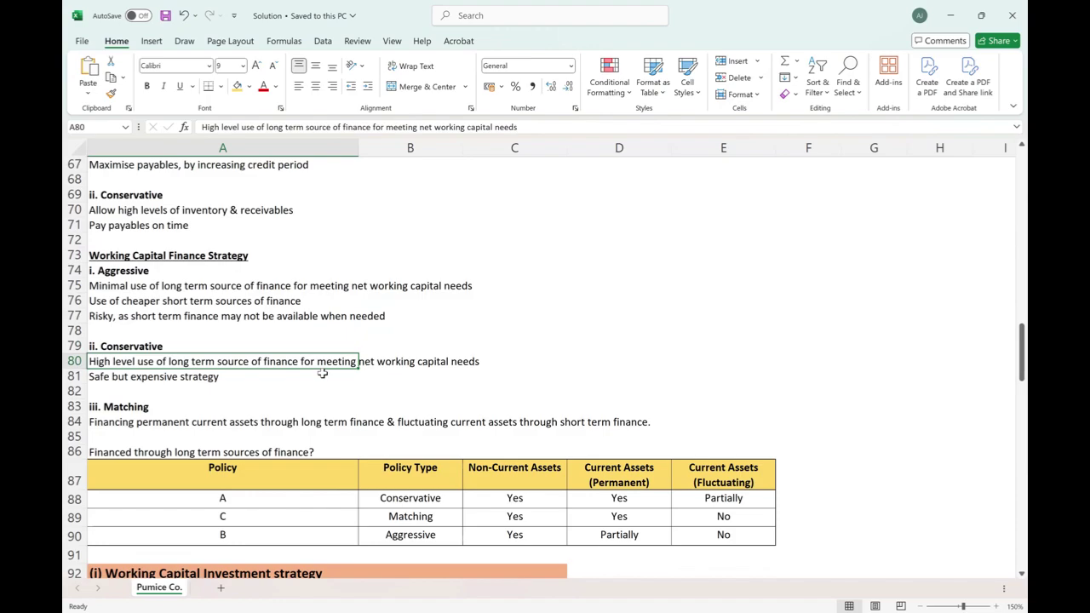
click(322, 373)
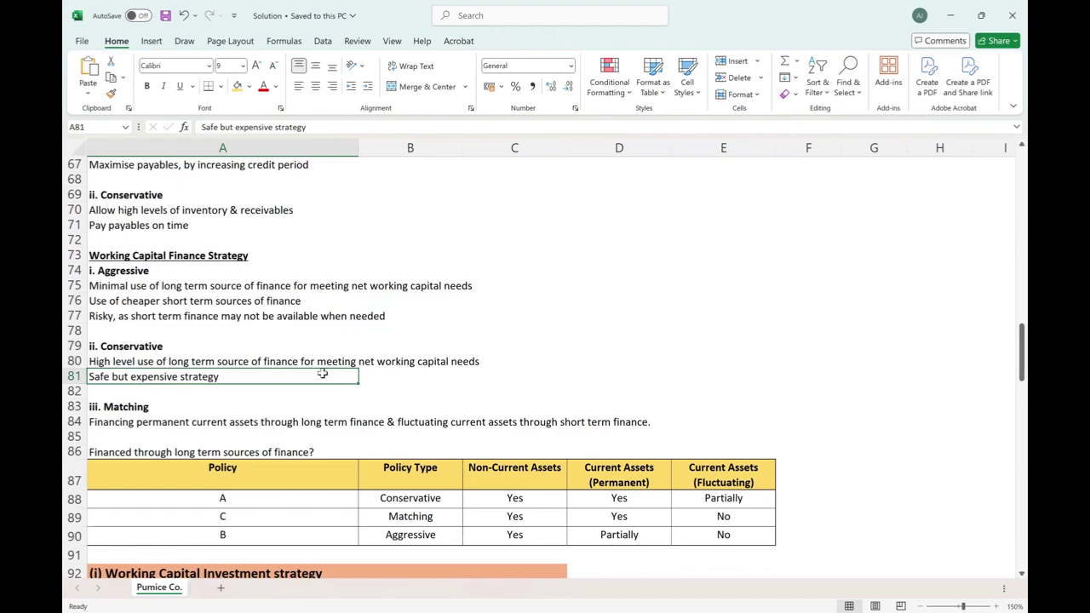
key(Up)
key(Up)
key(Up)
key(Up)
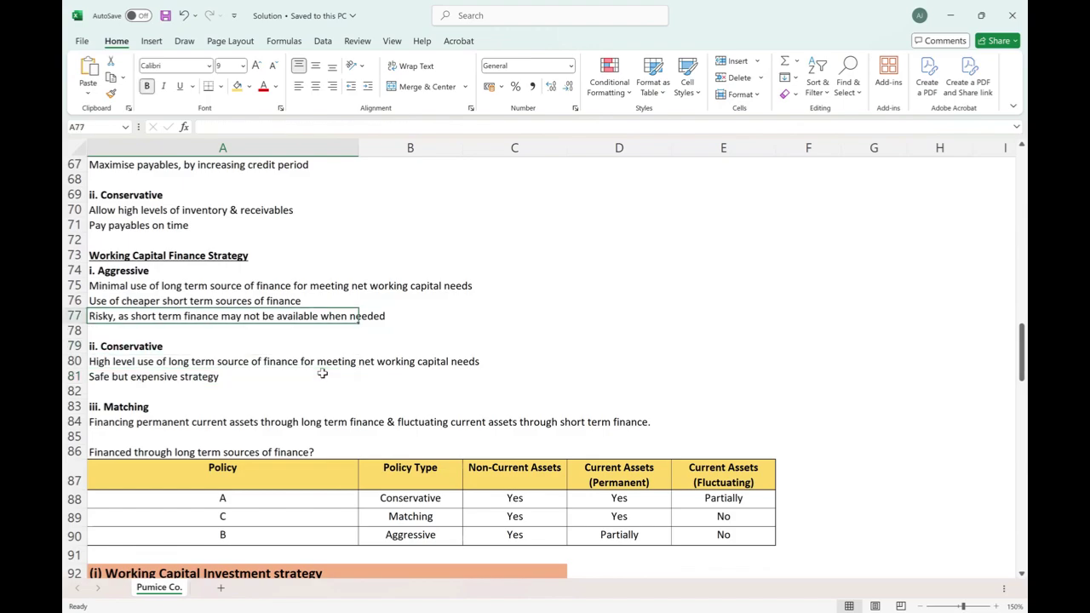
key(Up)
scroll(255, 341, up, 2)
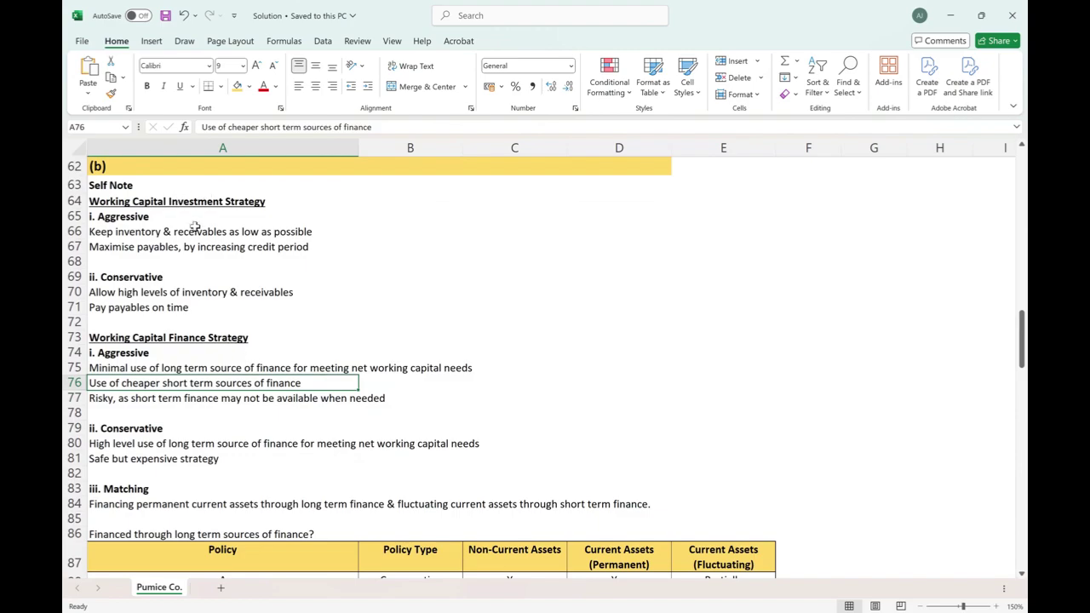
Revisit the Working Capital Finance Strategy heading in A73 and read the Matching strategy note in A83:A84.
click(169, 336)
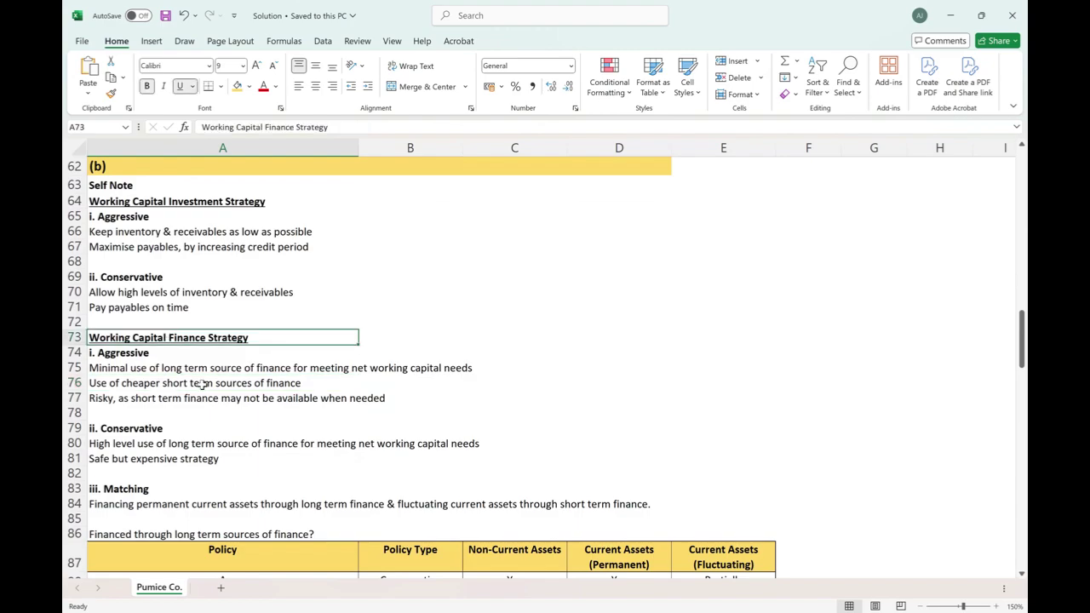
scroll(176, 444, down, 2)
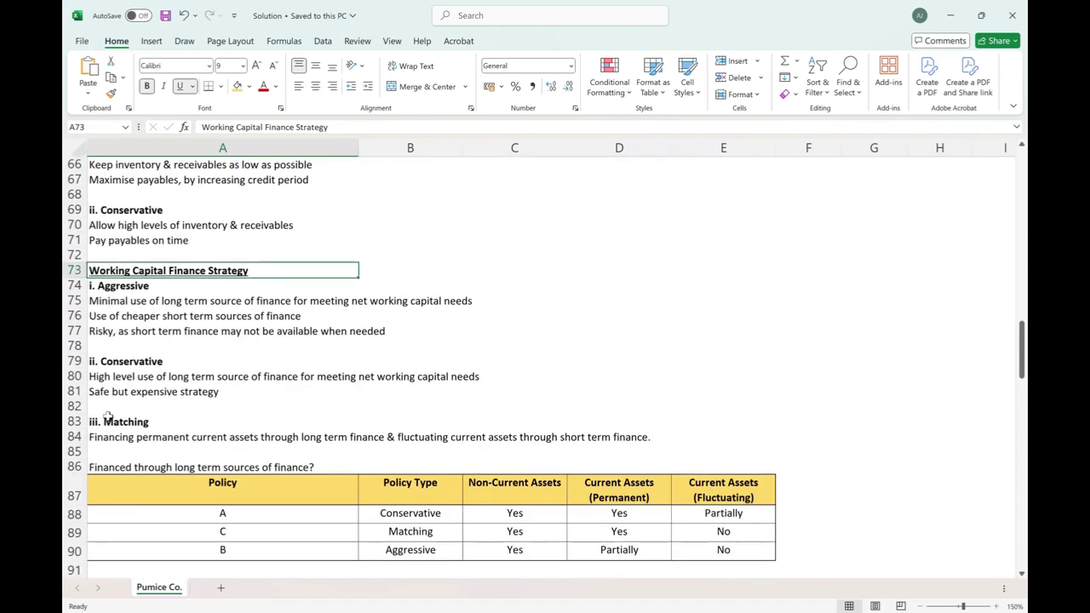
click(108, 420)
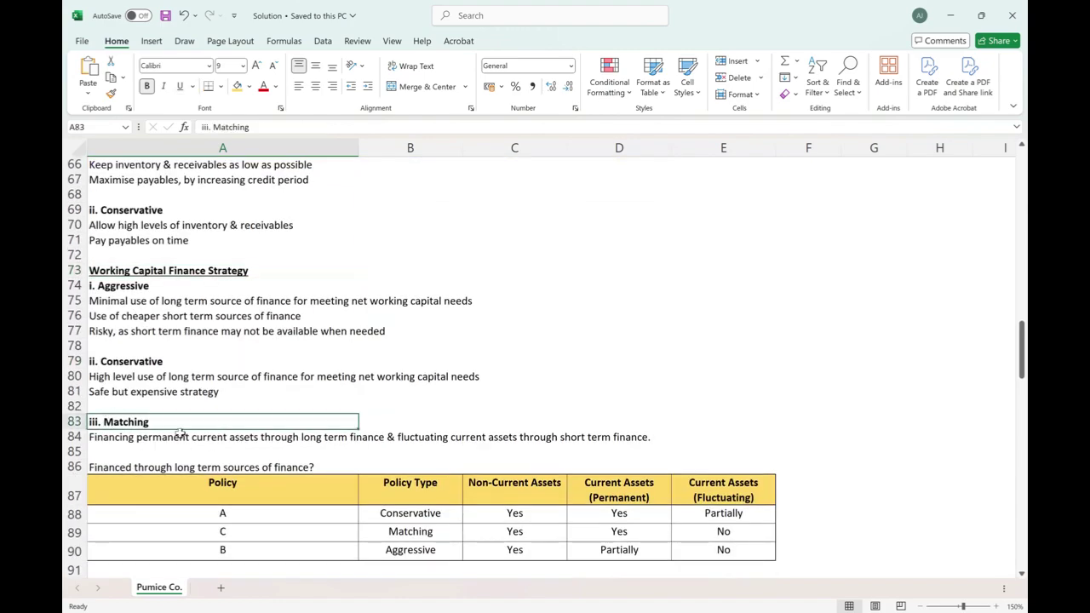
click(153, 435)
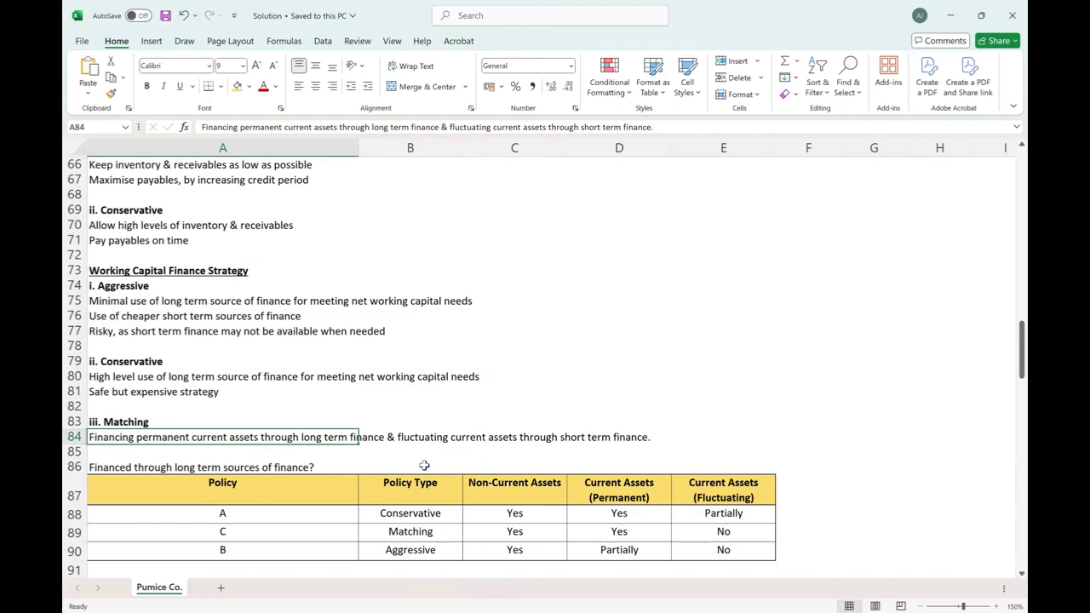
Examine the long-term finance table and check the conservative policy A row in A88:E88 against the asset headings in row 87.
scroll(424, 465, down, 1)
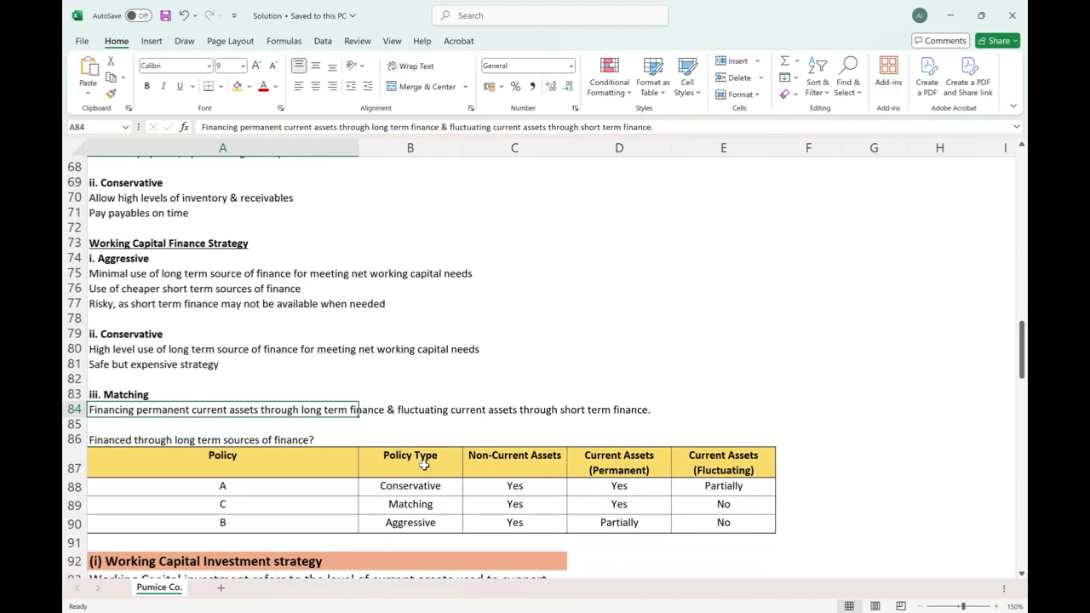
scroll(361, 475, down, 1)
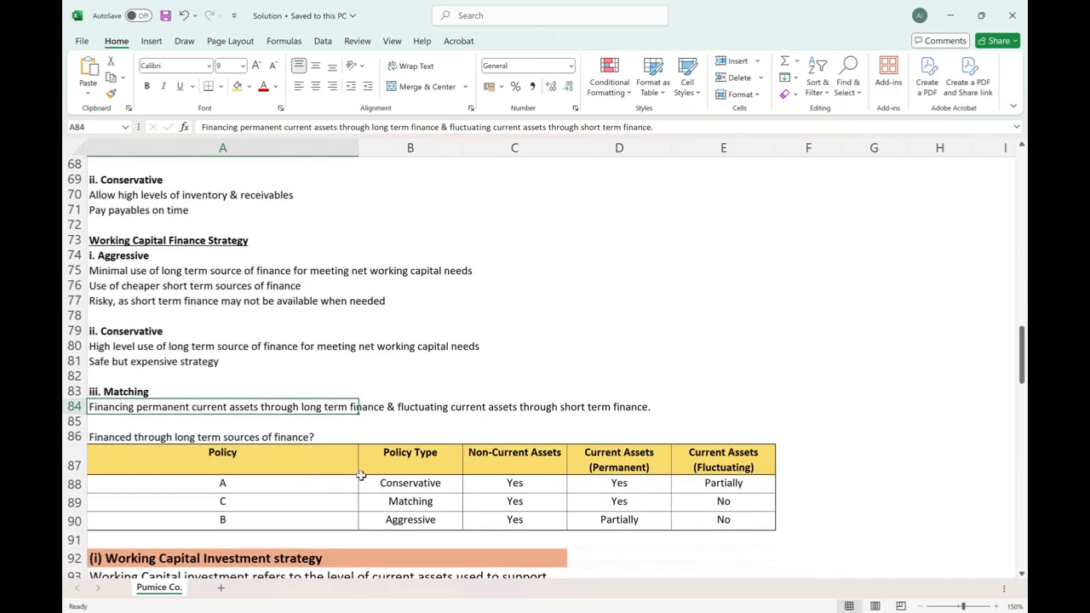
scroll(361, 475, down, 2)
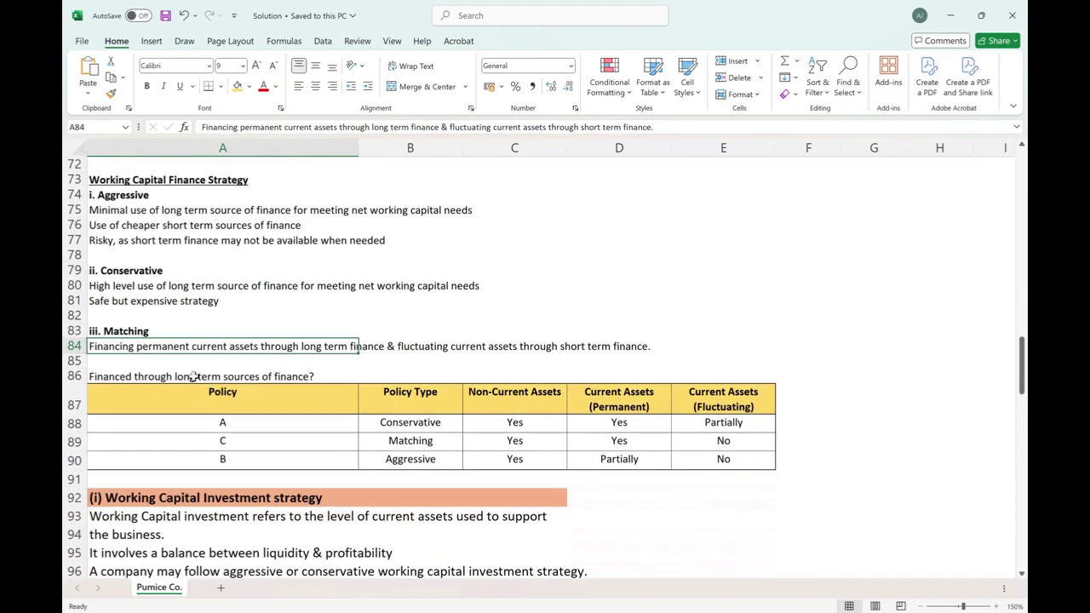
drag(195, 376, 741, 456)
click(273, 421)
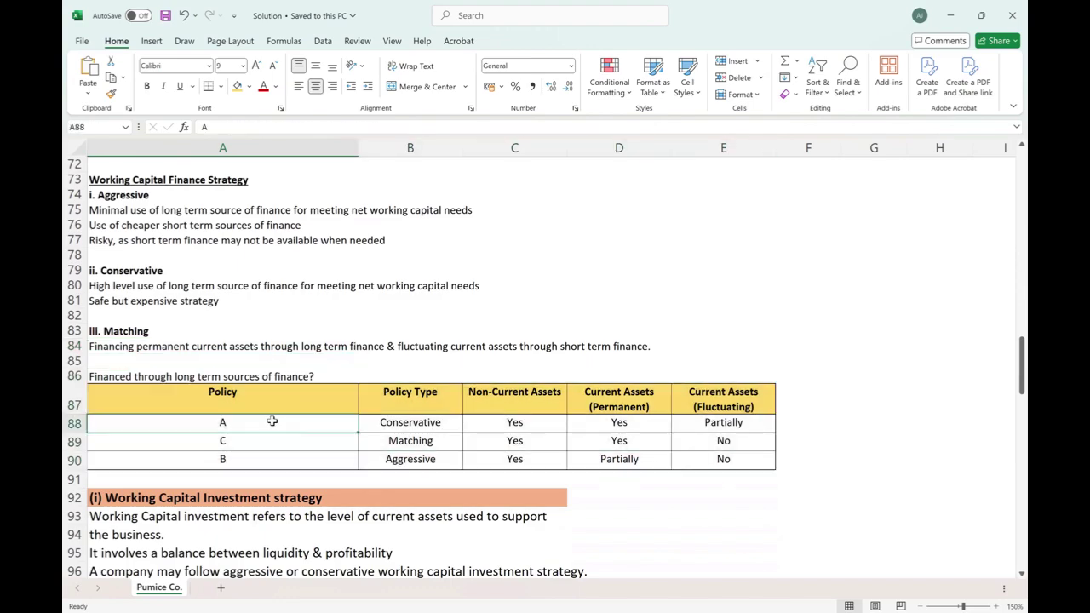
key(Tab)
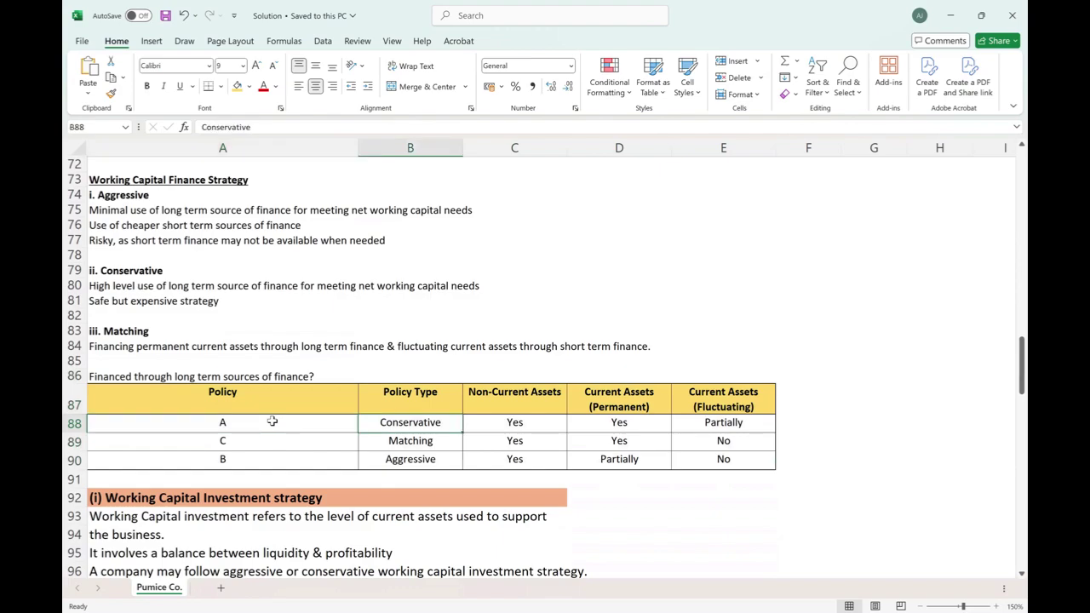
key(Tab)
key(Up)
key(Down)
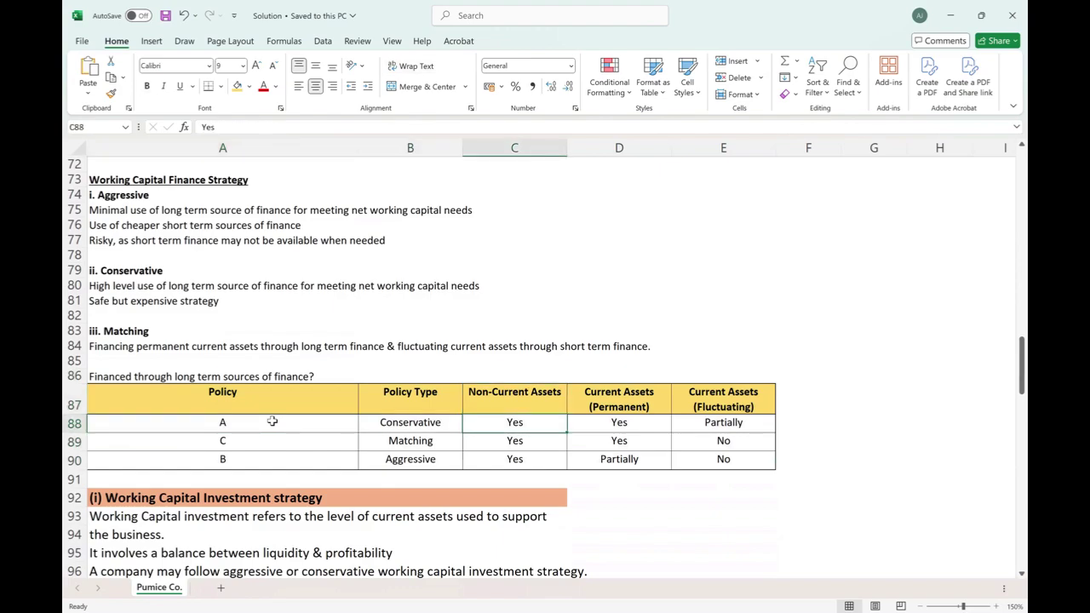
key(Up)
key(Down)
key(Tab)
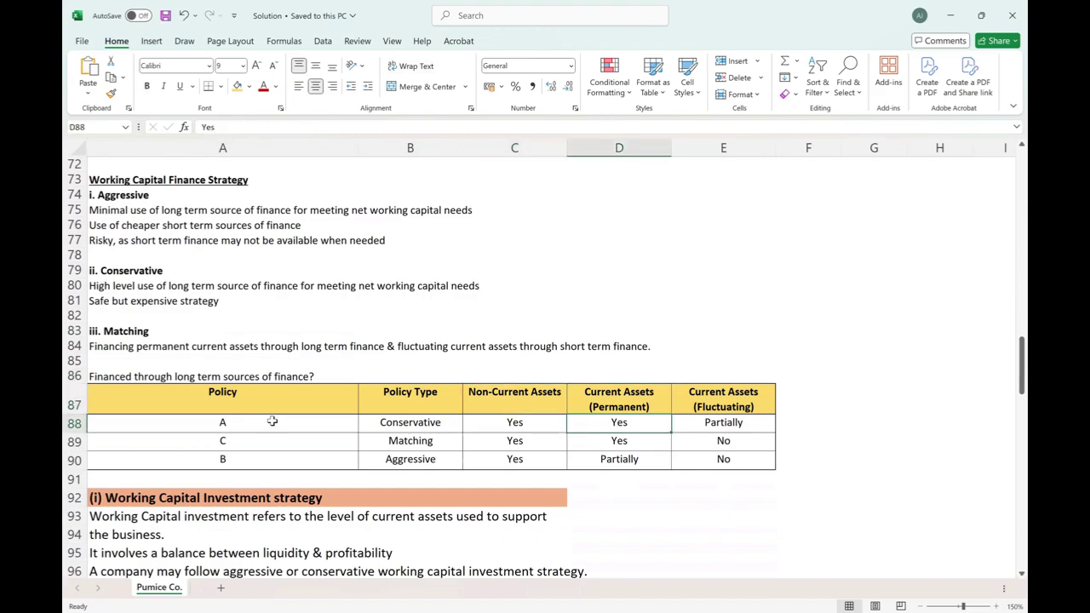
key(Up)
key(Tab)
key(Down)
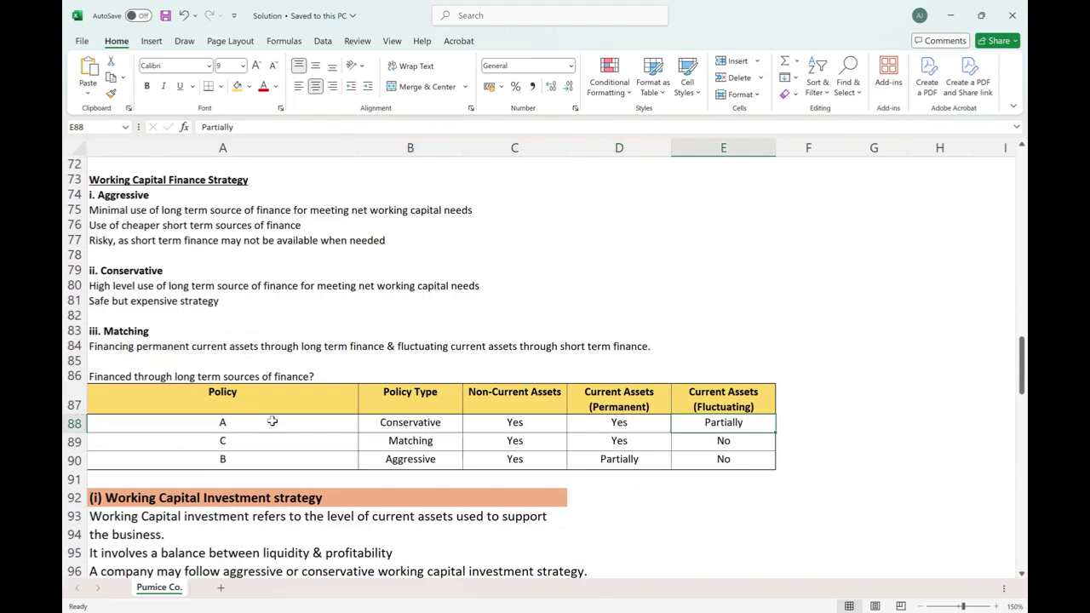
Go back over the policy A row and check the aggressive policy B row across A90:E90.
key(Left)
key(Left)
key(Left)
key(Left)
key(shift+Right)
key(shift+Right)
key(shift+Right)
key(shift+Right)
key(Down)
key(Down)
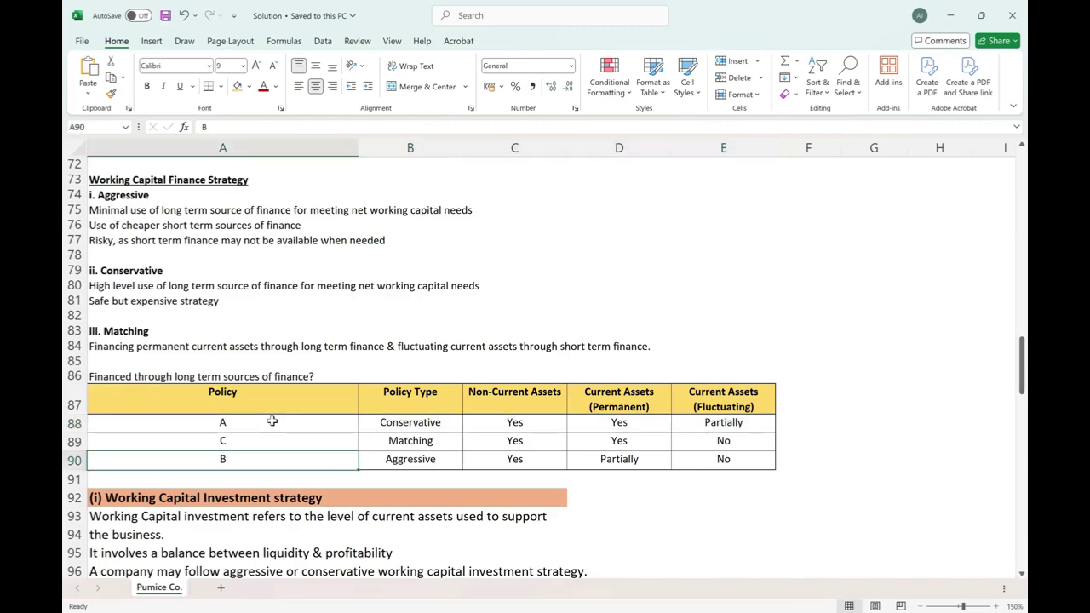
key(Right)
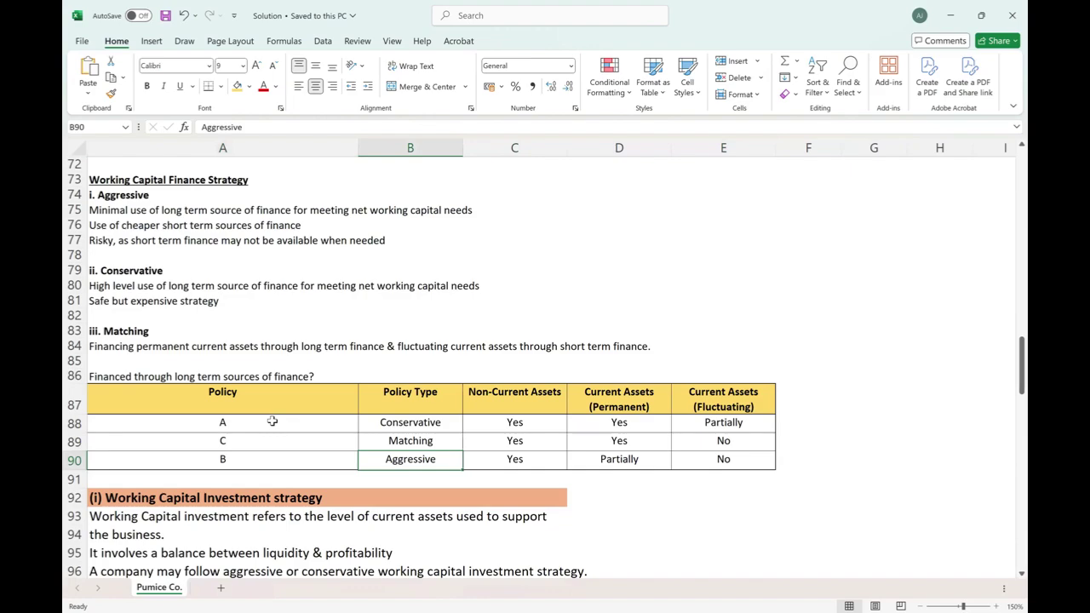
key(Right)
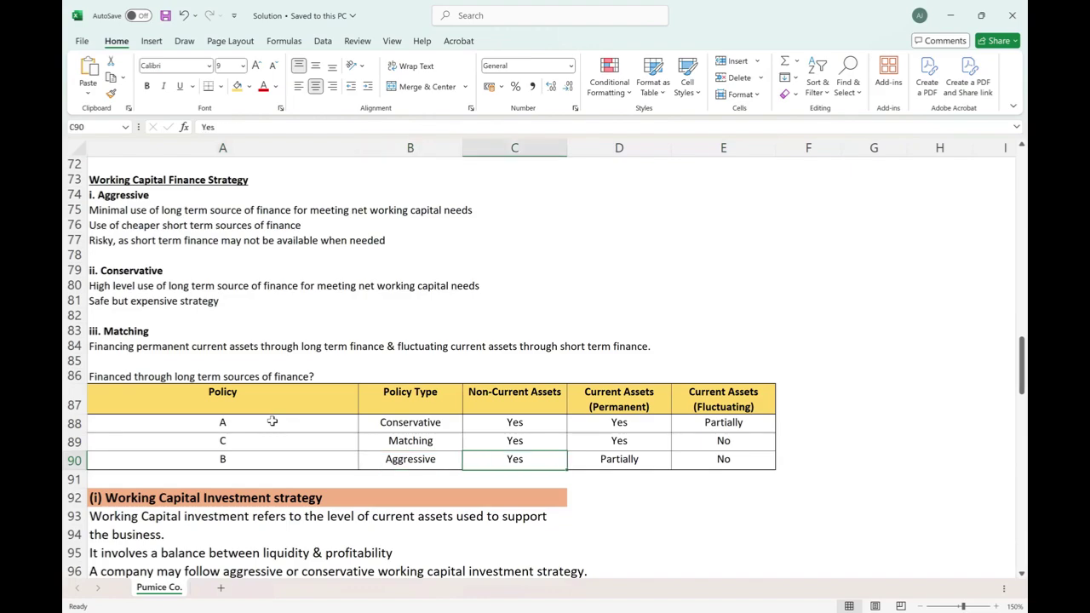
key(Right)
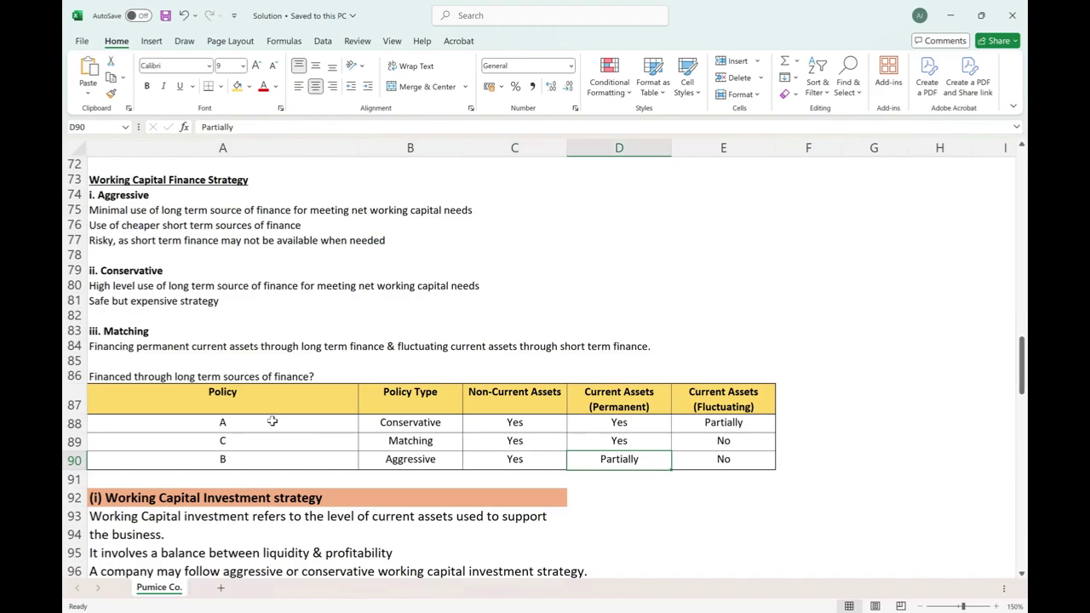
key(Right)
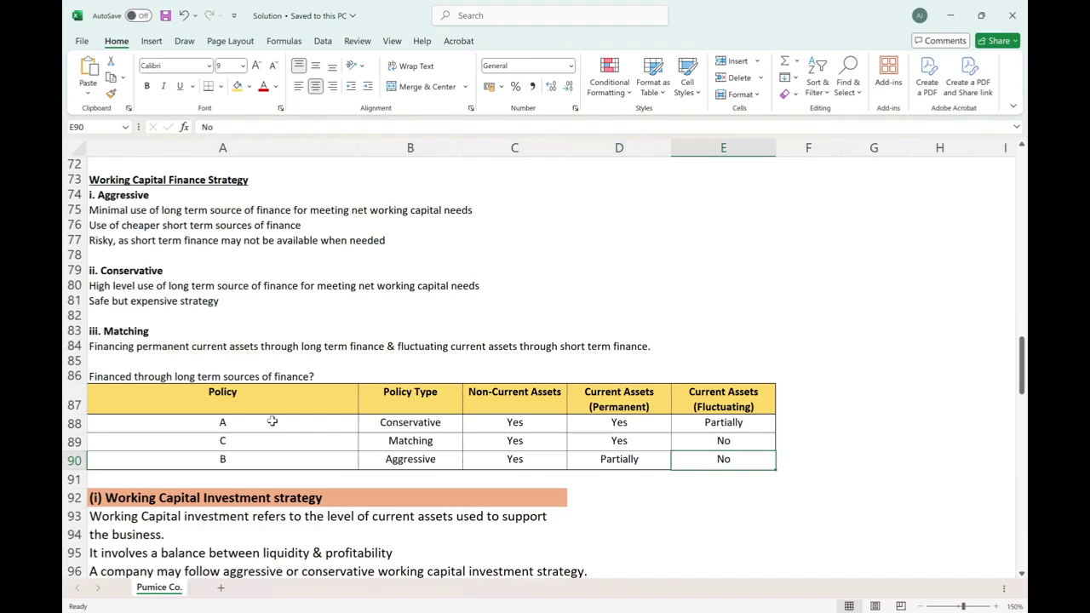
Check the matching policy C row across A89:E89 for each class of assets.
key(Left)
key(Left)
key(Left)
key(Left)
key(Up)
key(Right)
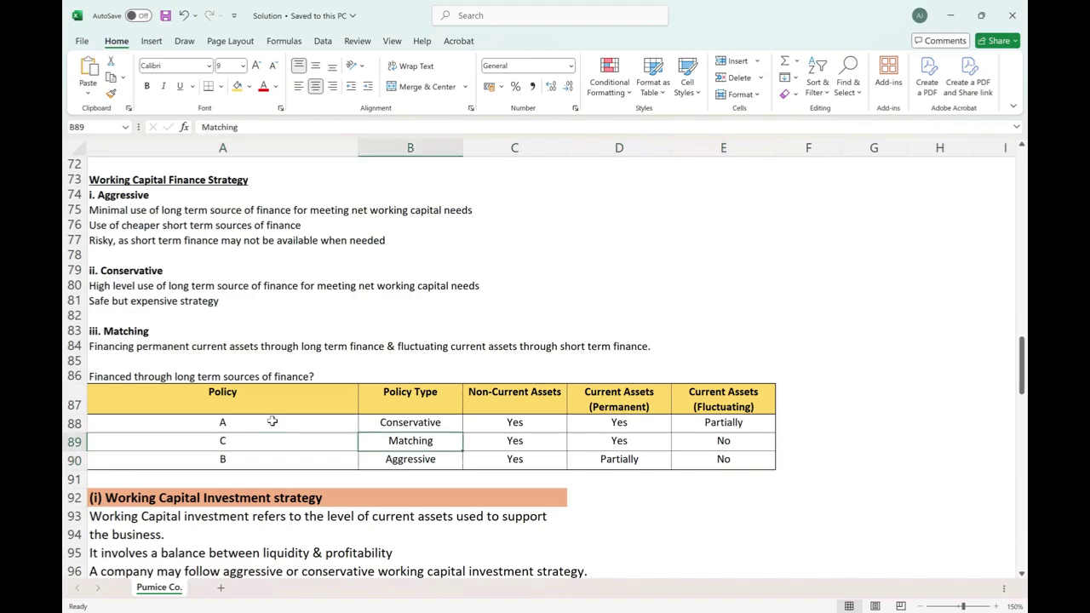
key(Right)
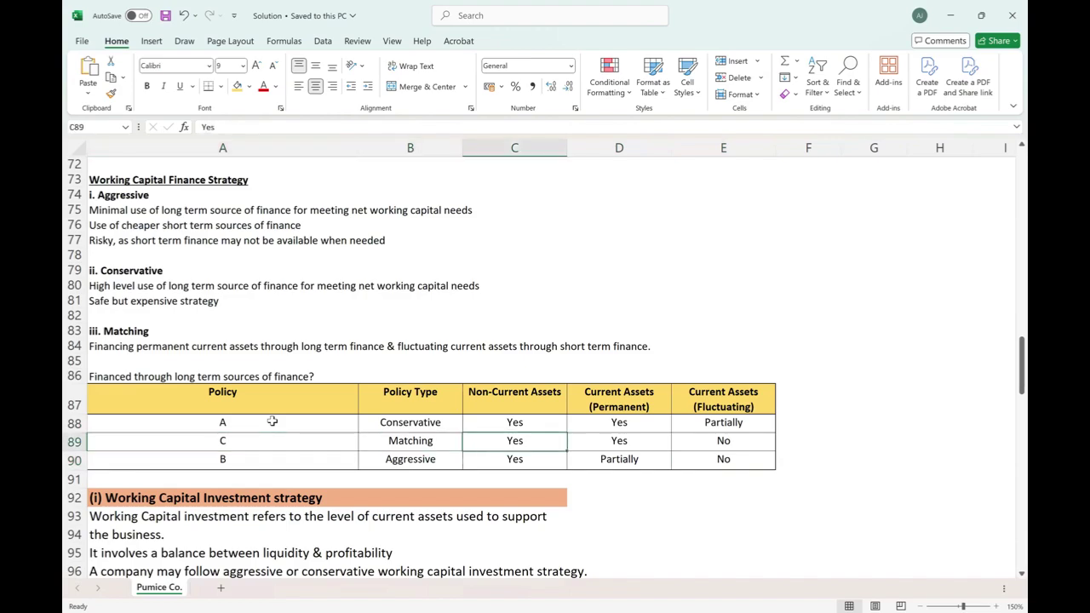
key(Right)
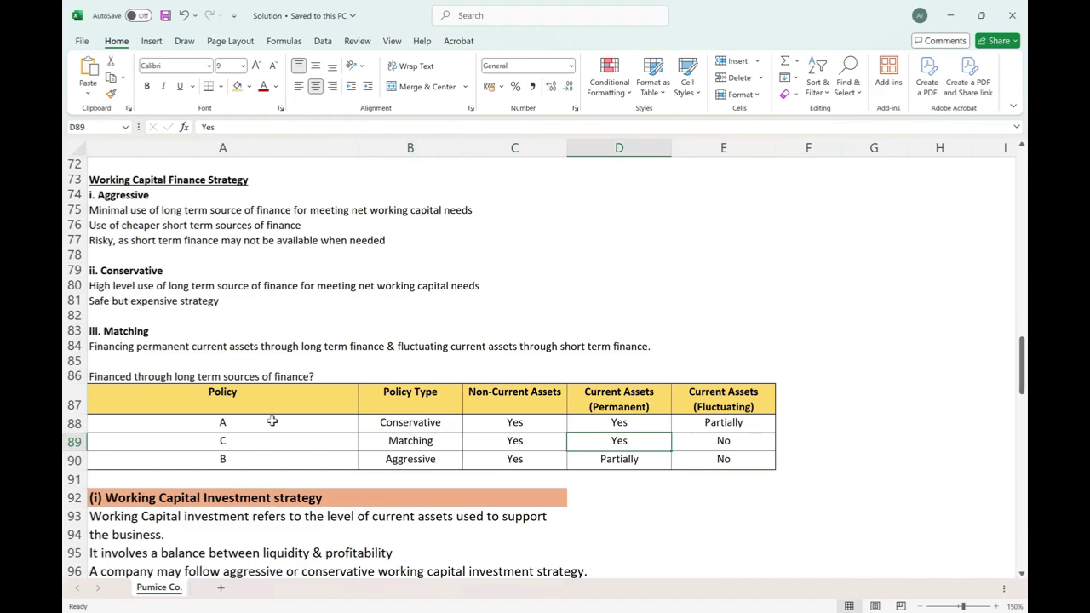
key(Right)
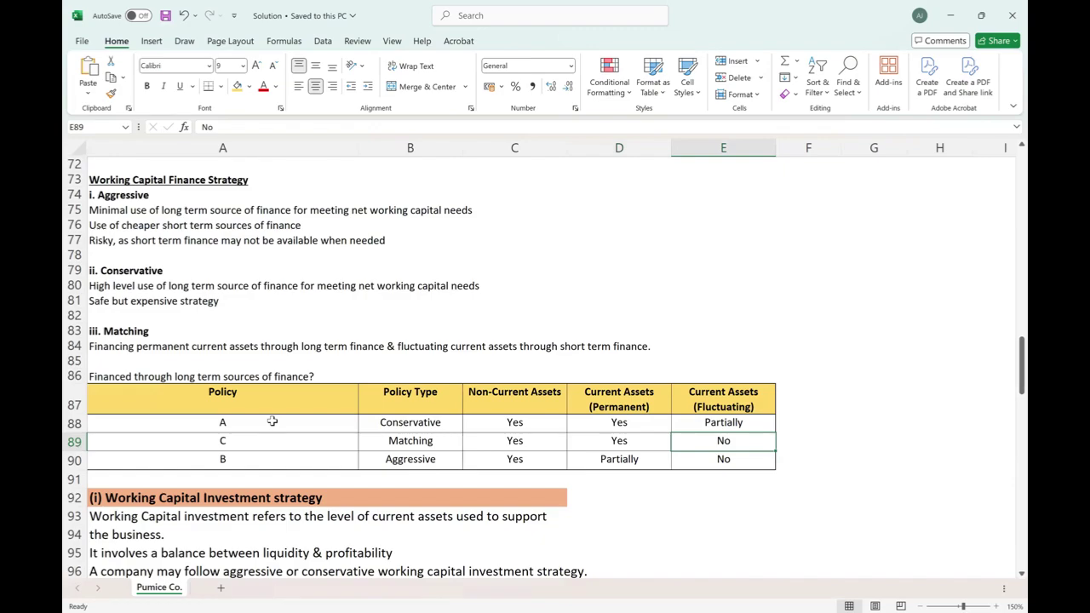
Look back over the Self Note strategies from A64 and change the fill of the policy table header A87:E87 to light blue.
scroll(273, 421, up, 2)
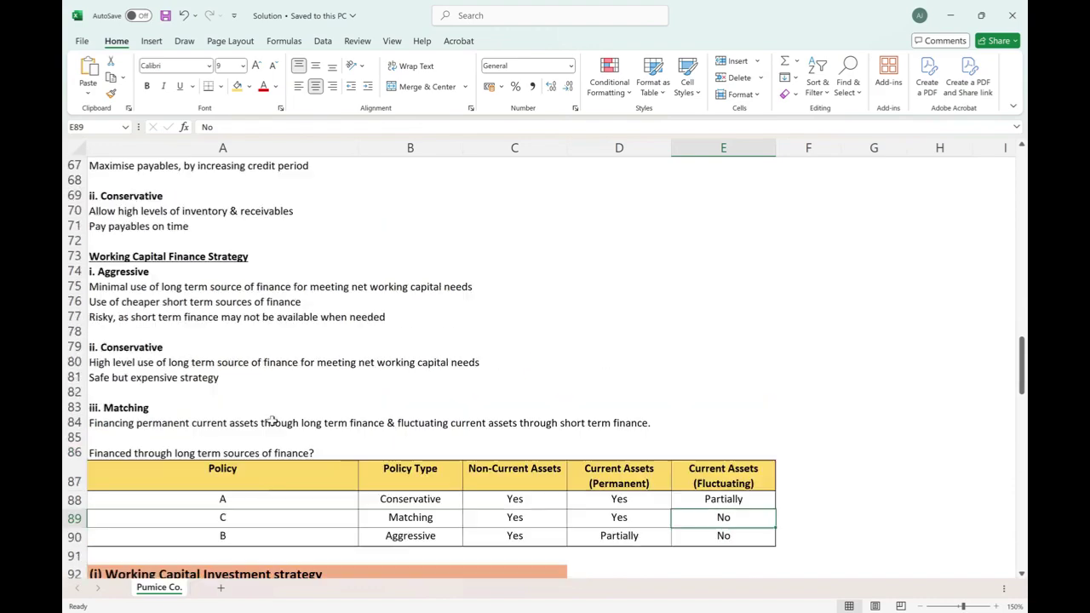
scroll(273, 420, up, 2)
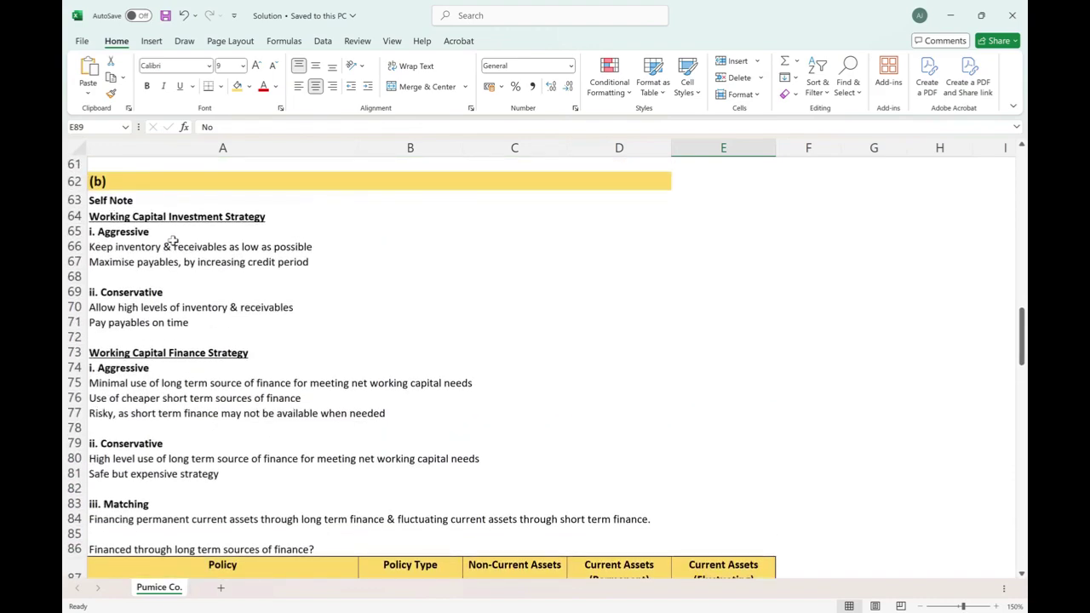
drag(213, 216, 432, 450)
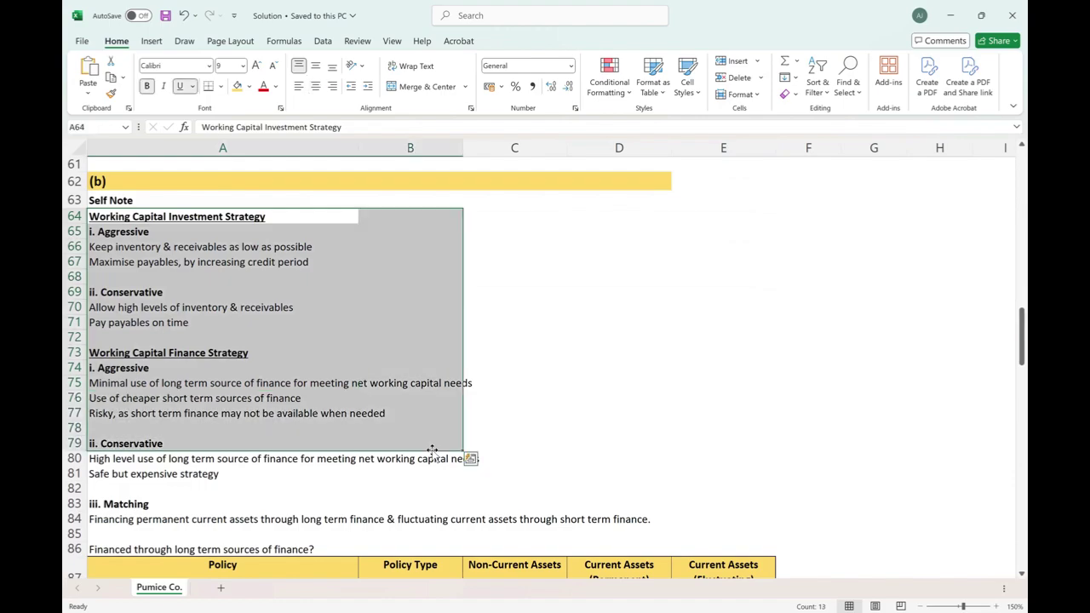
scroll(431, 449, down, 1)
drag(222, 519, 723, 520)
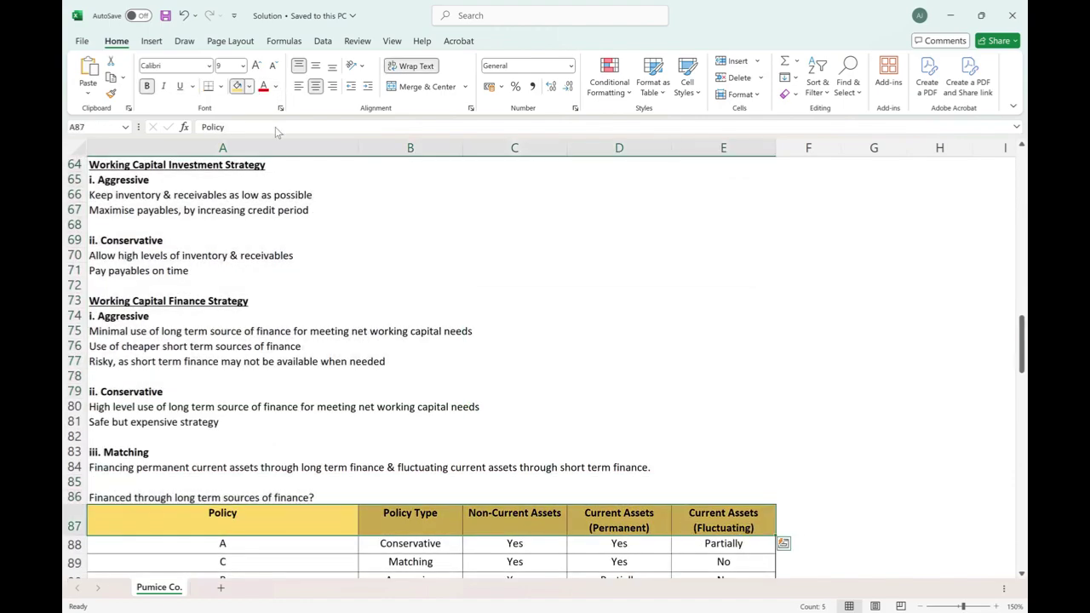
click(248, 86)
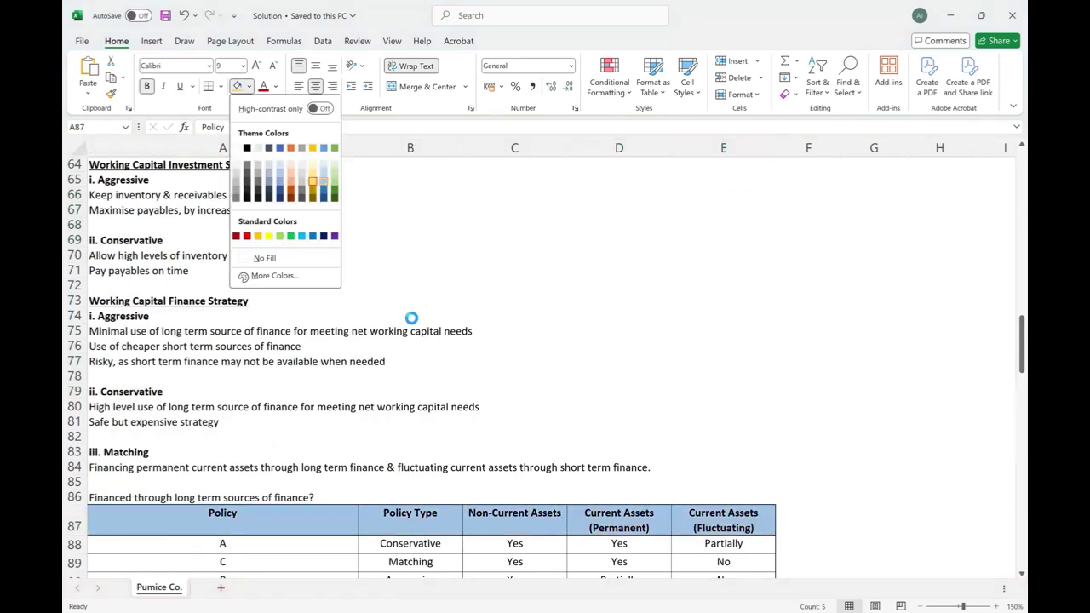
Read the introductory points in A93:A95 of the part (i) Working Capital Investment strategy answer.
scroll(411, 317, down, 6)
scroll(411, 318, down, 3)
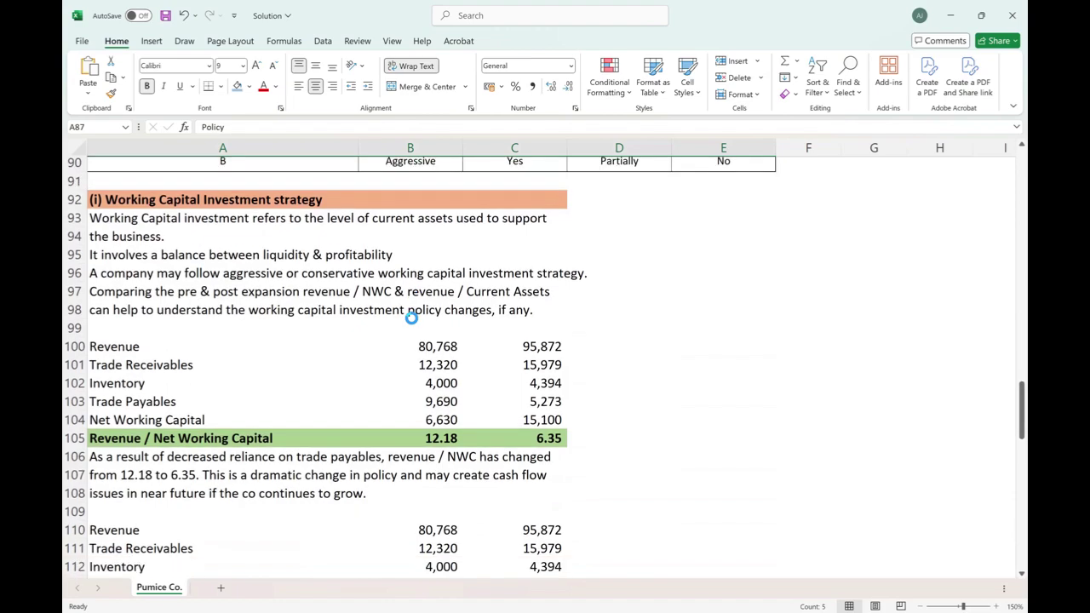
scroll(411, 318, down, 1)
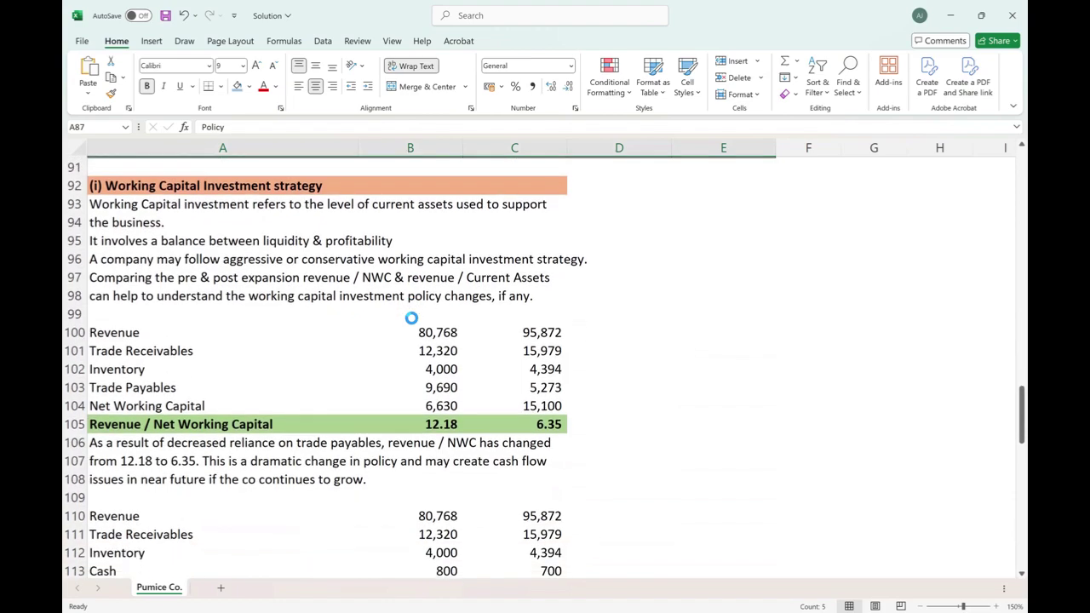
click(202, 207)
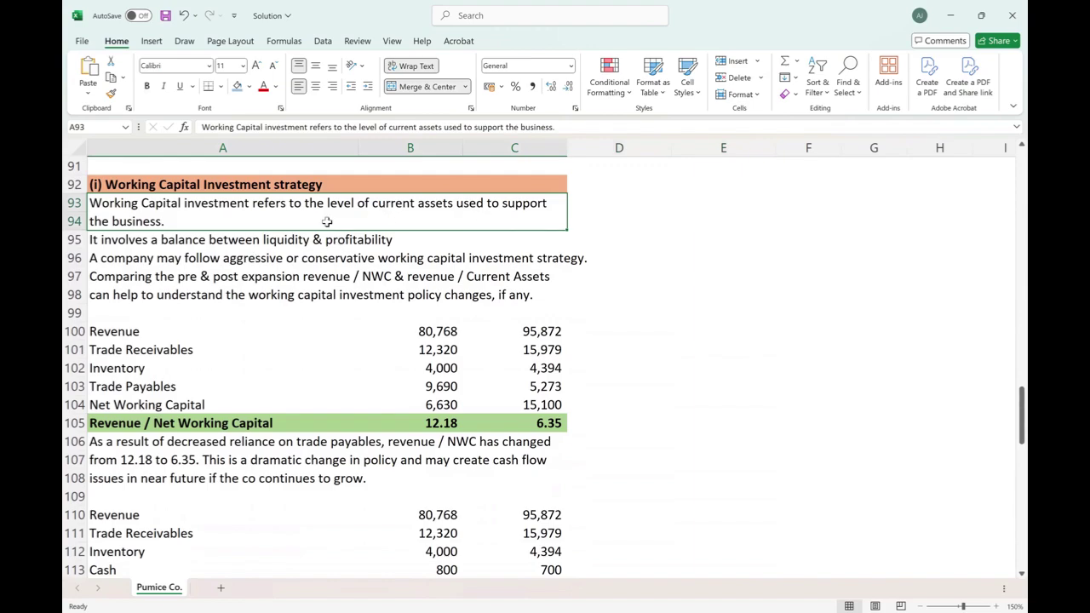
click(146, 240)
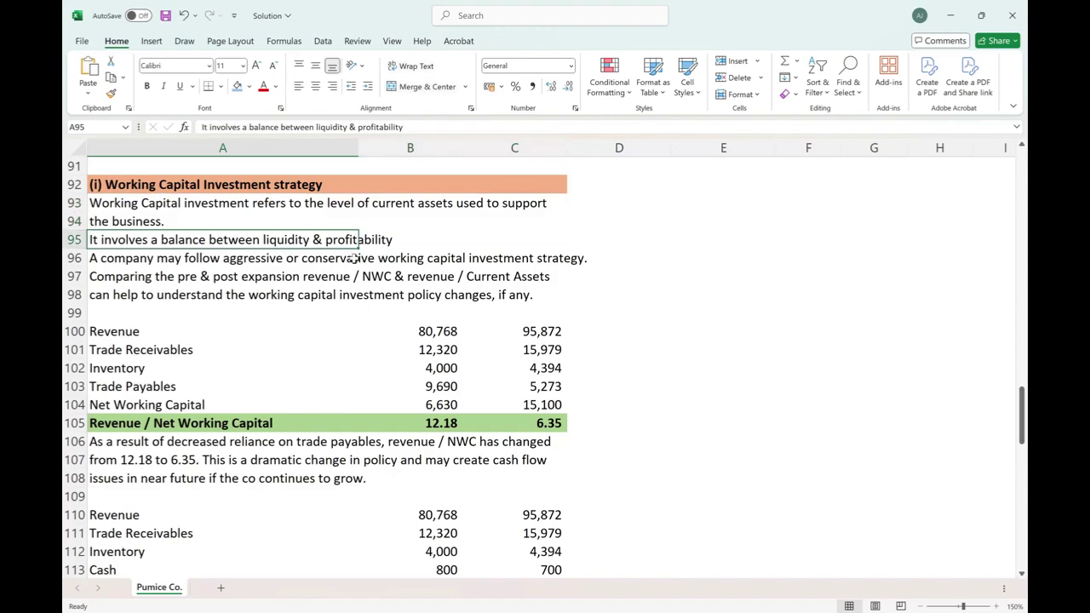
Read the remaining investment strategy points in A96:A97 and check the Revenue / Net Working Capital row across A105:C105.
click(353, 258)
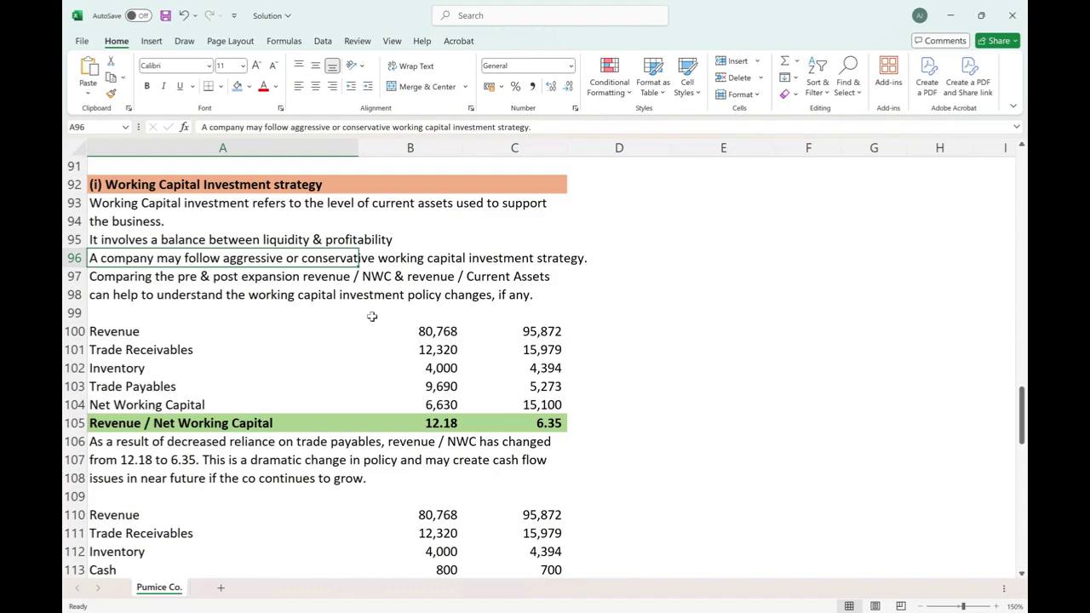
key(Down)
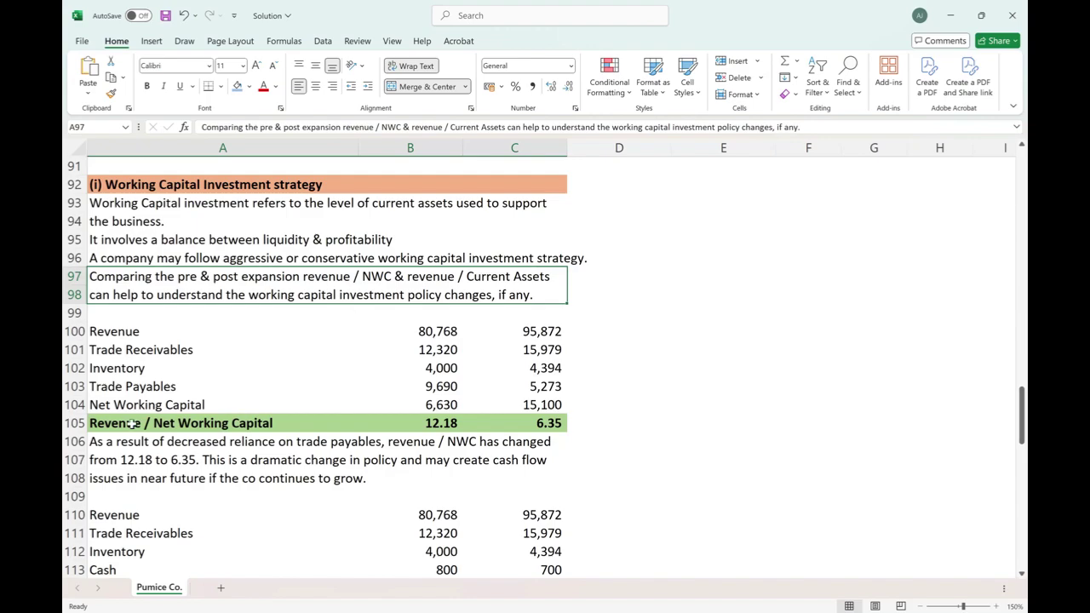
drag(132, 424, 548, 418)
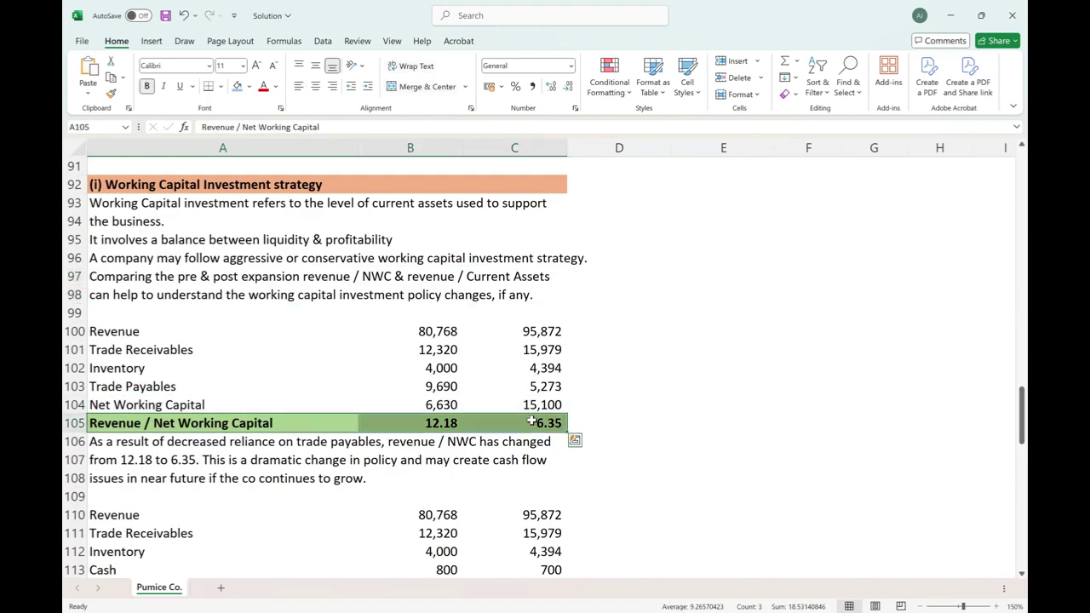
Read the Revenue / NWC explanation in A106 and check it against the post-expansion trade payables in C103.
scroll(348, 396, down, 2)
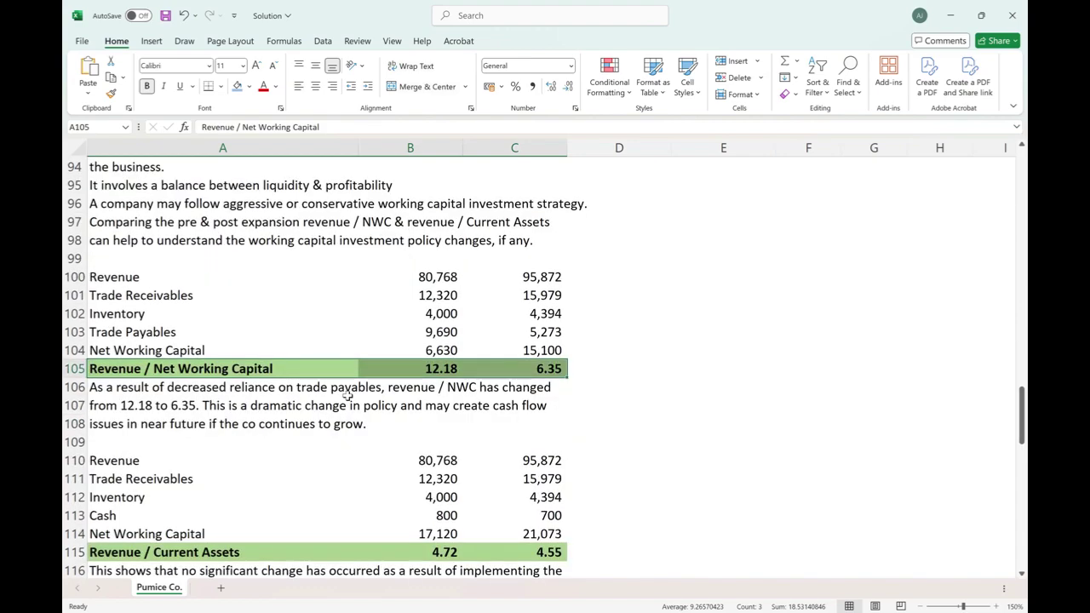
scroll(347, 396, down, 1)
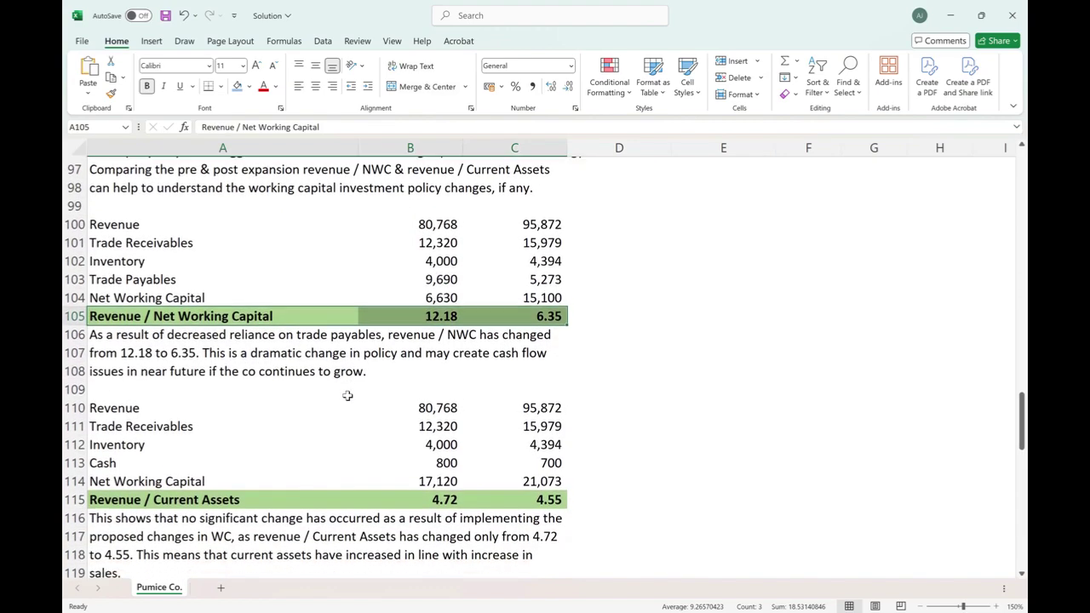
click(180, 335)
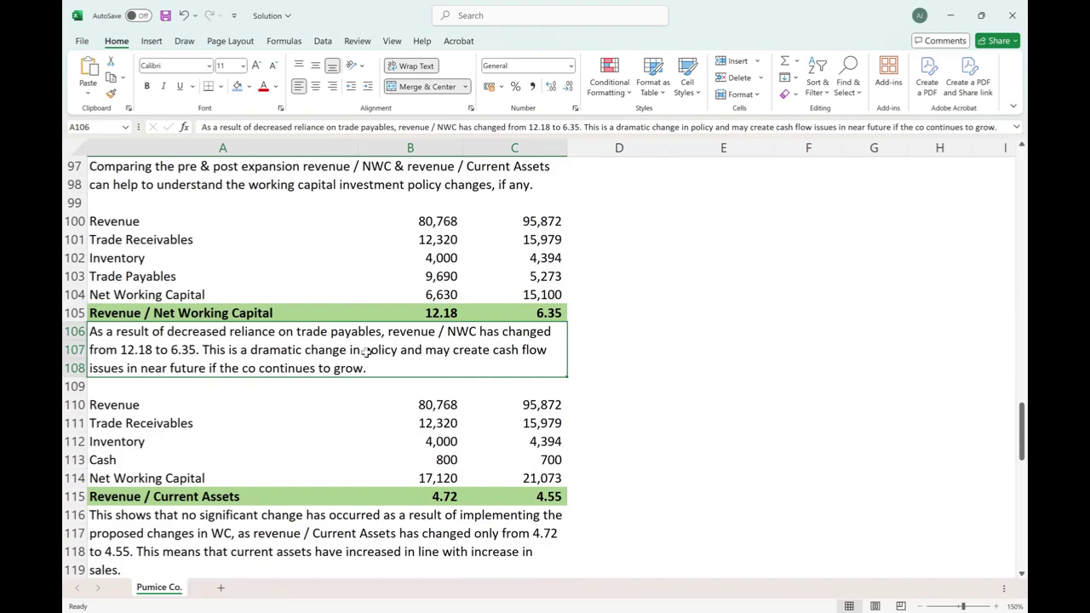
click(545, 276)
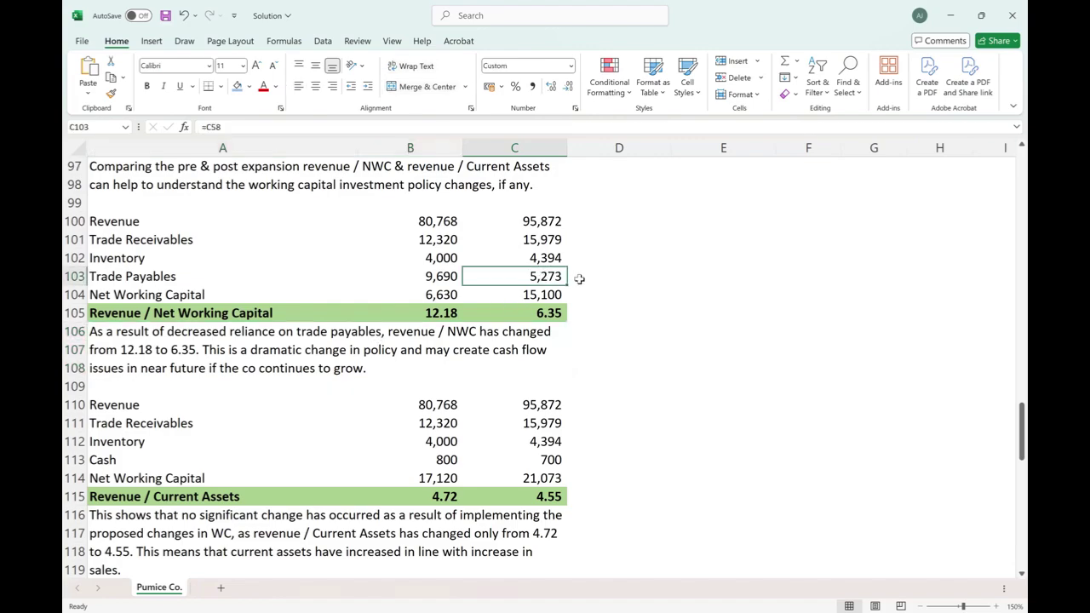
click(368, 365)
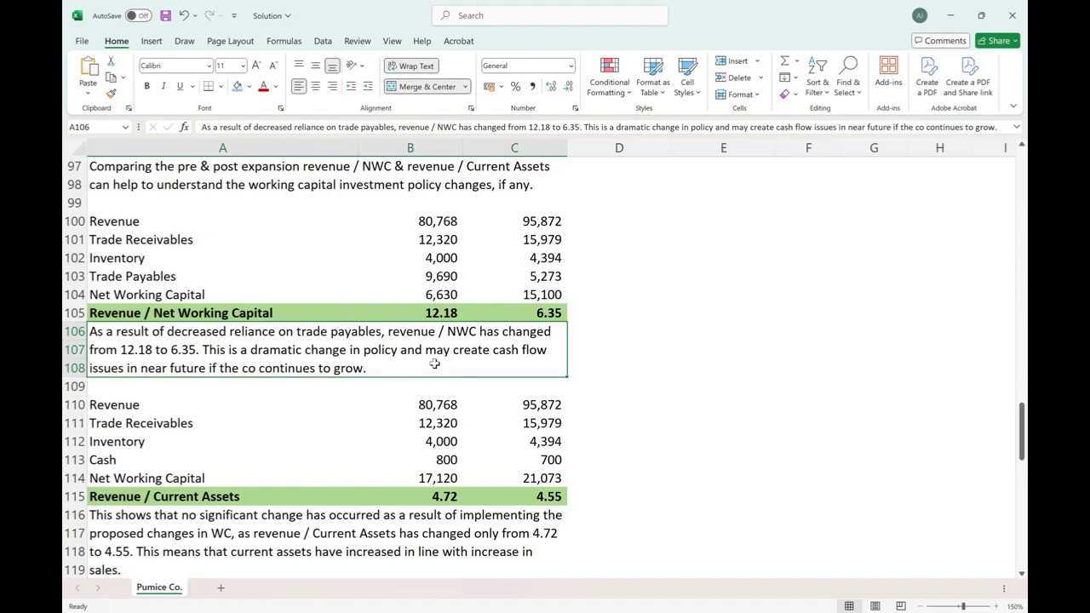
Check the Revenue / Current Assets ratio in row 115 and its conclusion in A116, and look back over the part (i) answer.
scroll(434, 364, down, 2)
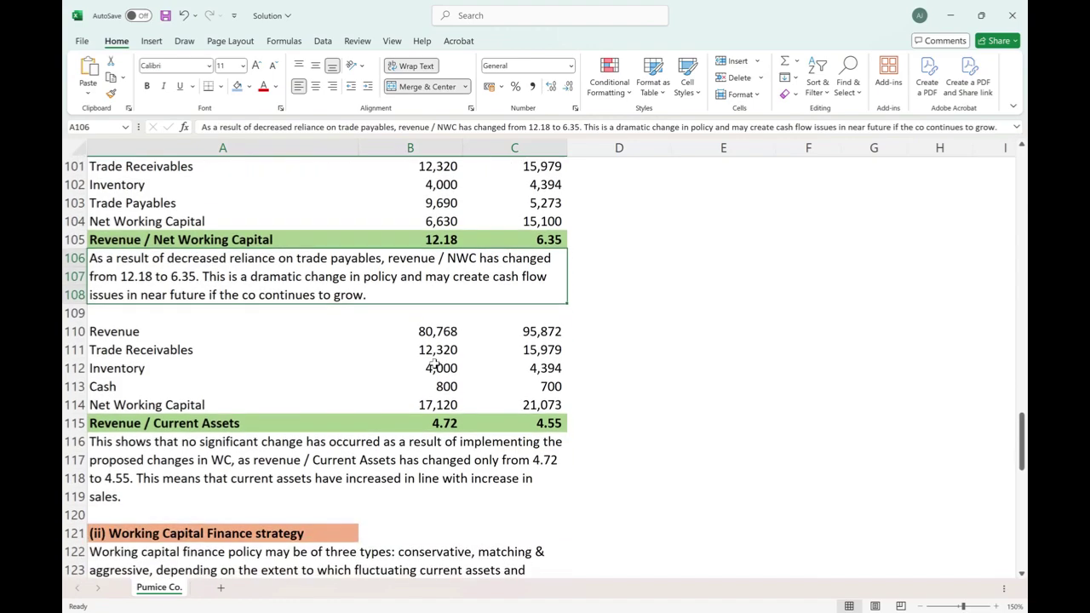
scroll(434, 364, down, 1)
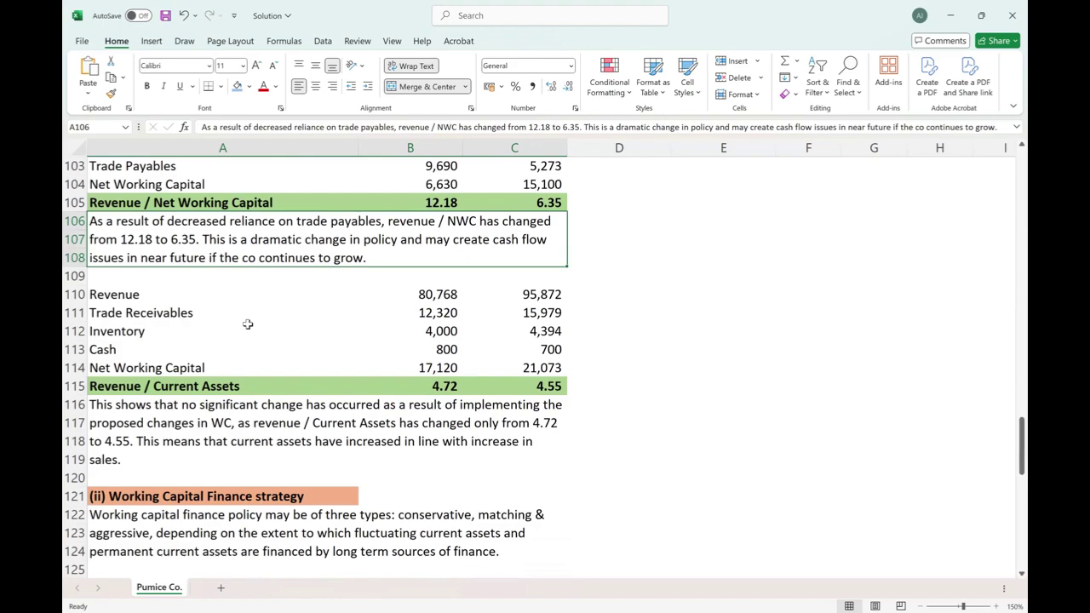
click(209, 383)
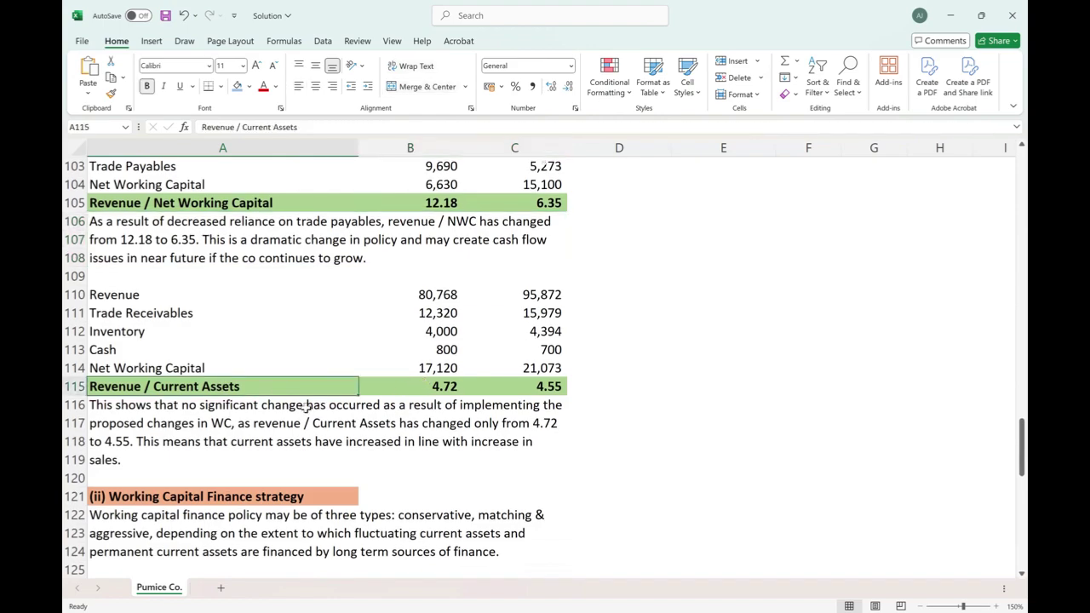
key(Right)
click(218, 432)
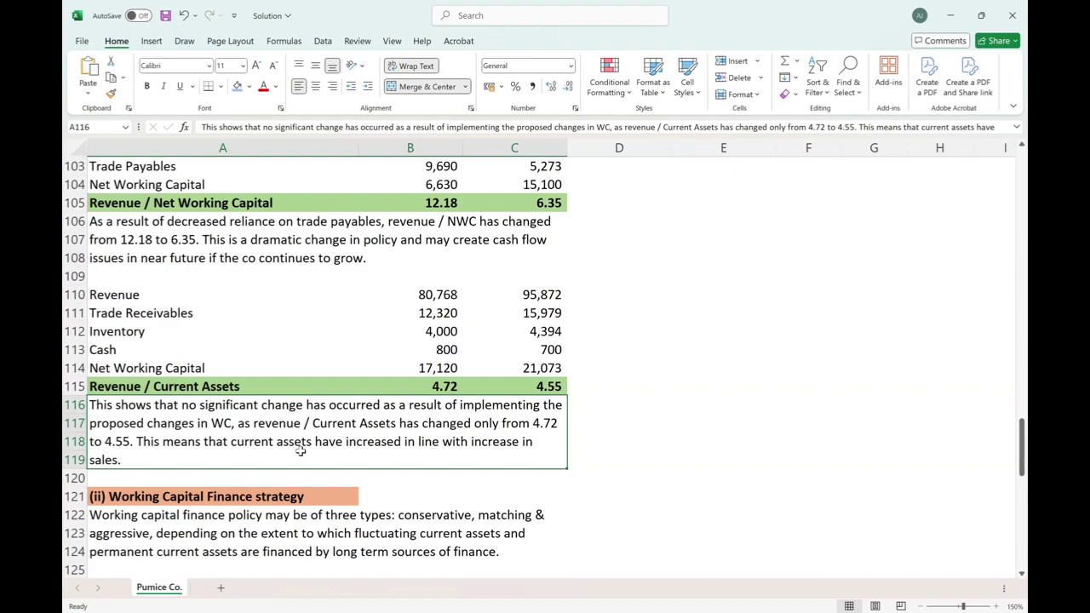
scroll(300, 451, down, 1)
scroll(300, 451, up, 5)
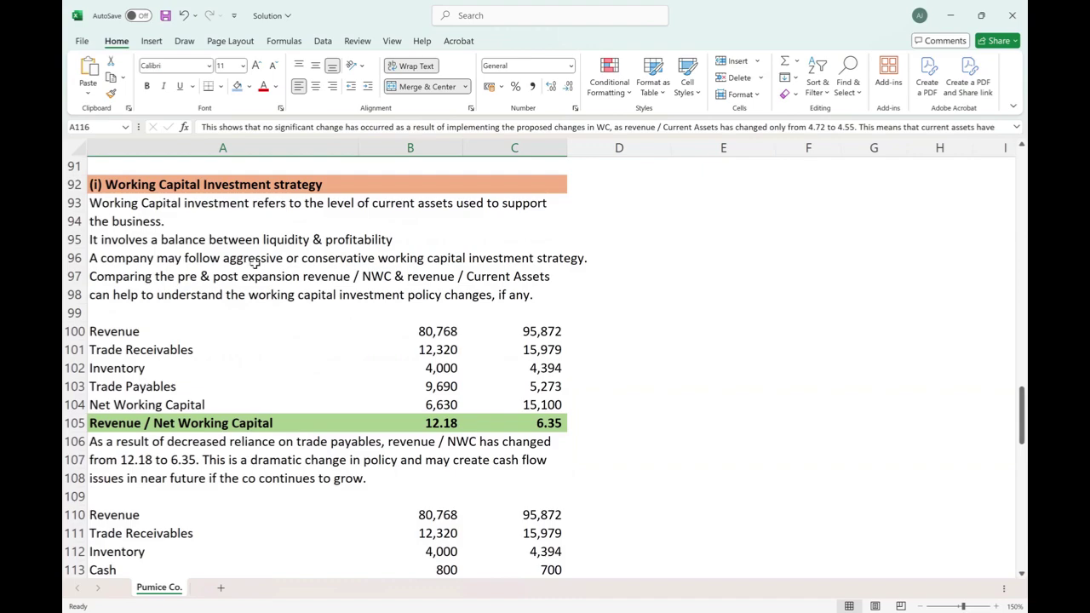
Read the part (ii) Working Capital Finance strategy introduction in A122 and the conservative strategy paragraph in A126.
scroll(254, 264, down, 7)
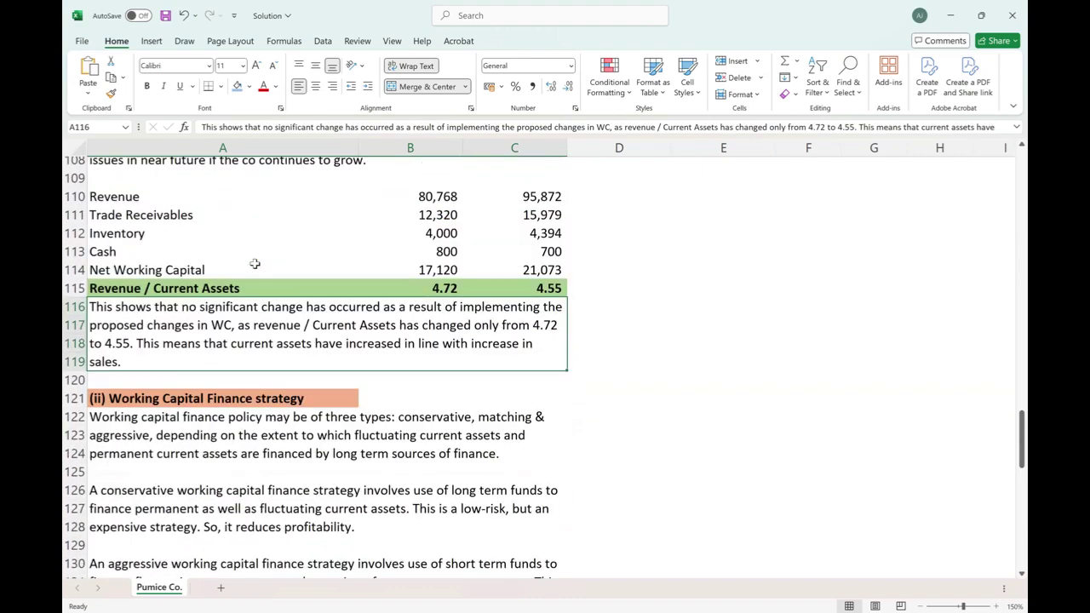
scroll(309, 311, down, 3)
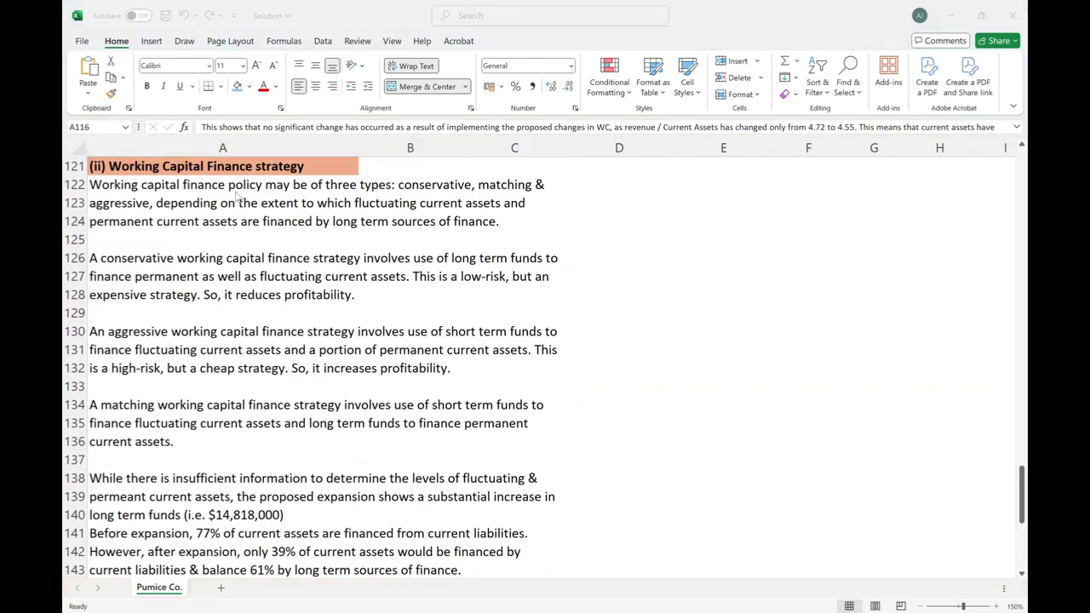
click(198, 198)
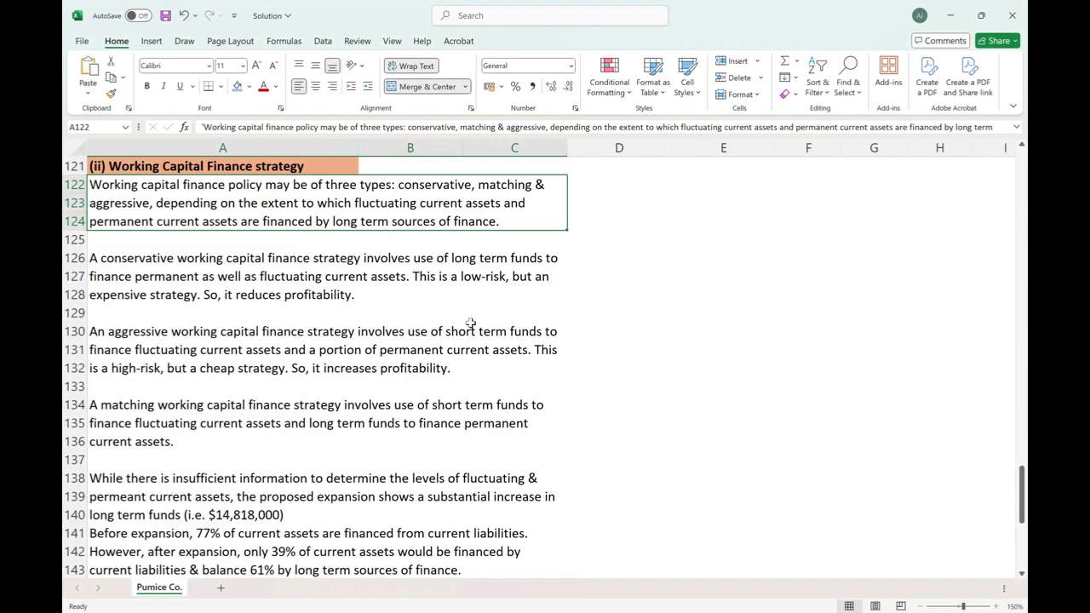
scroll(470, 323, down, 1)
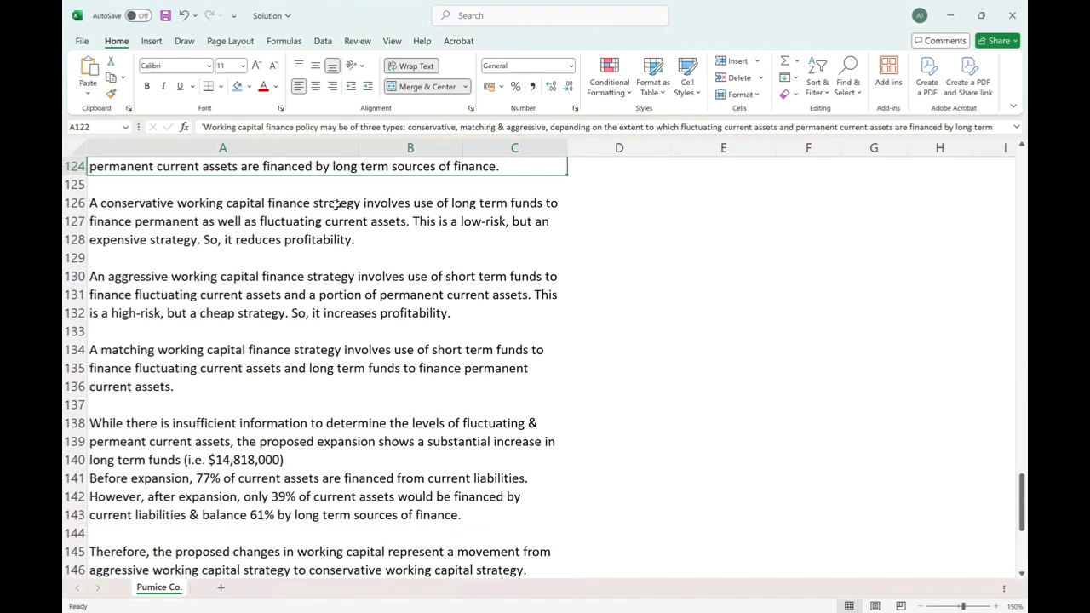
click(428, 227)
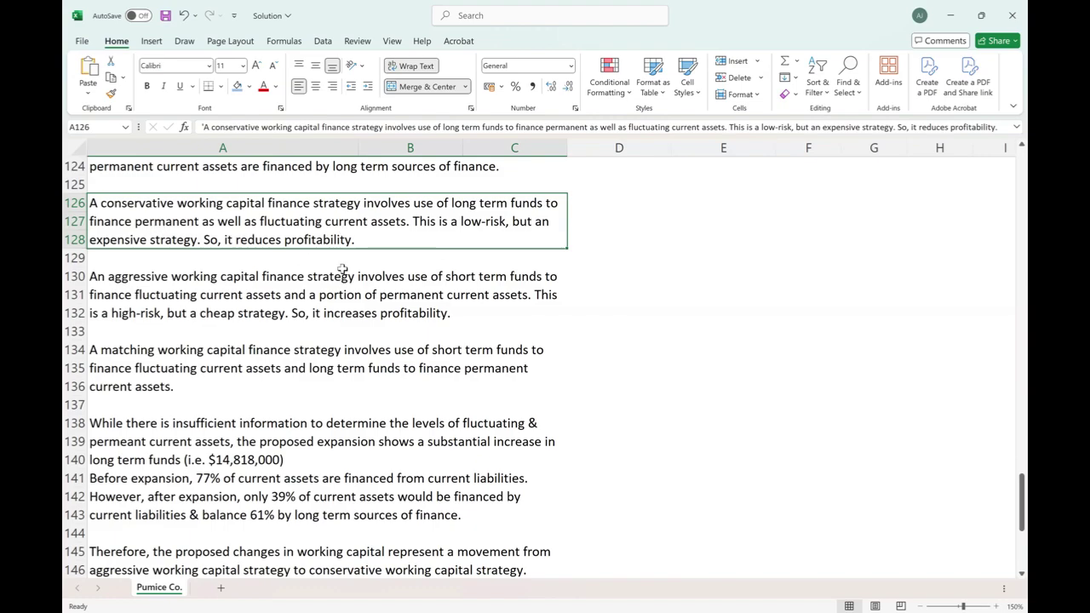
Read the aggressive and matching working capital finance strategy paragraphs in A130 and A134.
click(313, 281)
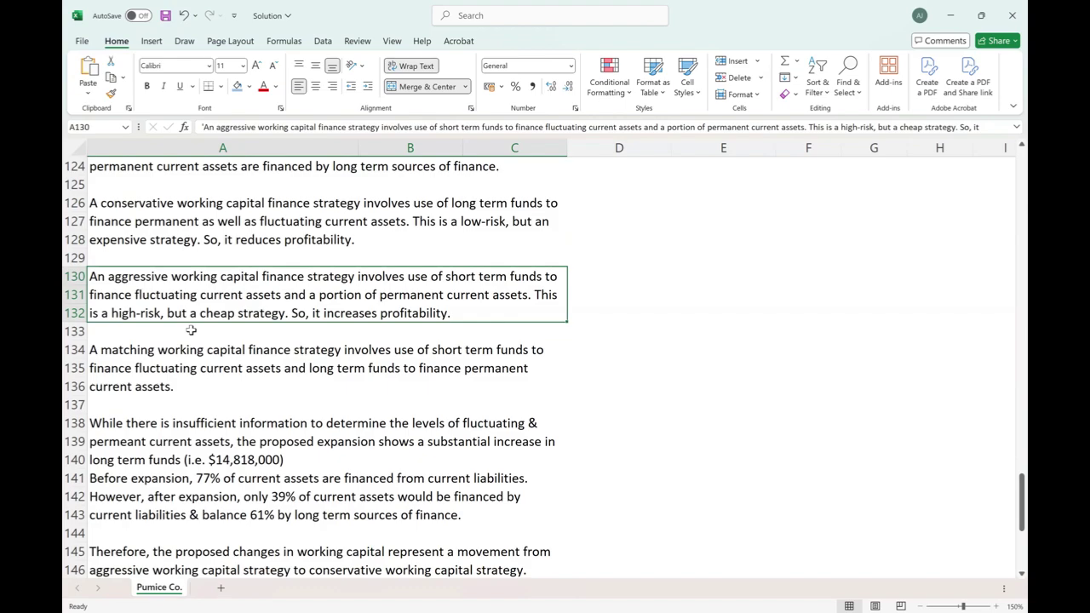
scroll(191, 331, down, 2)
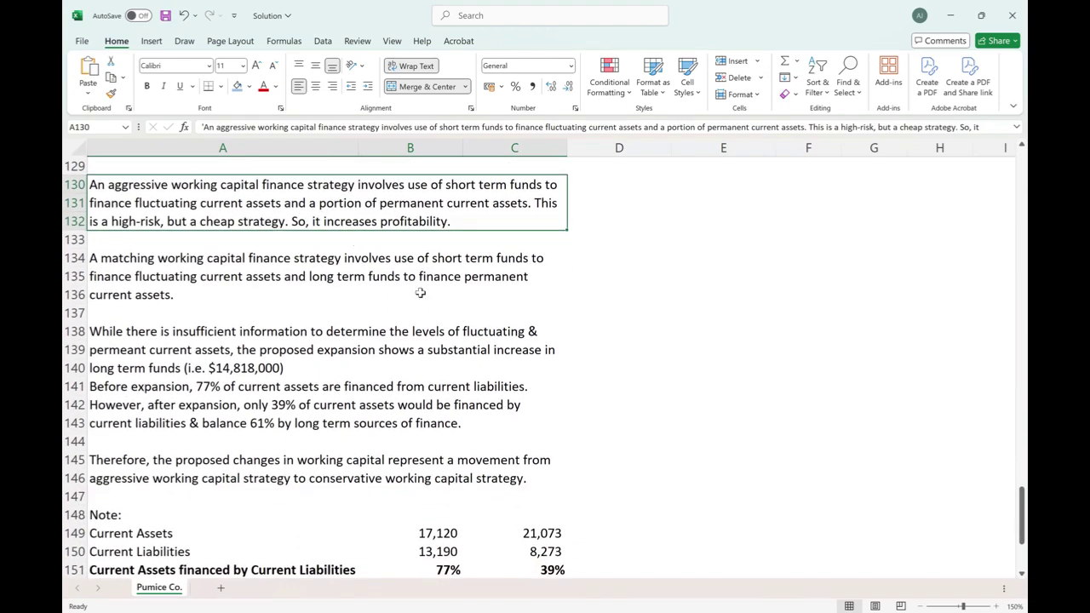
scroll(263, 226, down, 1)
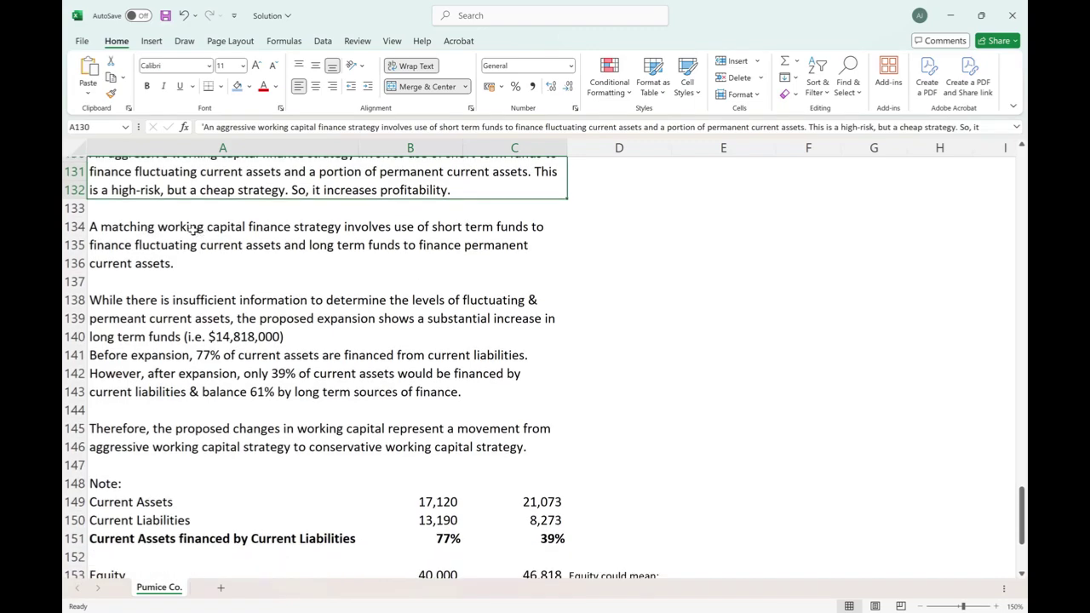
click(331, 246)
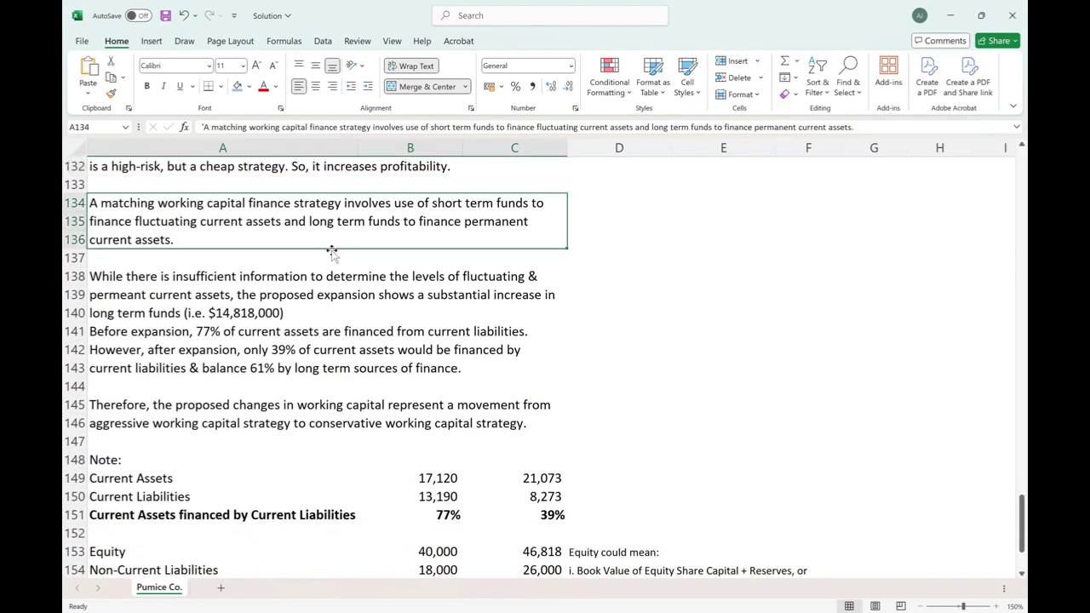